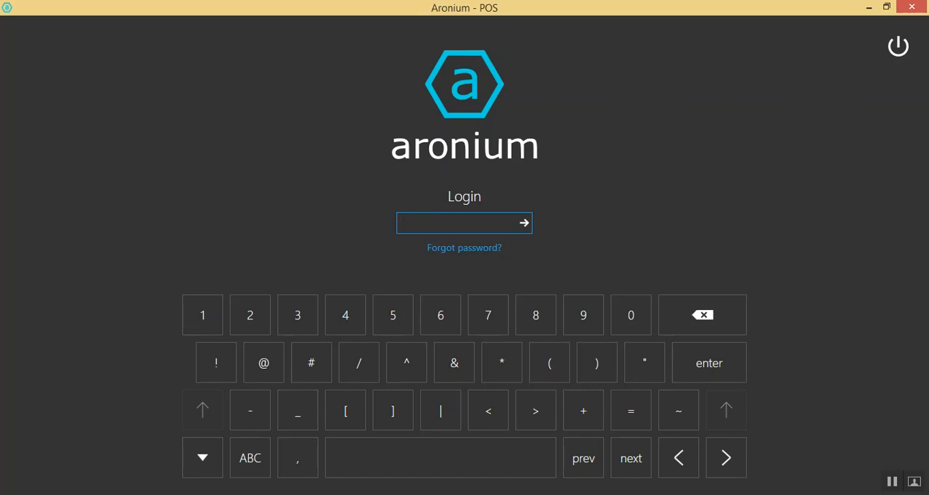
Log in to the point of sale with the account password
type("••••••")
key("Return")
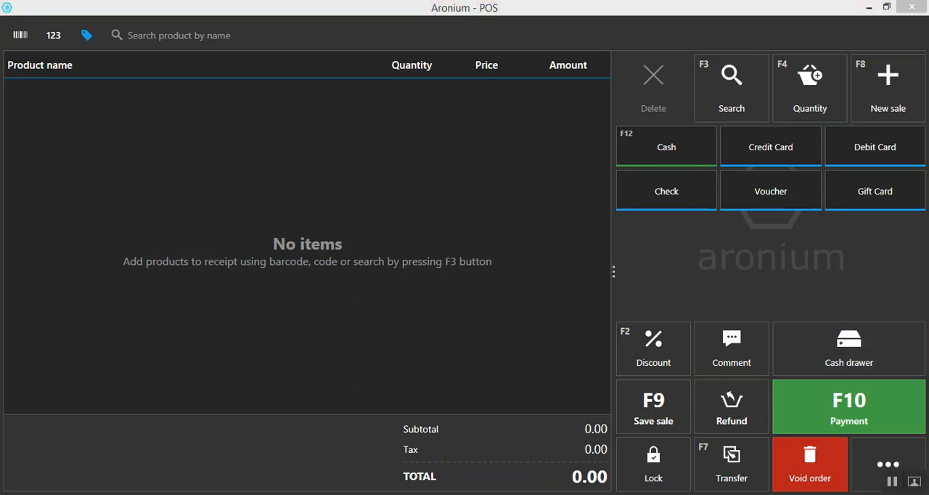
Open the management area and look through the dashboard's monthly sales and periodic reports
left_click(889, 463)
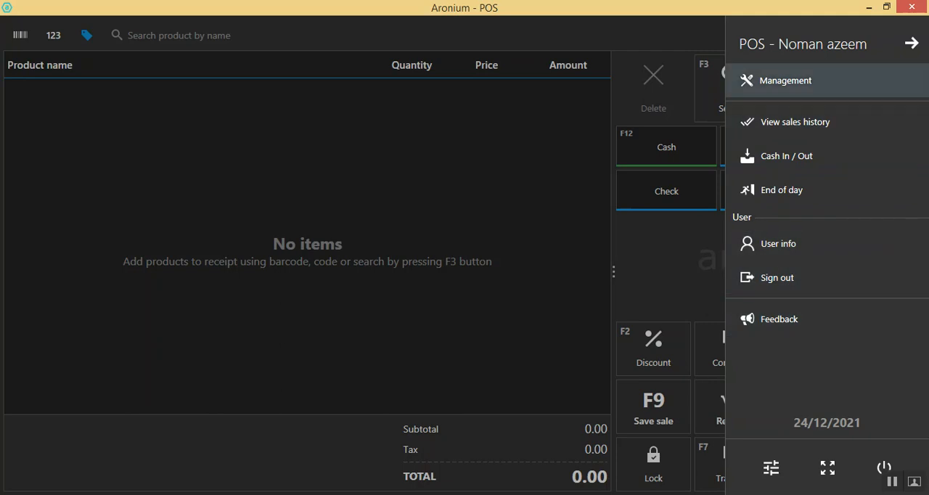
left_click(785, 80)
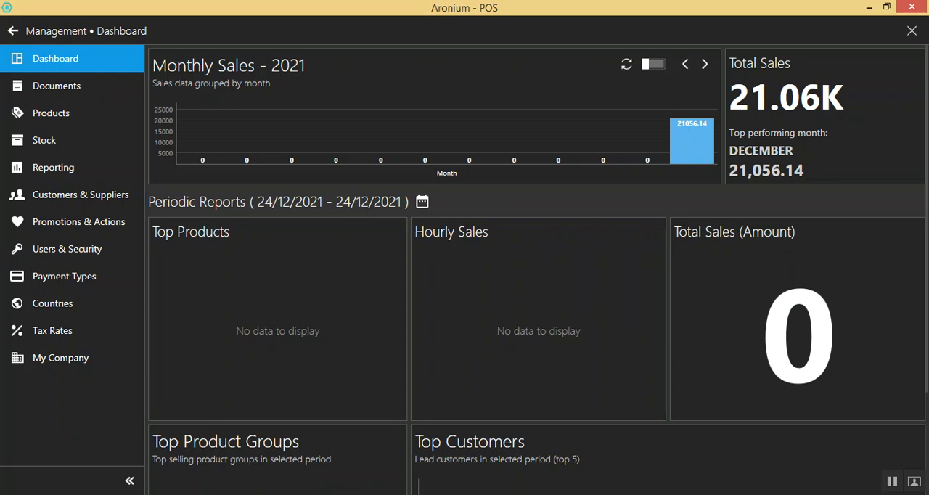
scroll(538, 269, "down", 2)
scroll(538, 269, "down", 2)
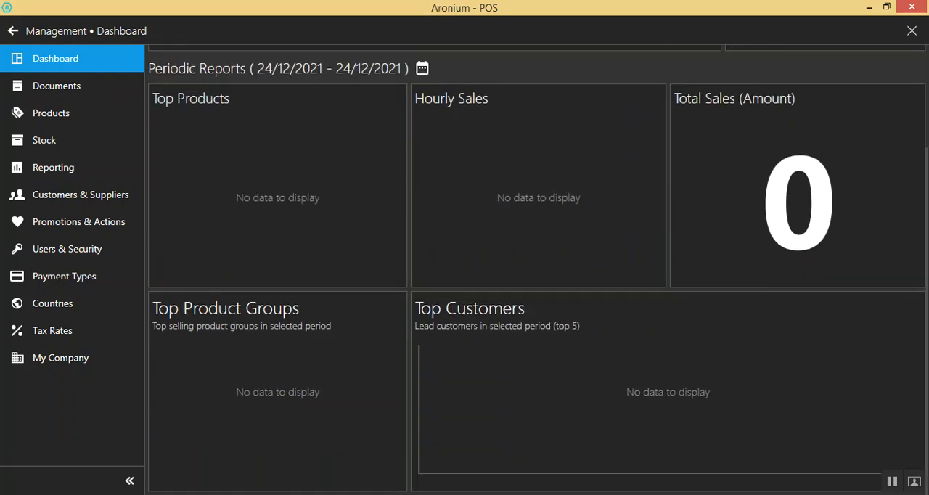
scroll(537, 269, "up", 4)
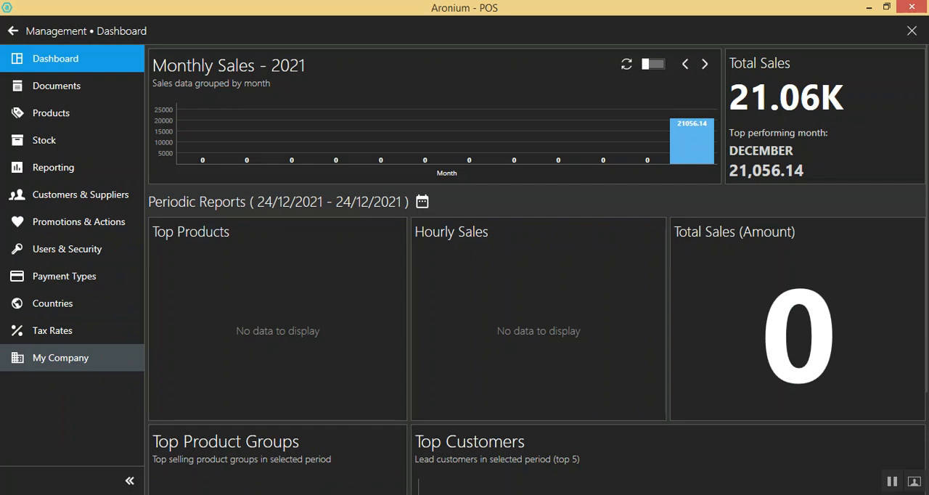
Examine the My Company data from name to logo and the database reset options
left_click(60, 358)
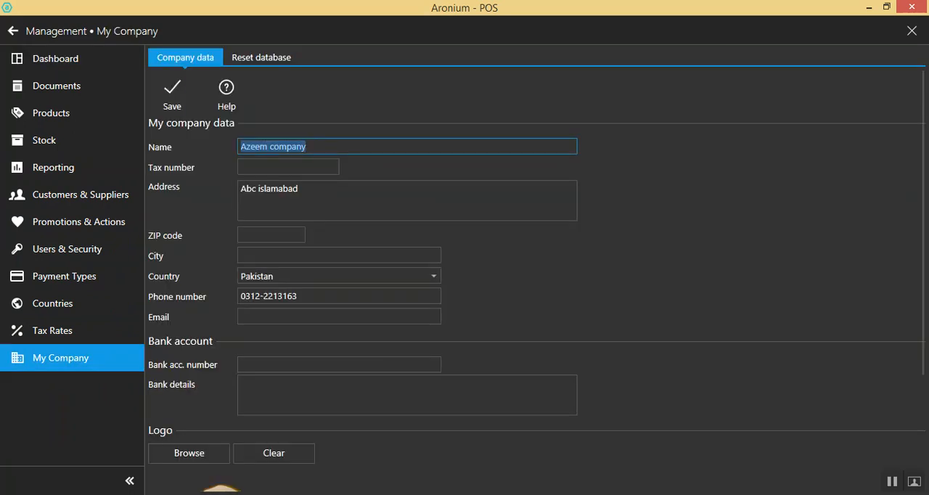
left_click_drag(243, 147, 272, 147)
double_click(255, 146)
key("Tab")
key("Tab")
key("Tab")
scroll(537, 291, "down", 3)
scroll(538, 291, "down", 2)
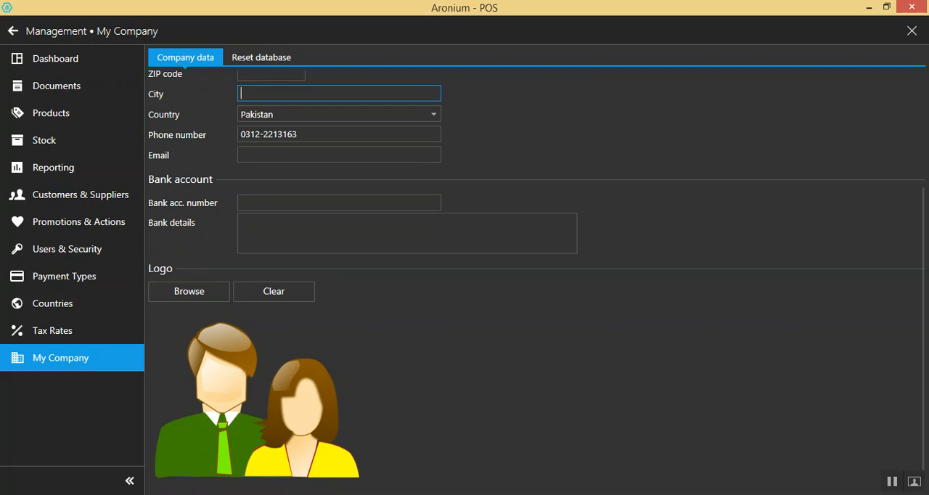
scroll(537, 276, "up", 3)
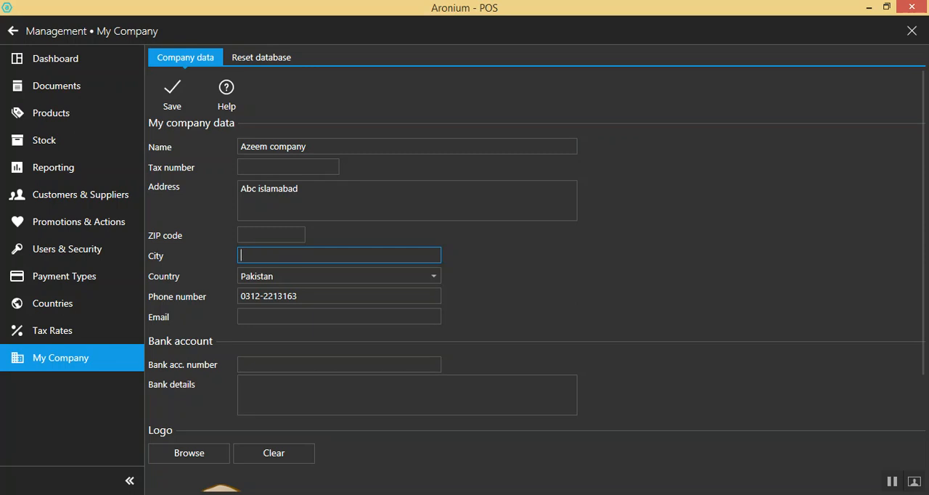
left_click(262, 58)
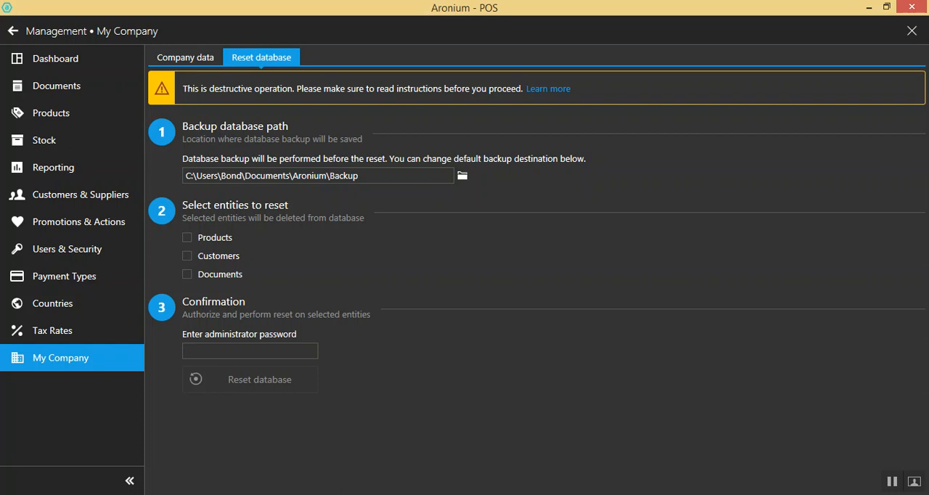
left_click(250, 351)
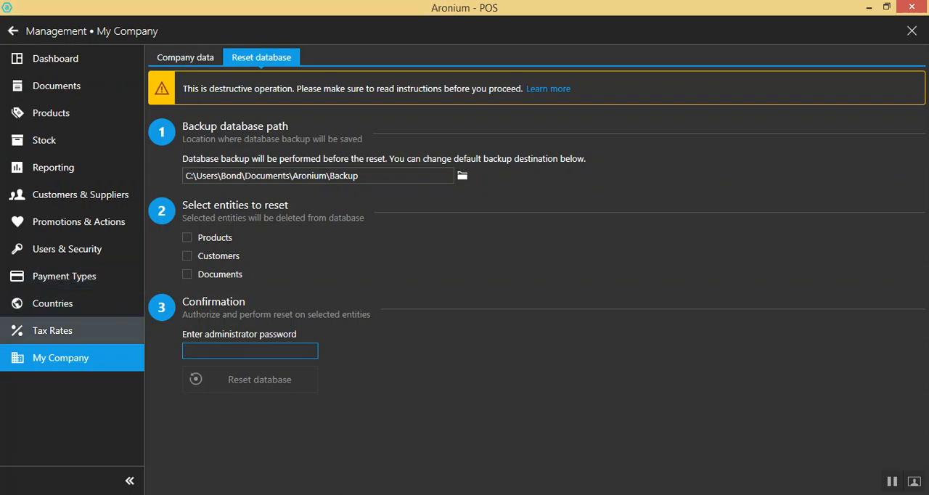
View the Sales Tax entry among the tax rates and browse the list of countries
left_click(53, 331)
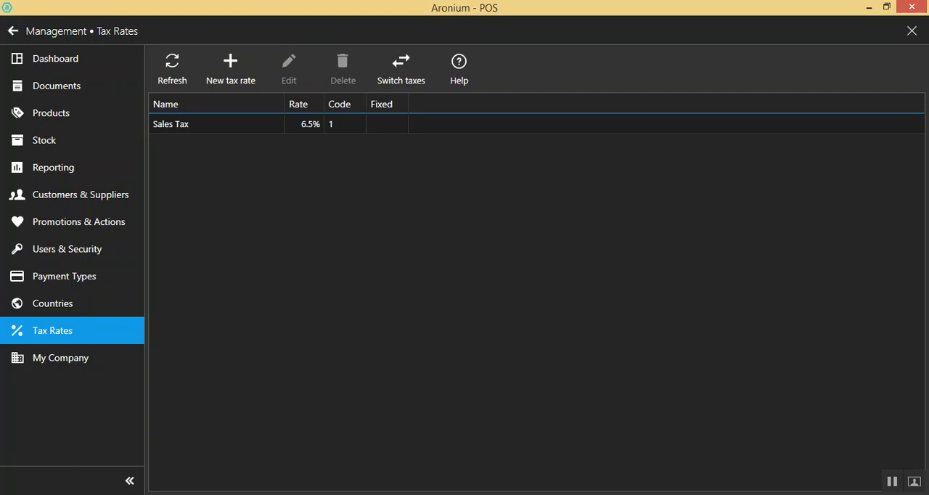
left_click(216, 124)
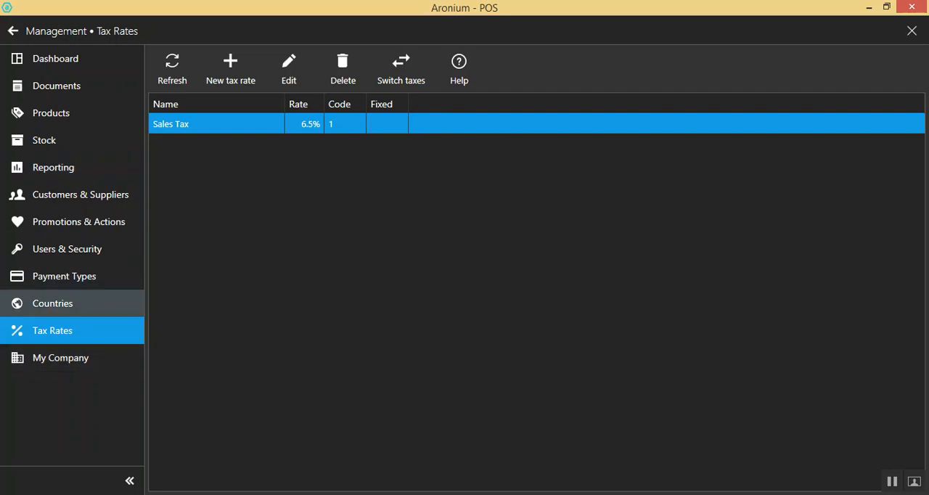
left_click(52, 304)
scroll(537, 298, "down", 10)
scroll(537, 246, "down", 6)
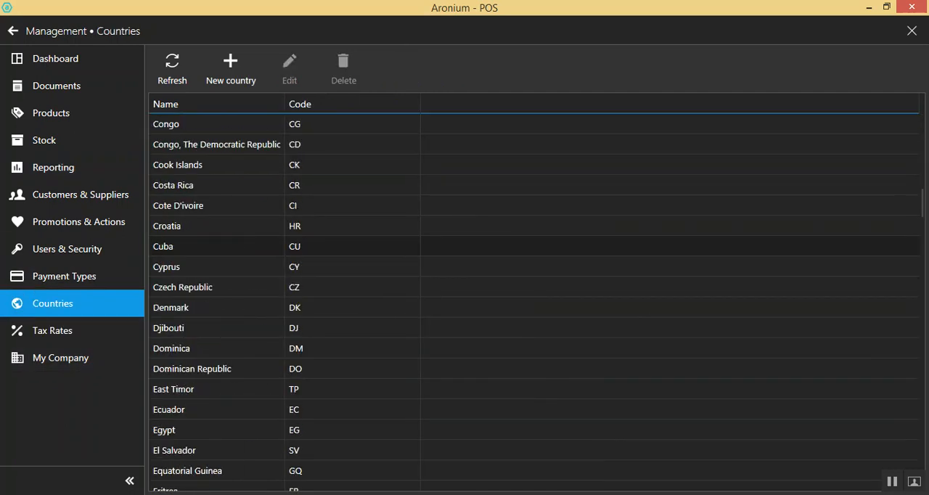
View the payment types and look at the form for adding a user without filling it in
left_click(63, 276)
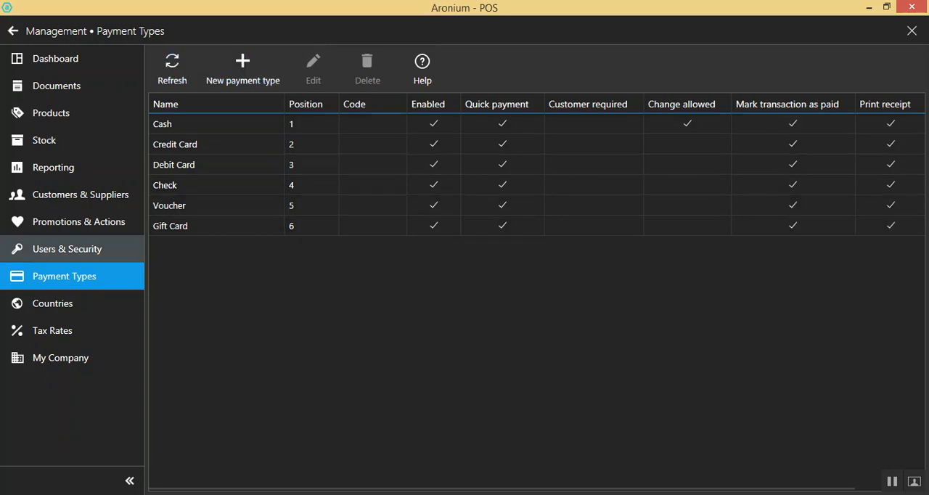
left_click(67, 249)
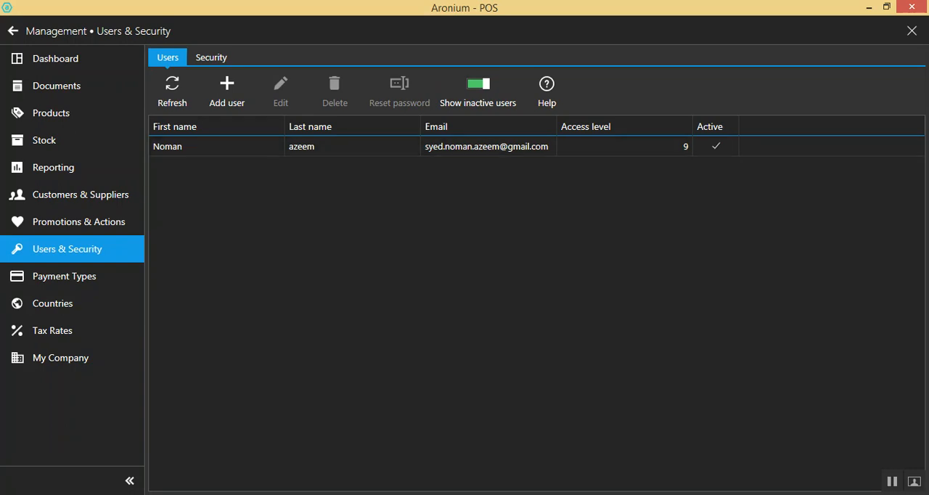
left_click(226, 92)
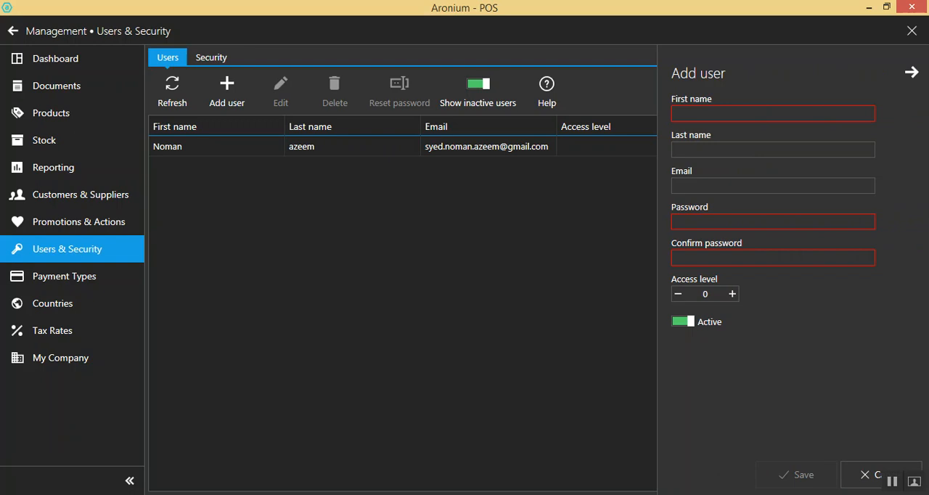
left_click(212, 58)
Examine the security access levels for general, sales, management and stock operations, and return to the user list
left_click(211, 57)
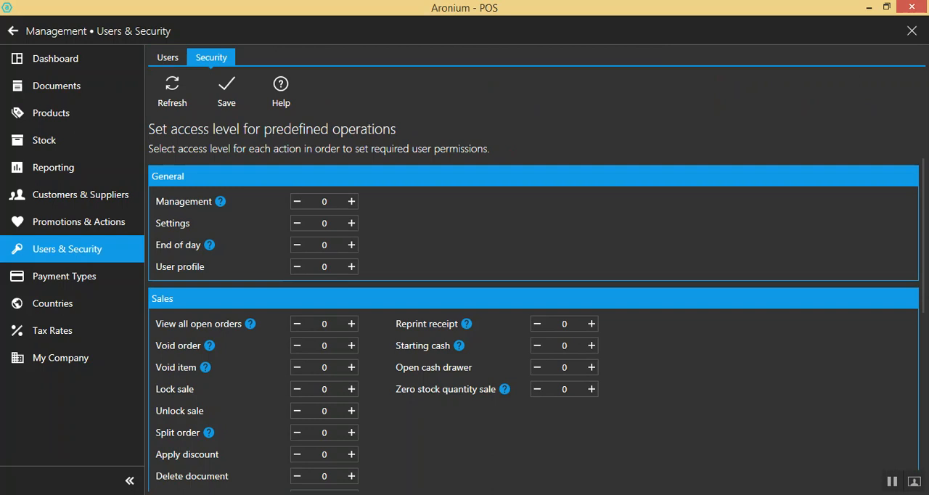
scroll(533, 320, "down", 3)
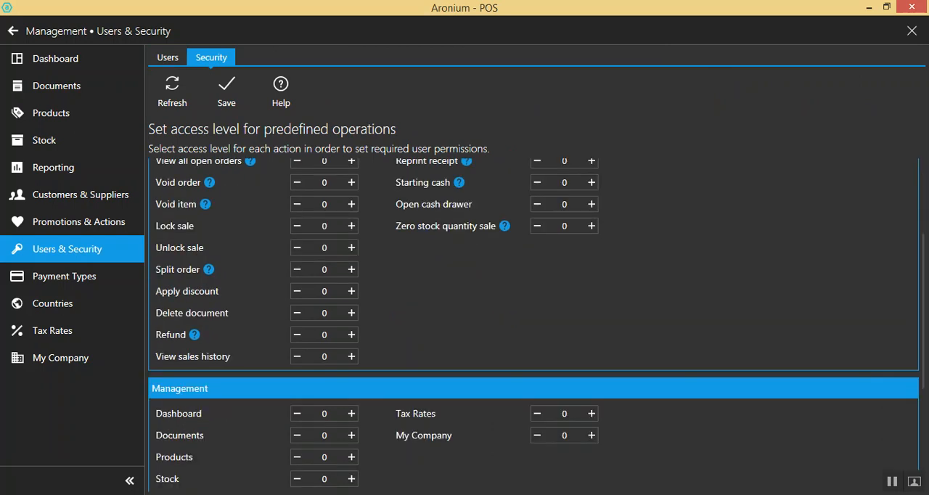
scroll(534, 324, "down", 4)
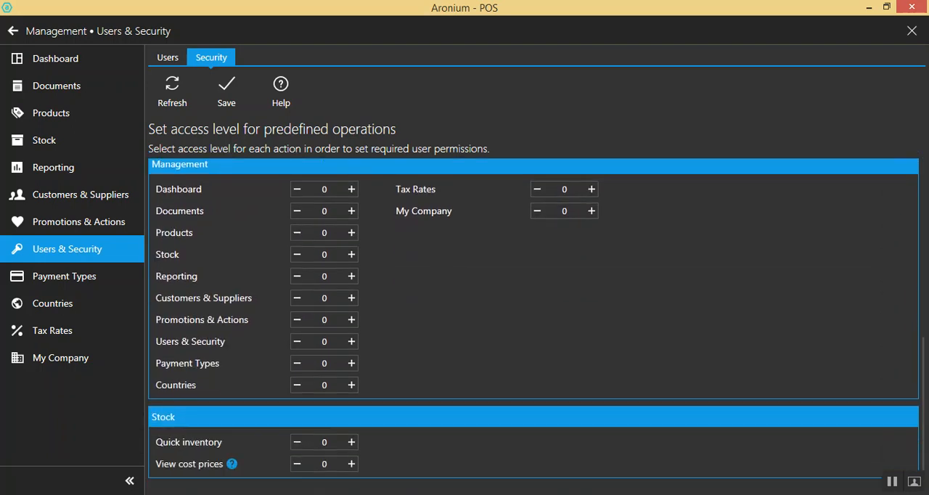
scroll(534, 325, "up", 6)
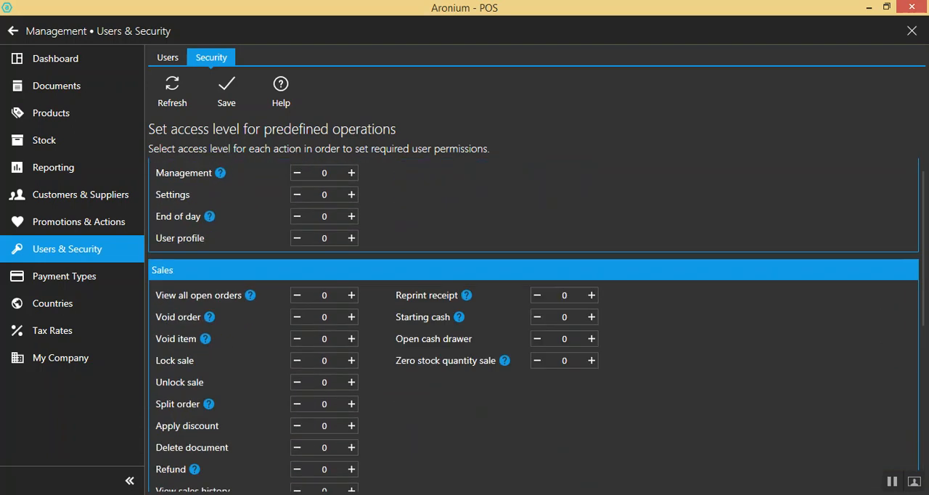
scroll(534, 324, "down", 1)
scroll(533, 325, "down", 5)
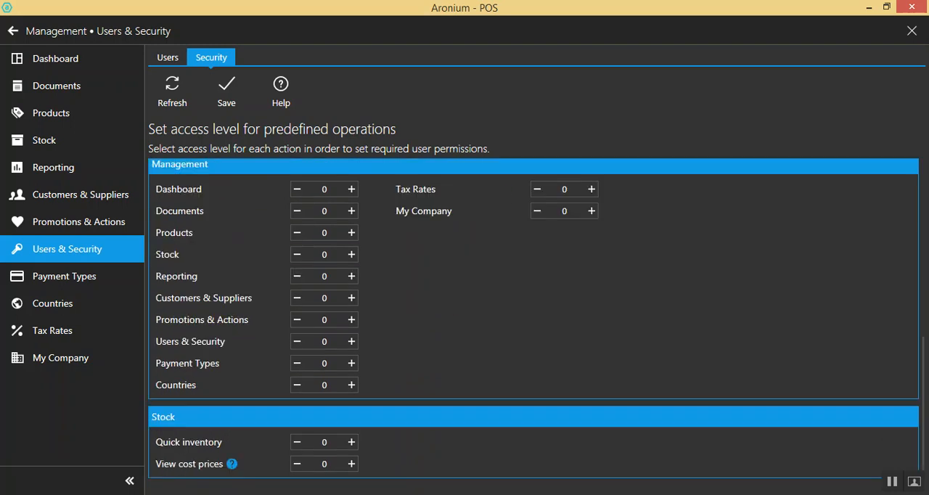
scroll(534, 325, "up", 2)
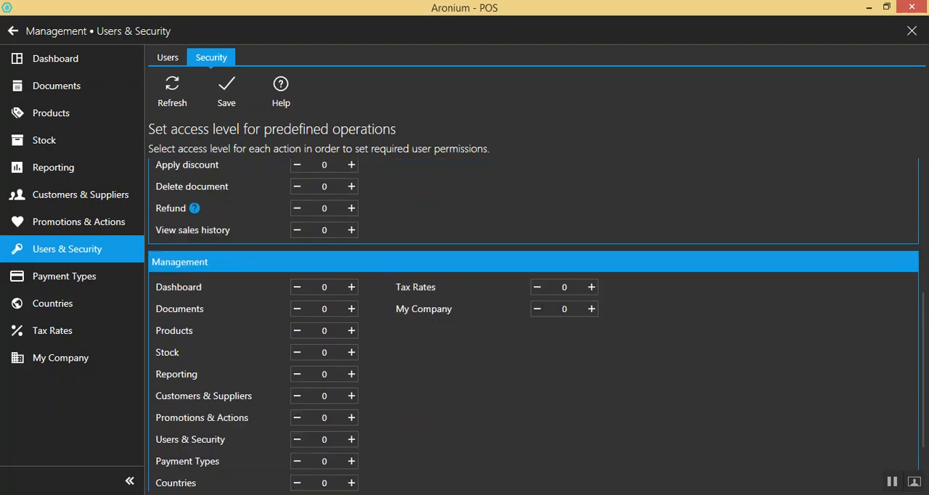
left_click(168, 57)
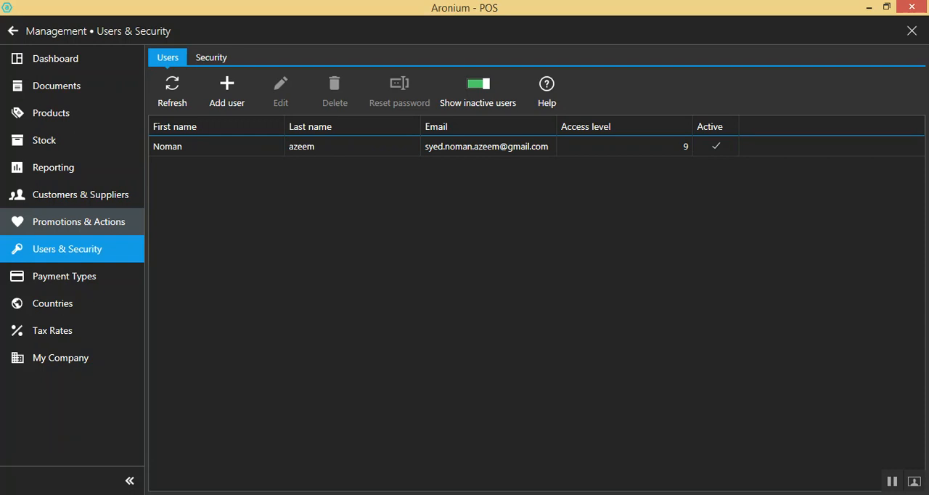
Open the Newyear Celebration promotion for editing
left_click(78, 222)
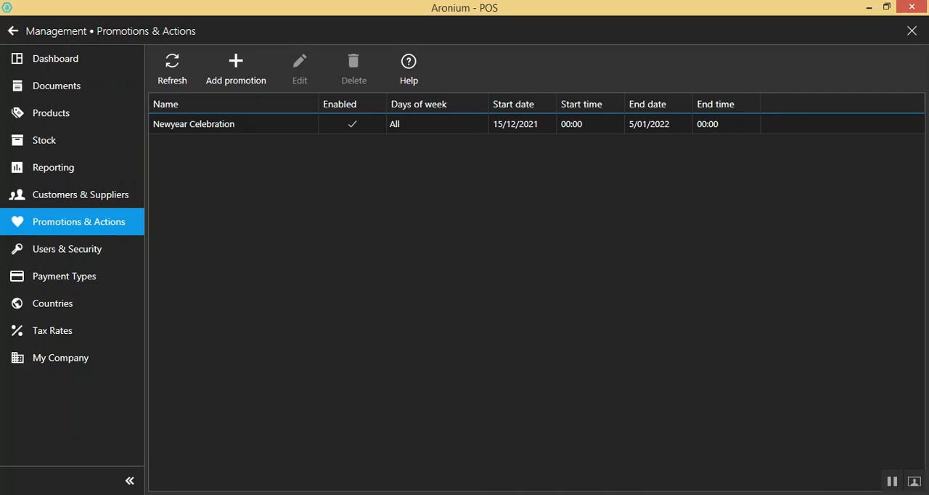
left_click(233, 124)
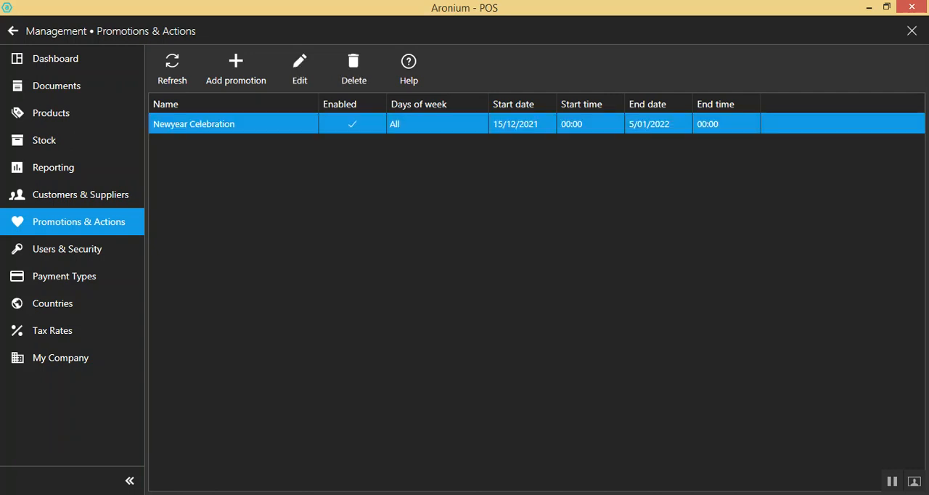
left_click(300, 69)
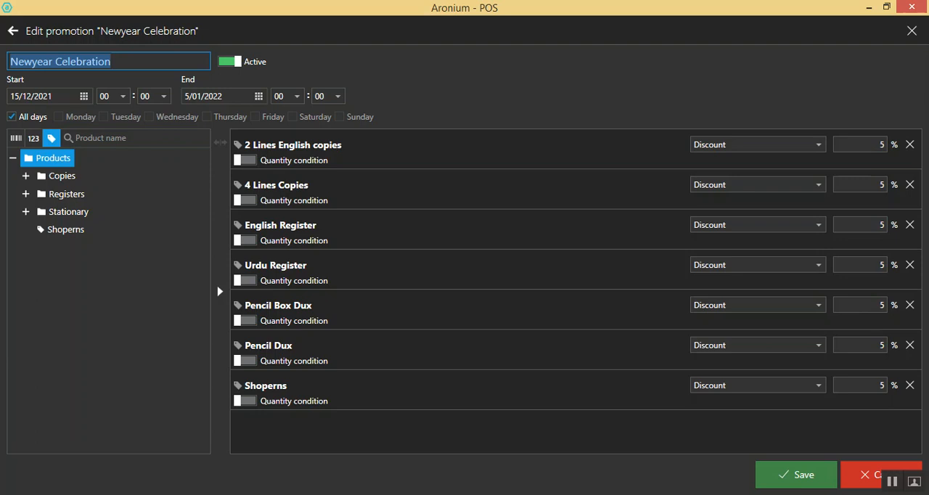
Try the quantity condition on Pencil Dux, check the promotion's start and end dates, and leave without saving
left_click(245, 361)
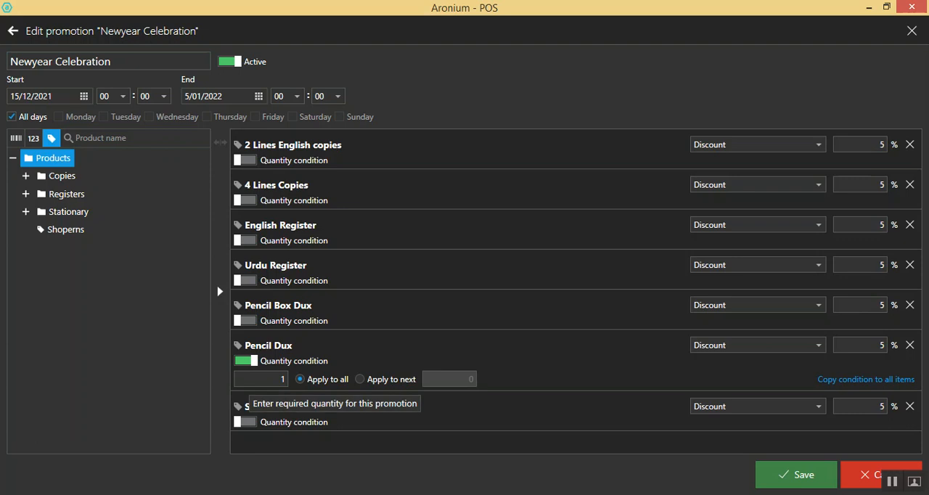
left_click(246, 360)
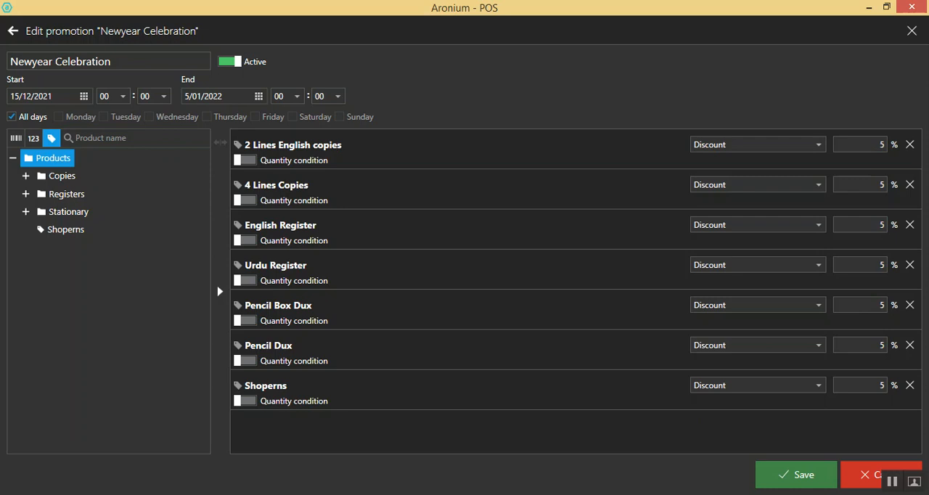
left_click(29, 96)
left_click(187, 95)
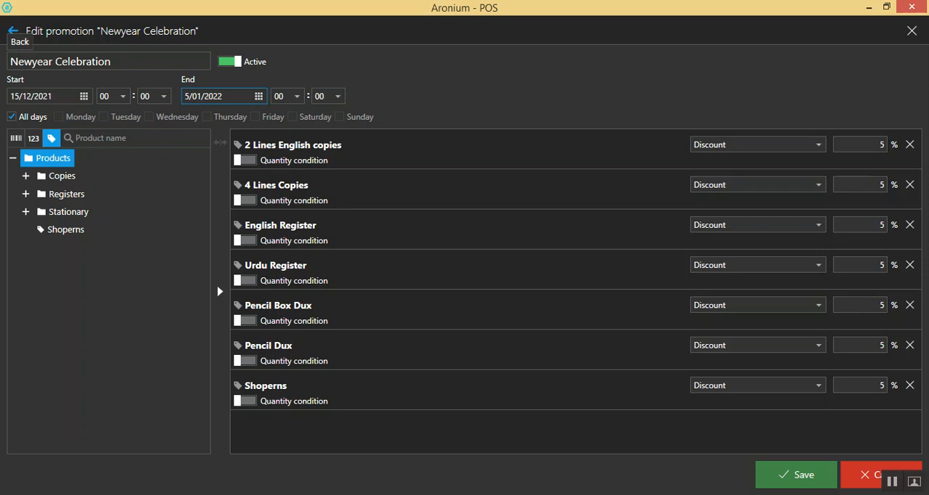
left_click(12, 30)
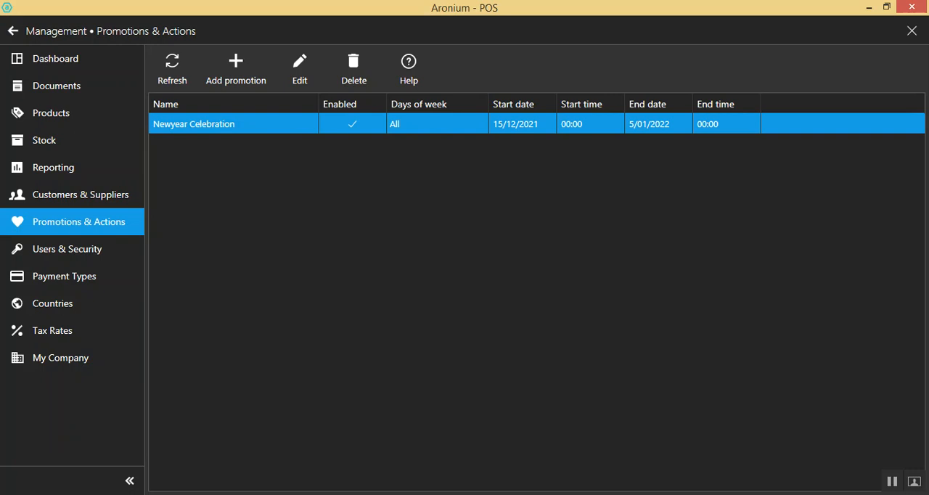
Reopen the Newyear Celebration promotion, look into the Copies and Stationary product groups, and return to the promotions list
double_click(194, 124)
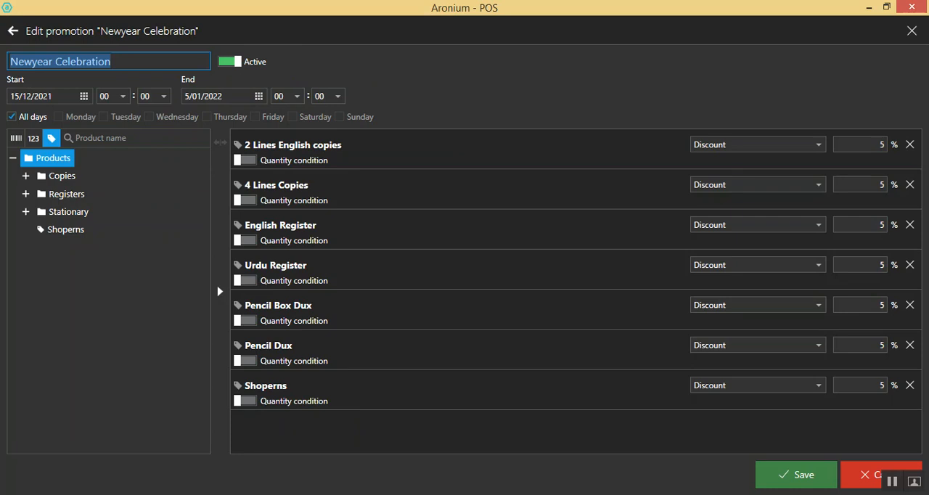
left_click(100, 138)
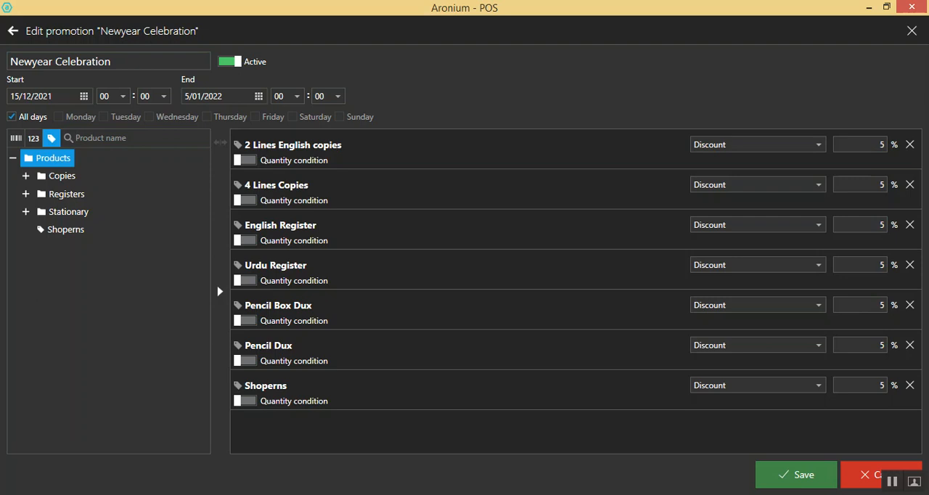
left_click(26, 176)
left_click(25, 176)
left_click(26, 212)
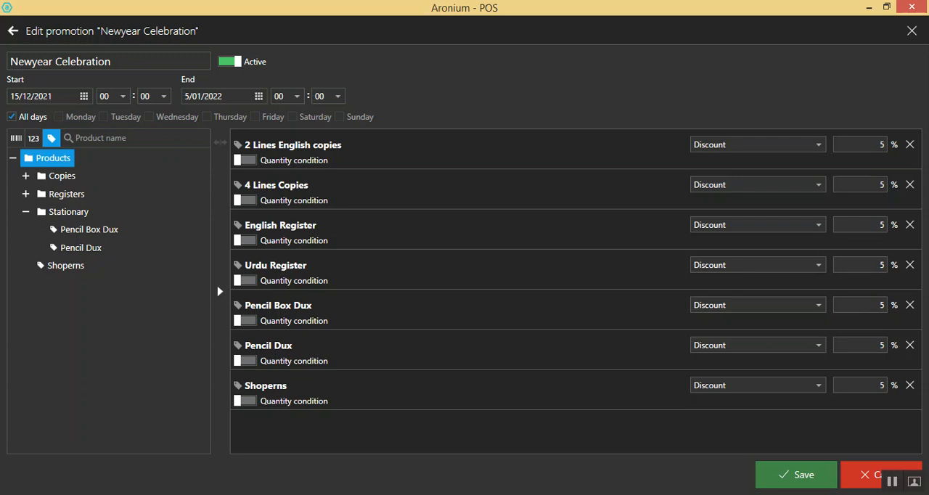
left_click(13, 31)
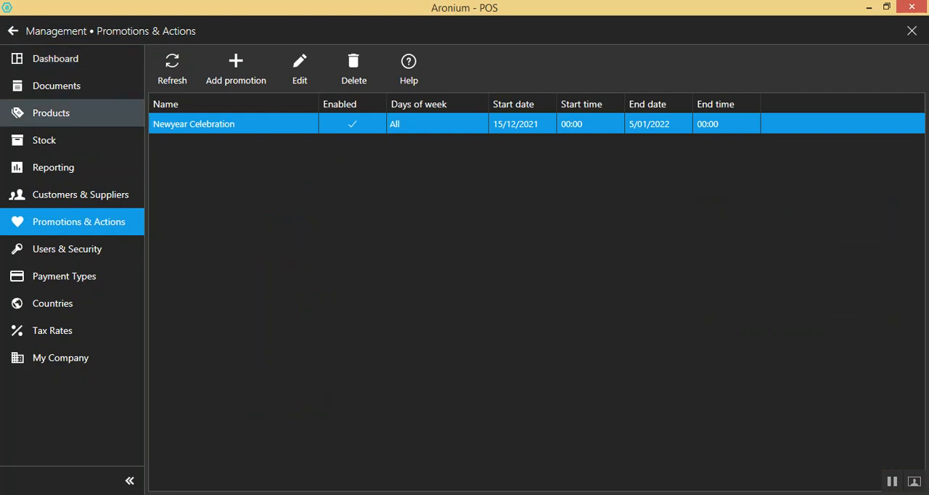
Open the product list and browse the Copies, Registers and Stationary groups
left_click(50, 112)
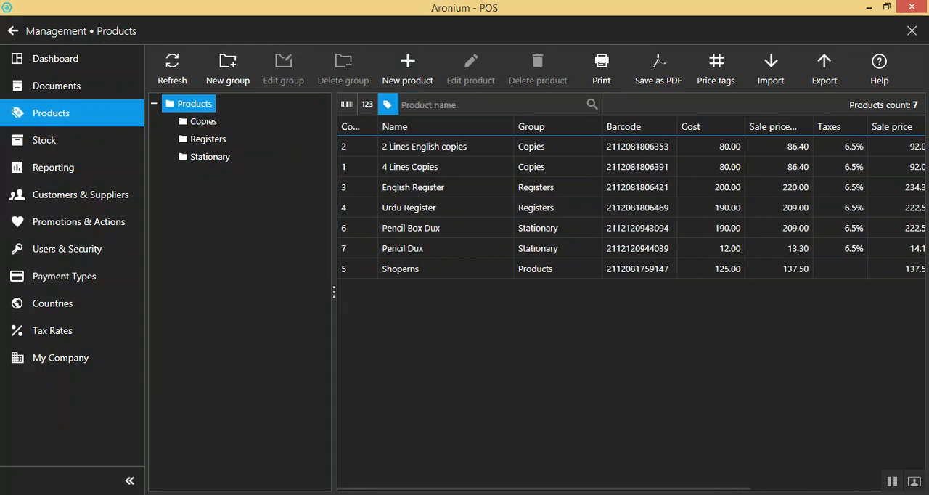
left_click(203, 122)
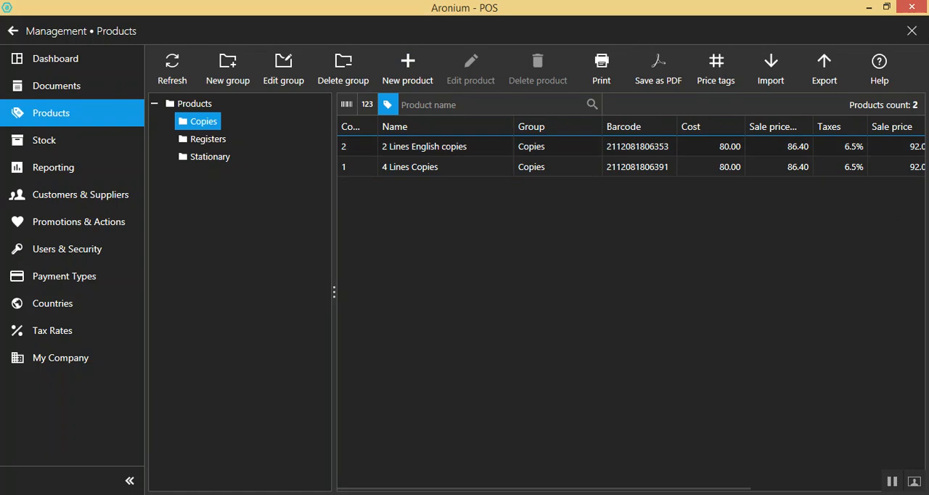
left_click(208, 139)
left_click(209, 157)
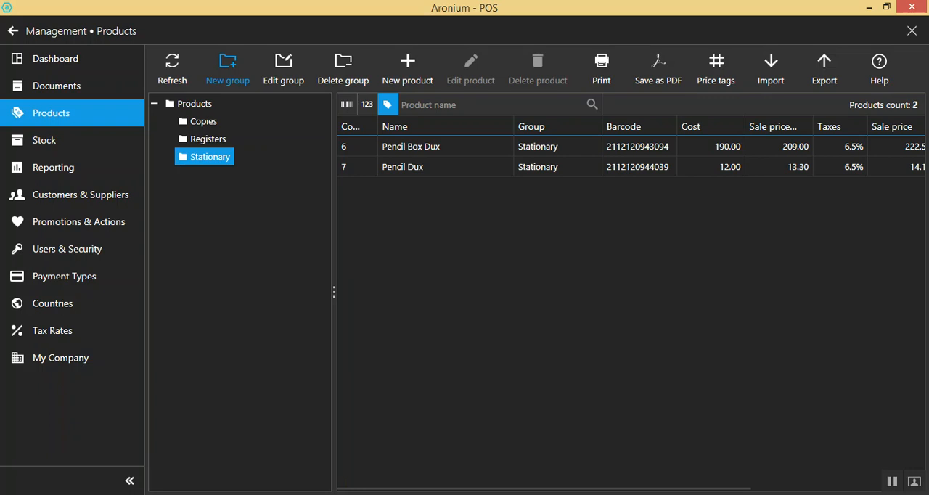
Look over the new product group form and its parent group choice, and leave without saving
left_click(228, 69)
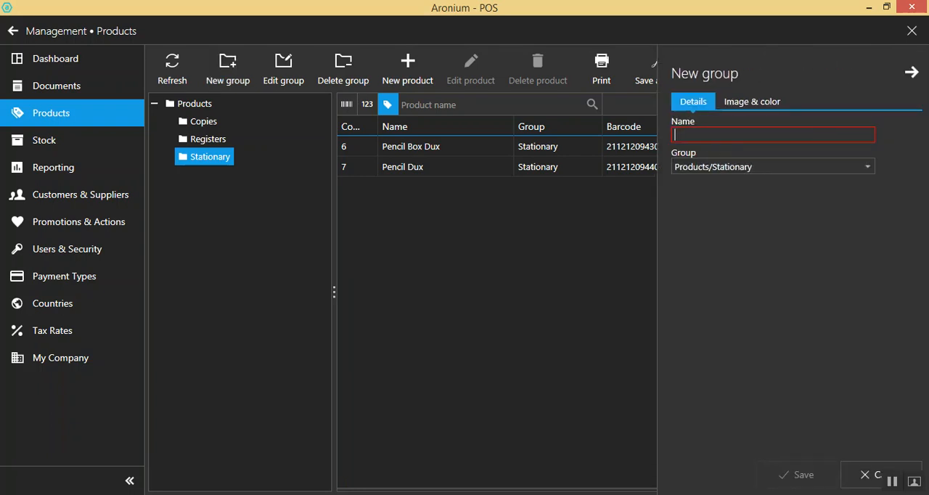
left_click(867, 167)
left_click(868, 167)
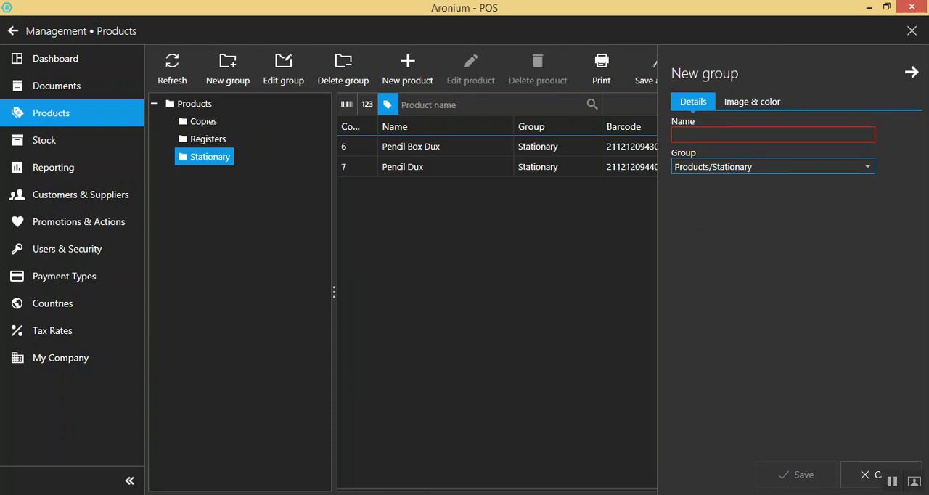
left_click(911, 73)
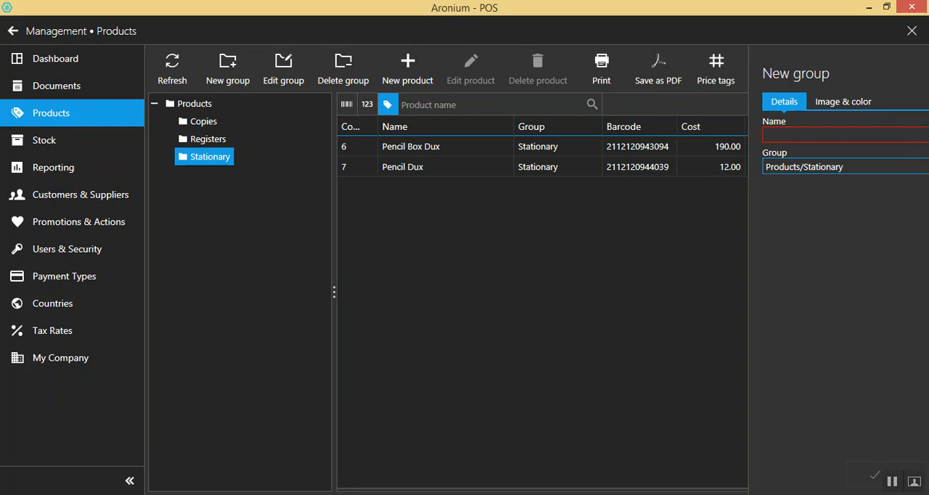
Select the Copies group, look over the blank new product form, and close it without saving
left_click(208, 139)
left_click(203, 122)
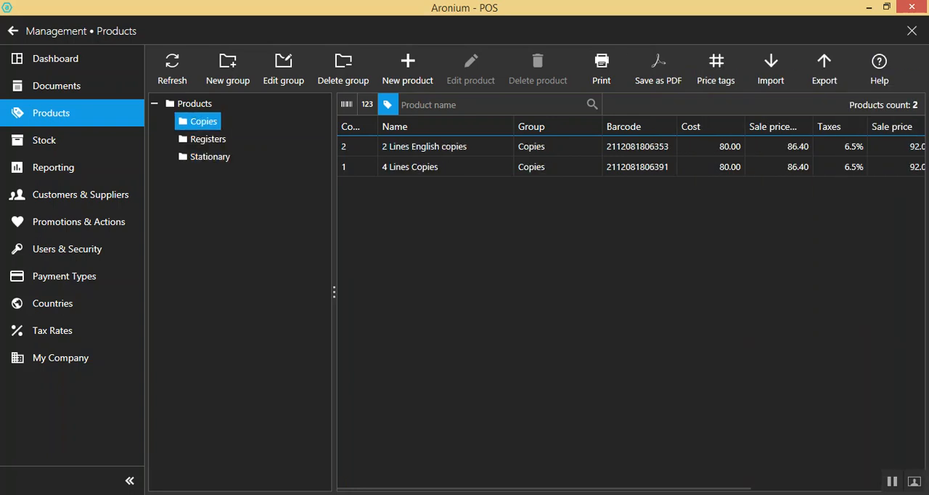
left_click(408, 69)
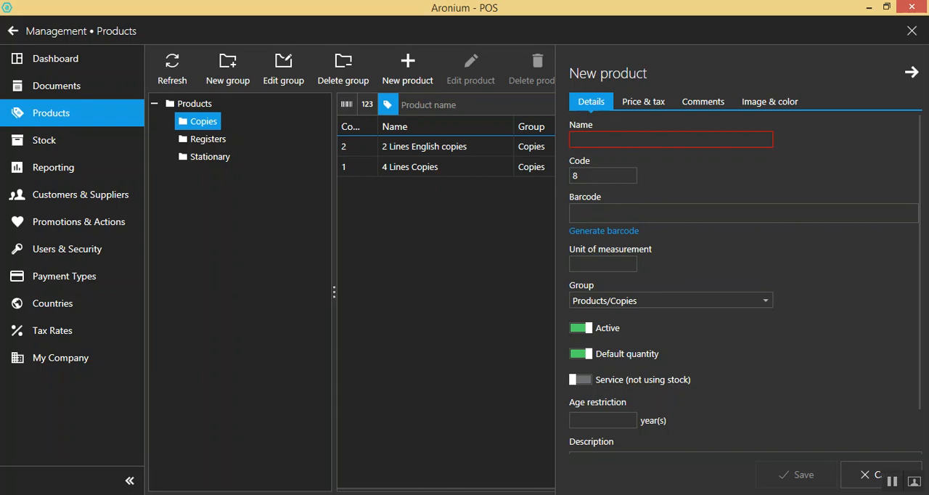
left_click(912, 73)
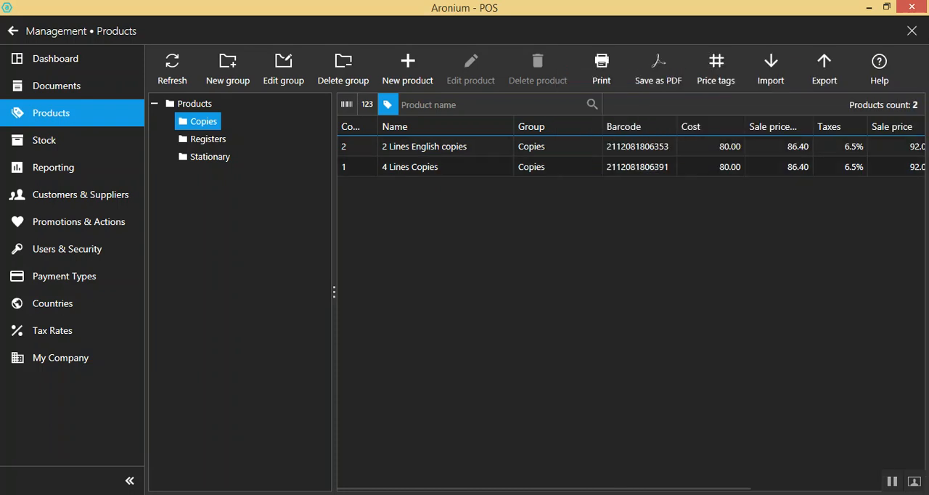
Open the 2 Lines English copies product for editing and review its name and code
double_click(425, 146)
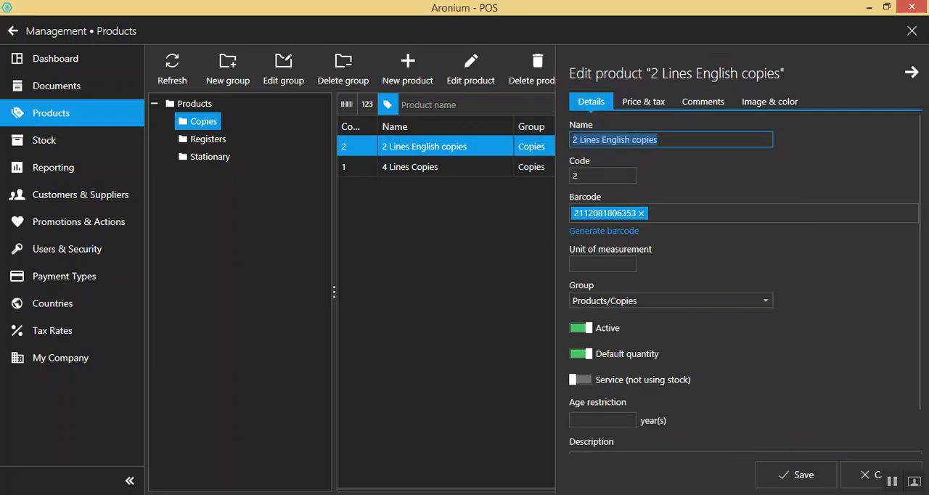
left_click_drag(662, 140, 571, 140)
key("Tab")
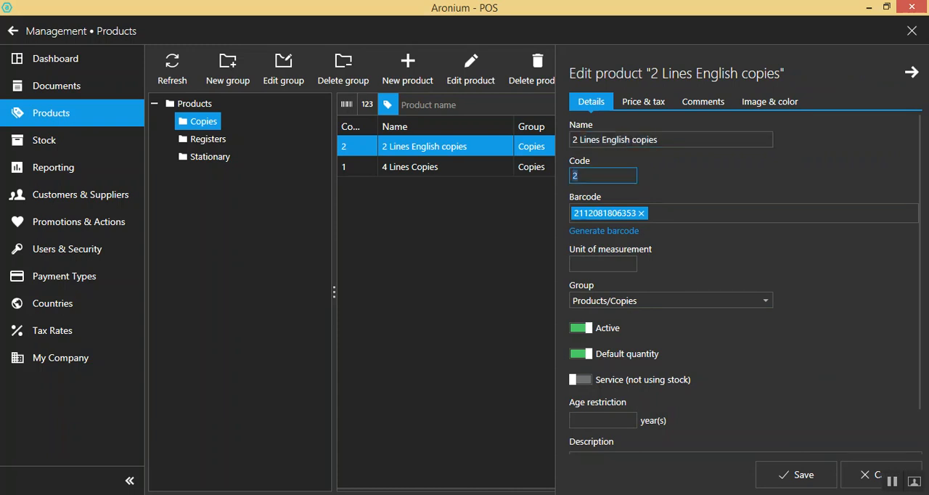
Try generating an additional barcode for 2 Lines English copies, remove it, and check the product's remaining details
left_click(604, 231)
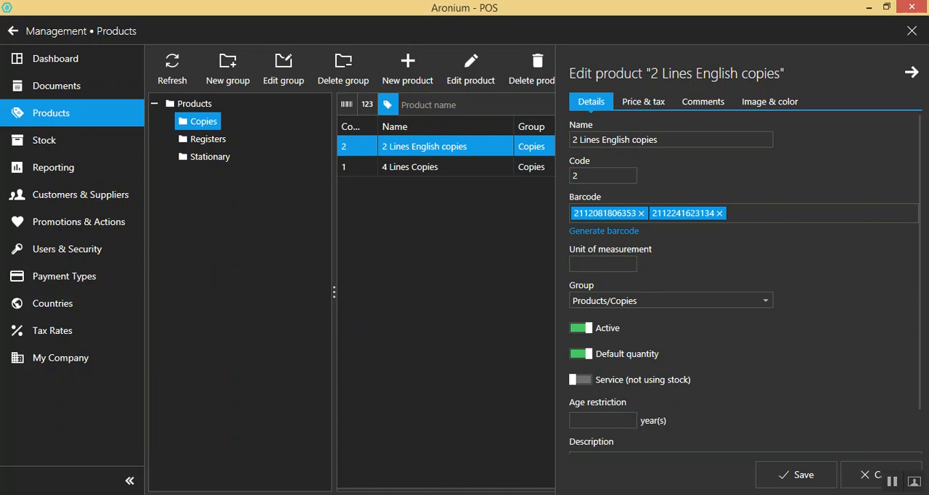
left_click(719, 213)
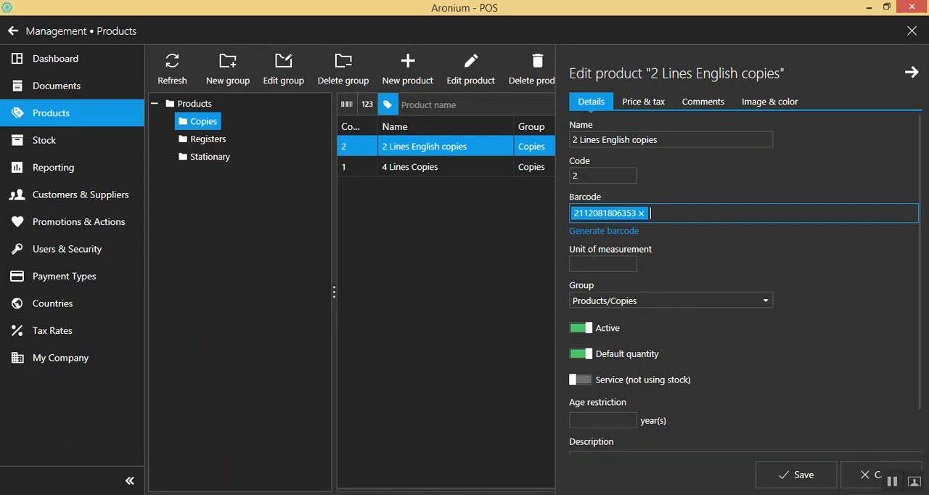
left_click(603, 265)
scroll(744, 285, "down", 2)
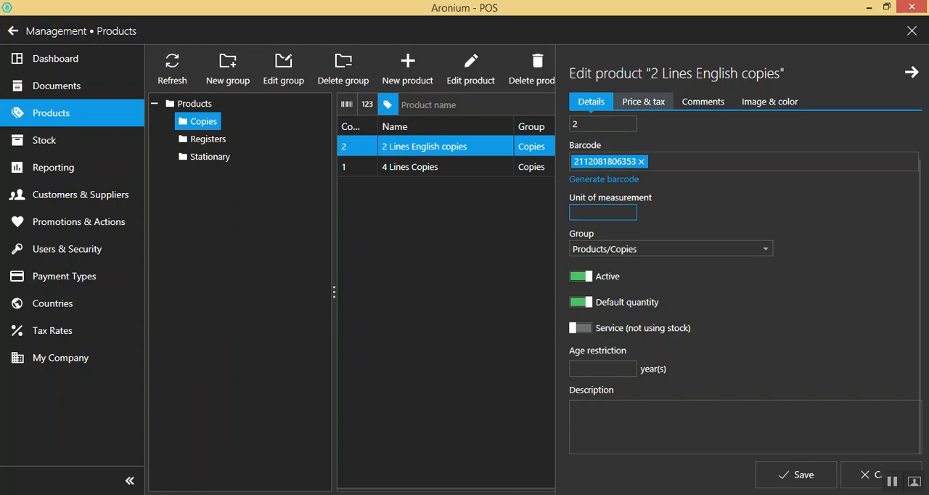
Examine the tax choices, cost, markup and sale price of 2 Lines English copies
left_click(644, 102)
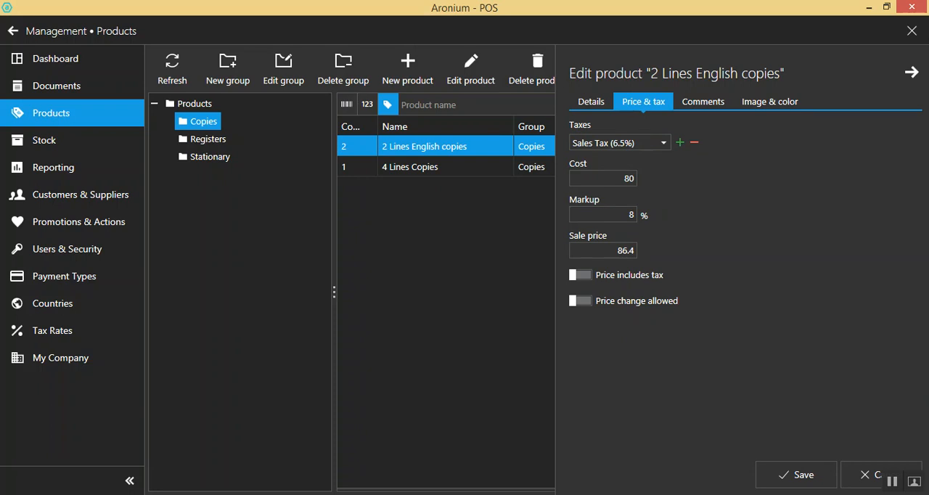
left_click(663, 143)
left_click(662, 143)
key("Tab")
key("Tab")
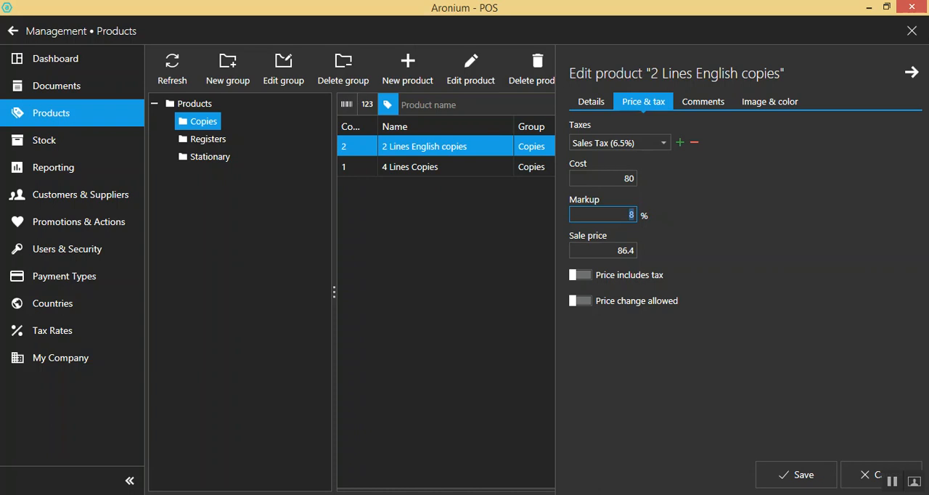
key("Tab")
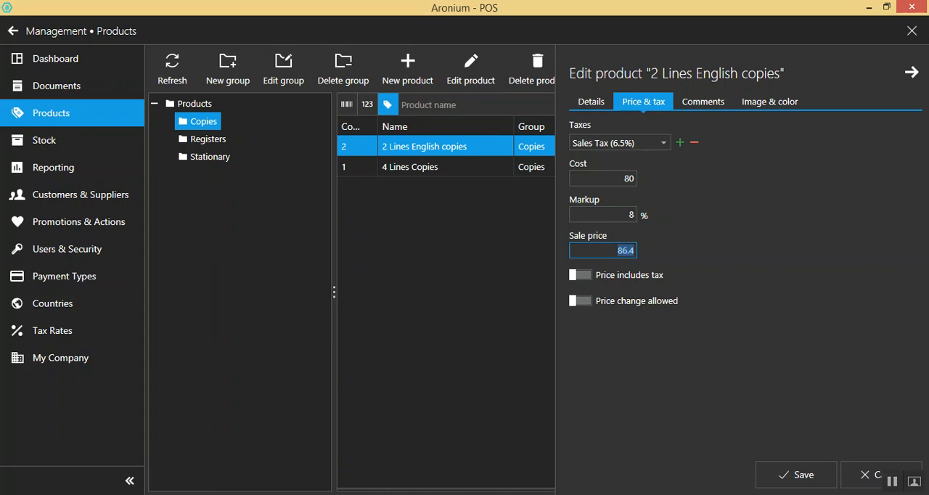
left_click(603, 179)
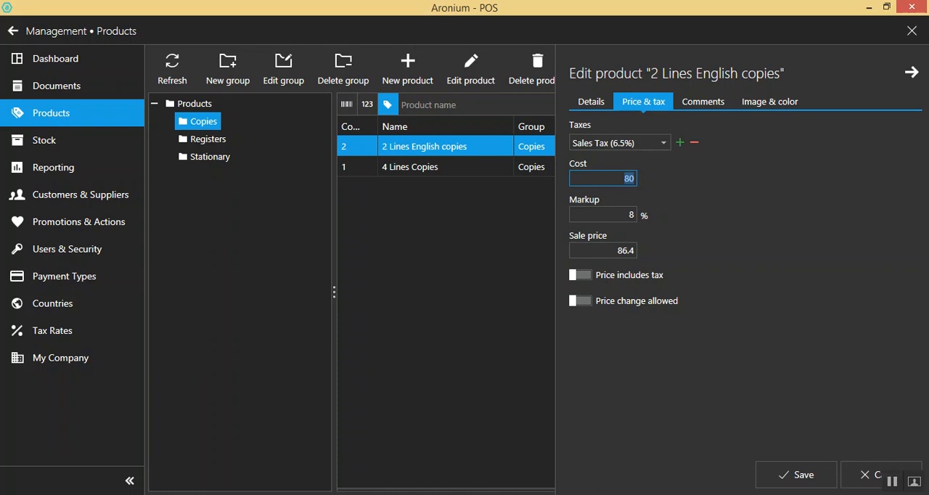
Switch to Calculator, compute 80 * 0.08 to check the markup amount, and return to the product's cost
key("super")
type("ca")
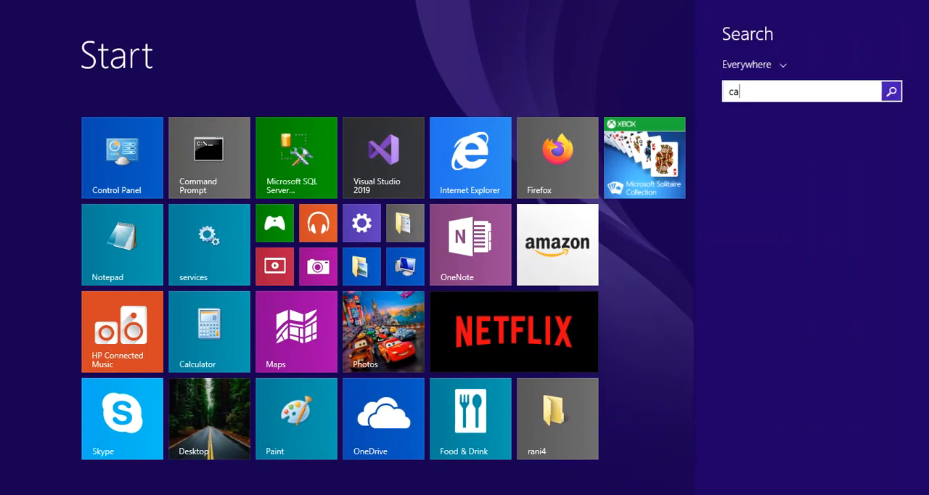
type("lc")
key("Return")
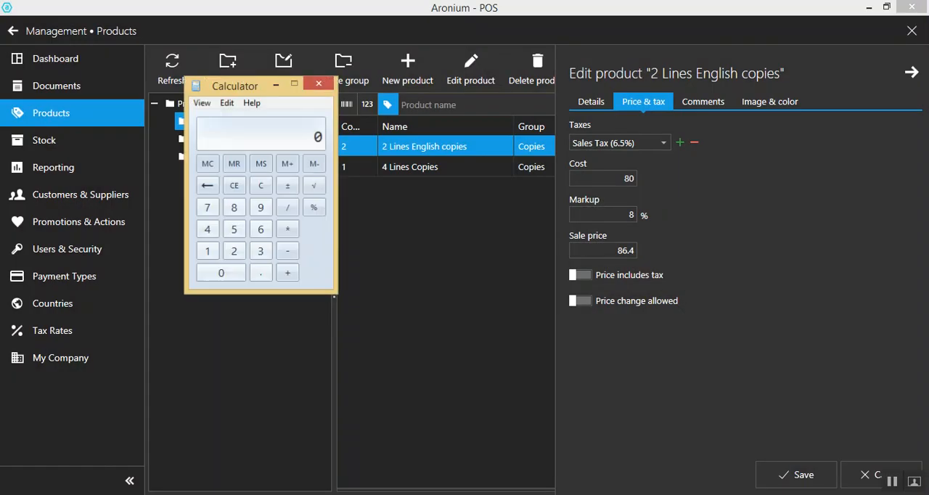
type("80 * 0.08")
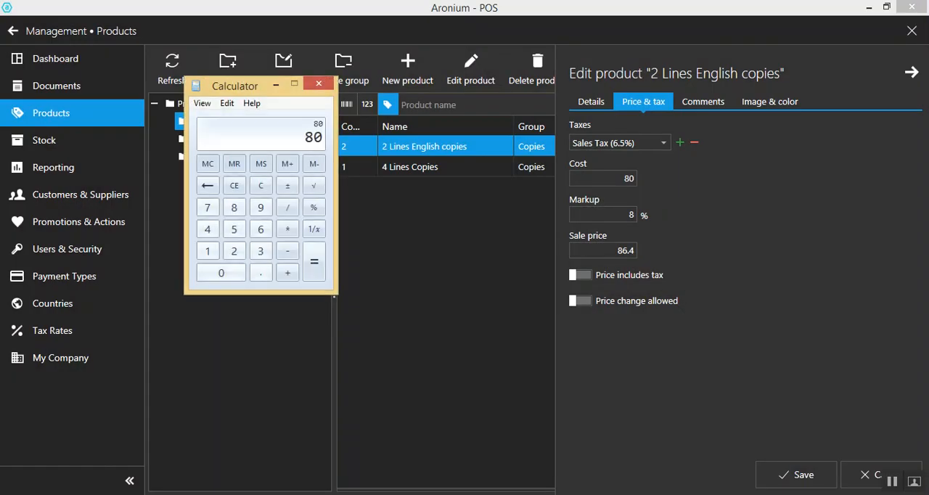
key("Return")
left_click(603, 178)
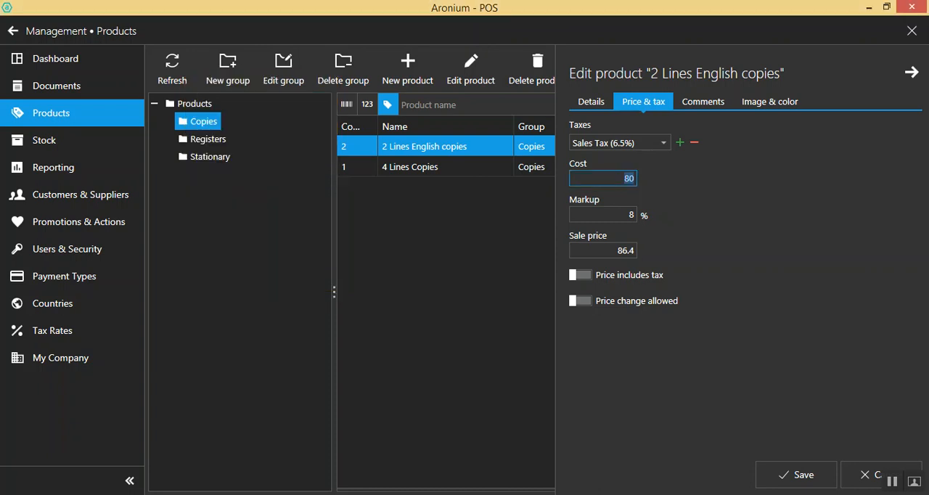
Try the Price includes tax option on 2 Lines English copies and turn it off again
left_click(581, 275)
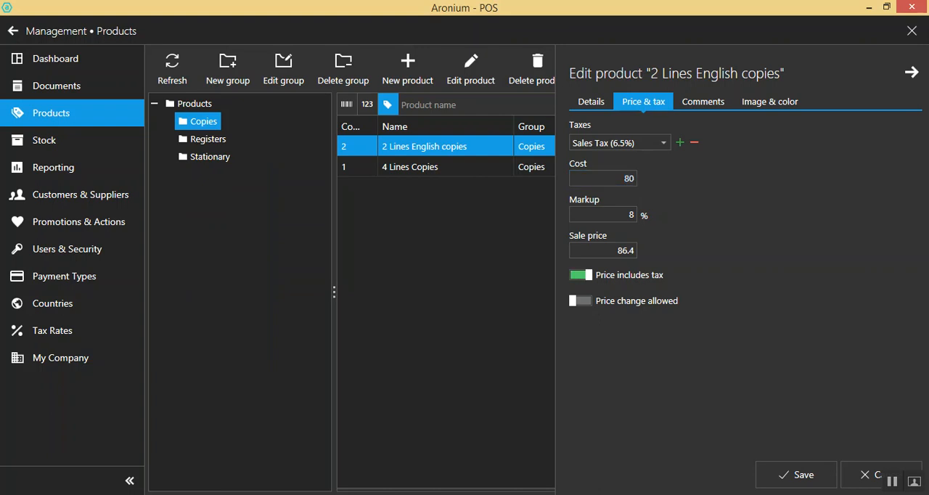
left_click(603, 215)
left_click(580, 274)
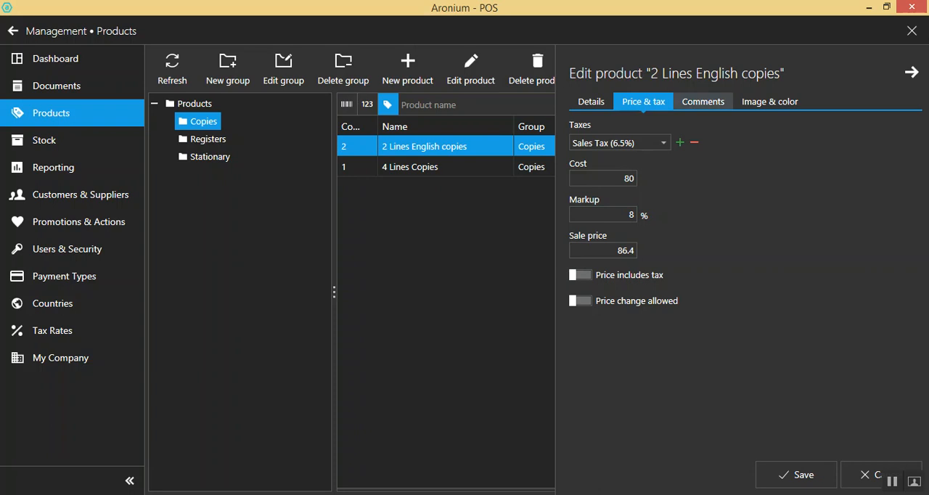
Look through the product's comments, image and color settings, and details, and close the product without saving
left_click(703, 102)
left_click(770, 101)
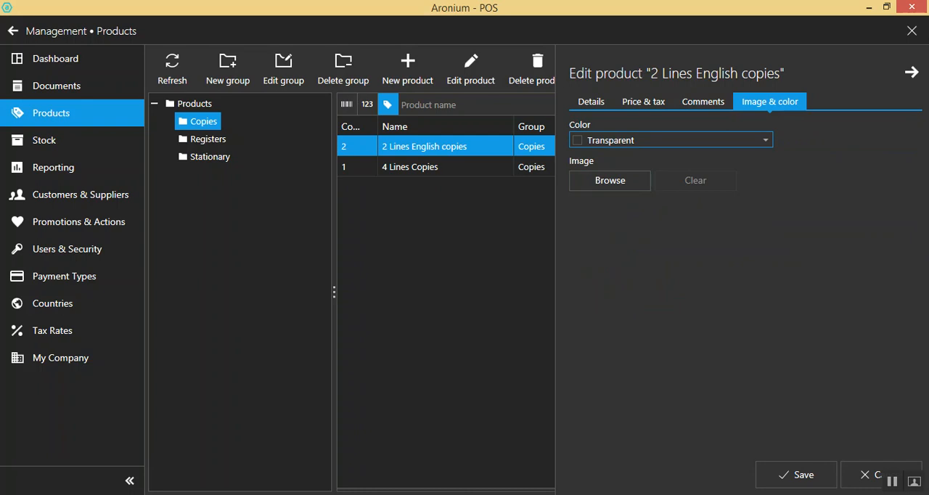
left_click(591, 101)
scroll(746, 284, "down", 1)
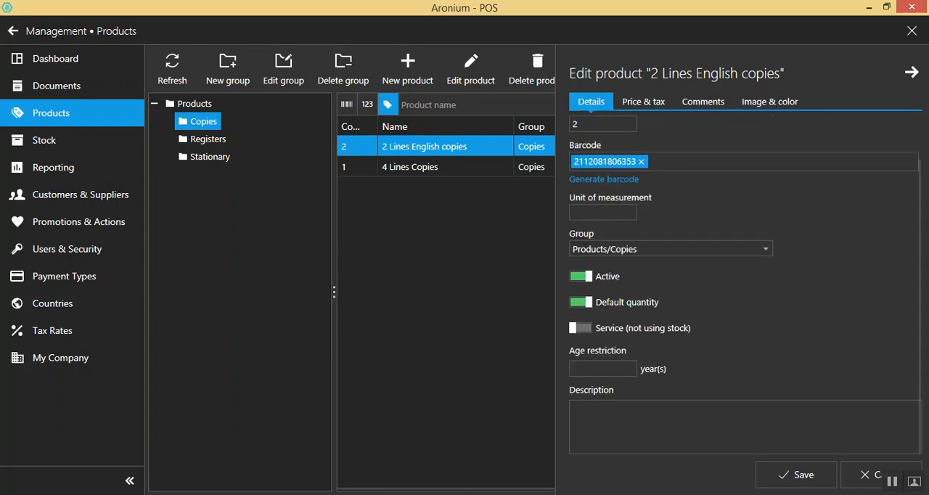
left_click(912, 72)
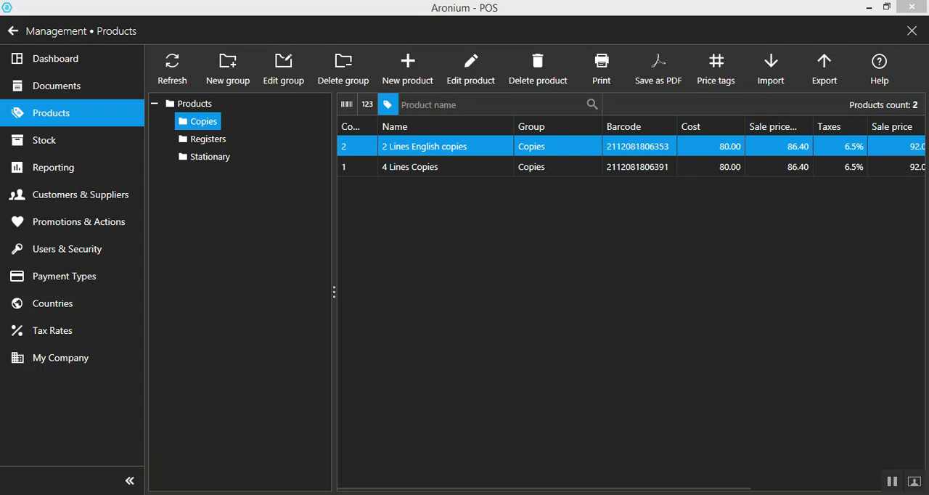
Start a new product named Test Book 1 with a generated barcode, and assign it to the Products/Registers group
left_click(407, 69)
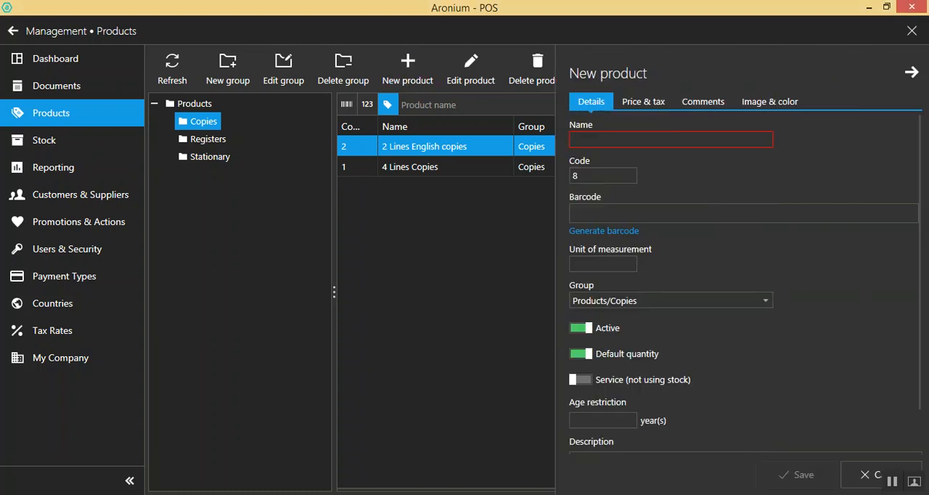
type("Test")
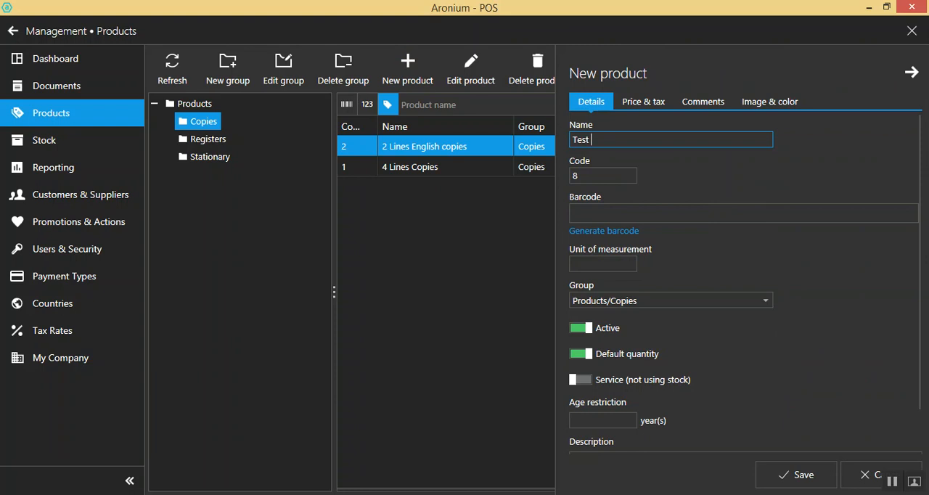
type(" Book 1")
left_click(604, 231)
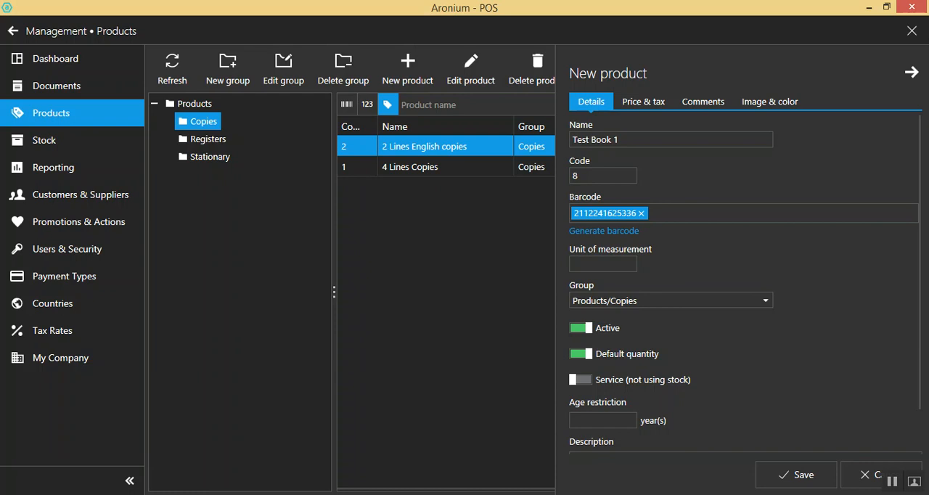
left_click(672, 300)
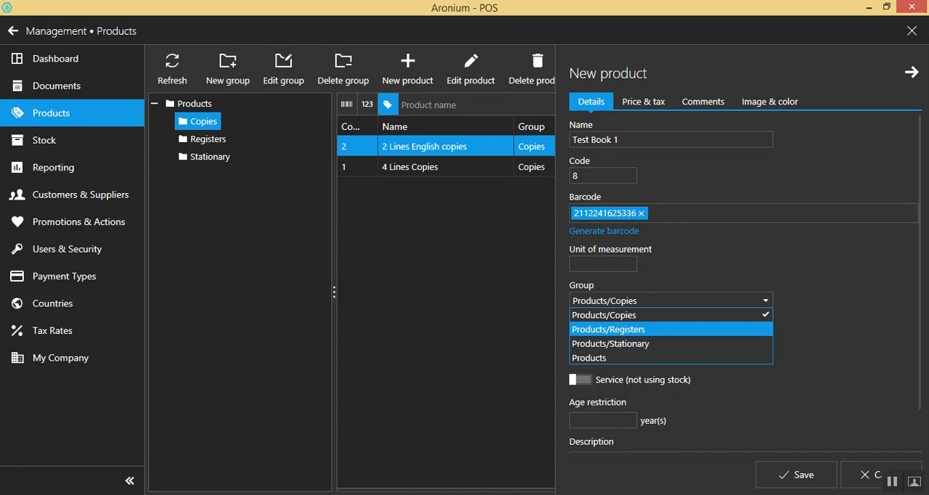
left_click(608, 330)
scroll(617, 319, "down", 1)
Add the 6.5% Sales Tax to Test Book 1 and set its cost to 100 and markup to 10%
left_click(643, 102)
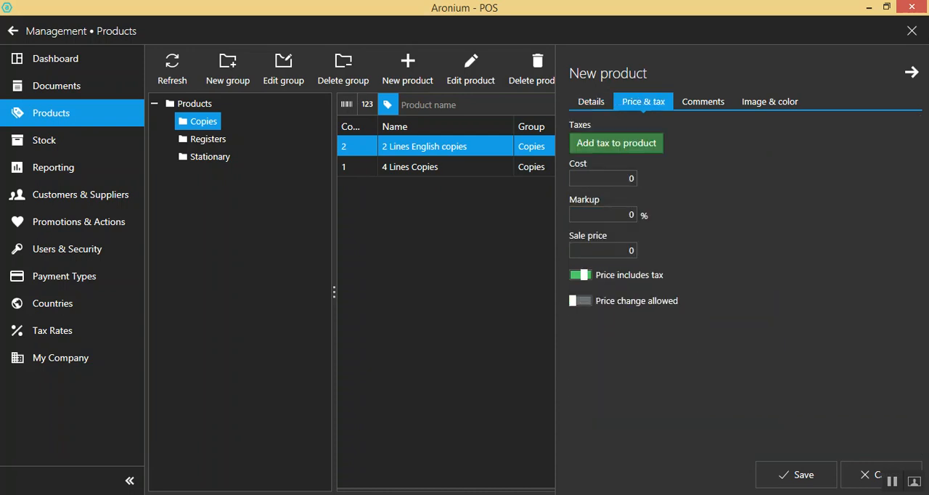
left_click(607, 178)
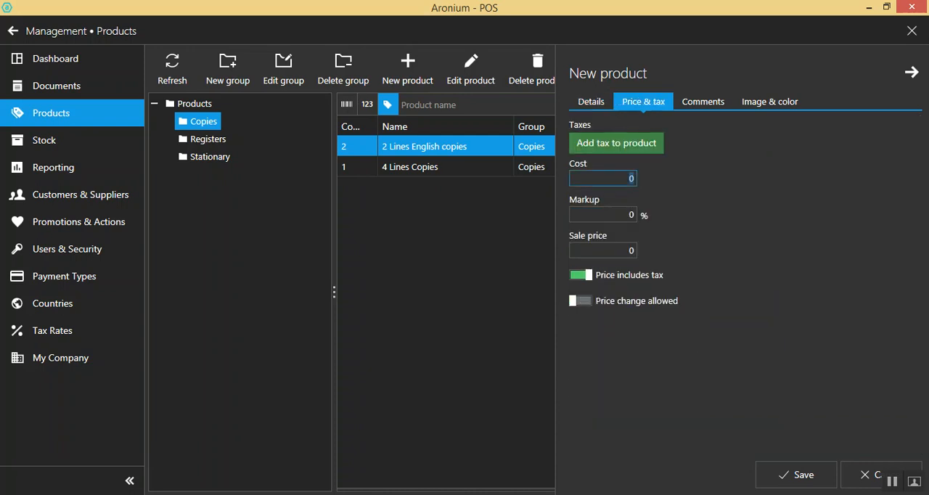
left_click(617, 143)
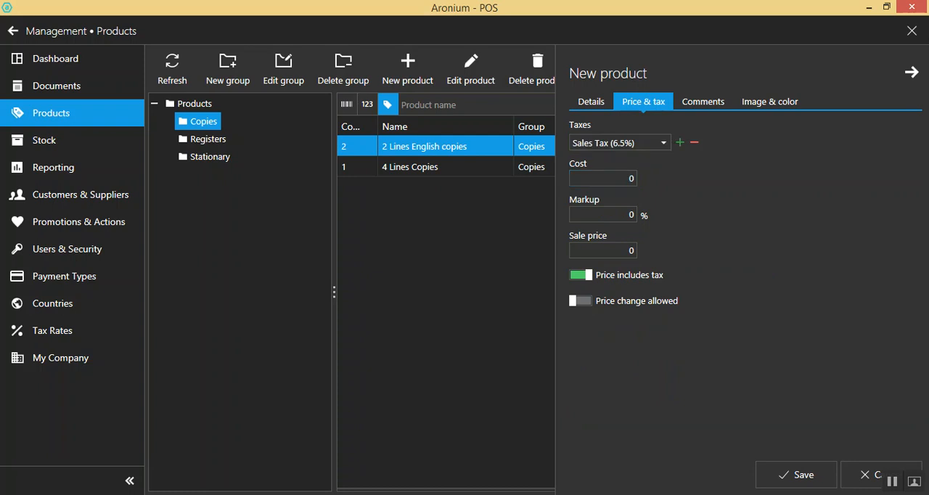
left_click(604, 179)
type("8")
key("BackSpace")
type("100")
key("Tab")
type("10")
Try adding a second tax to Test Book 1 and remove it
left_click(679, 143)
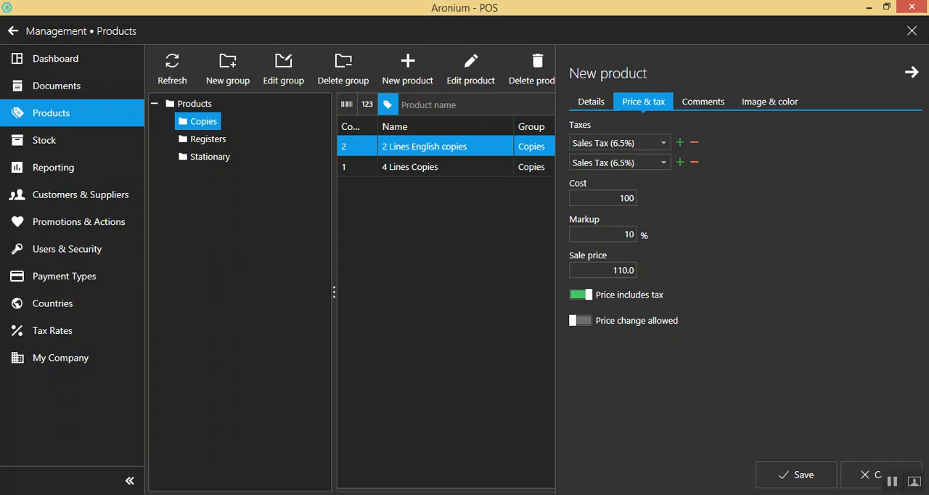
left_click(694, 163)
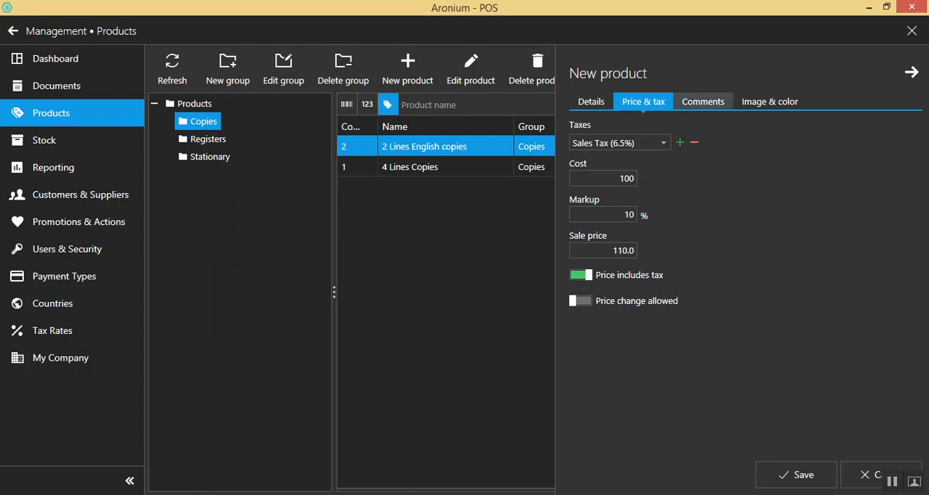
Save Test Book 1 and display the products in the Registers group
left_click(796, 475)
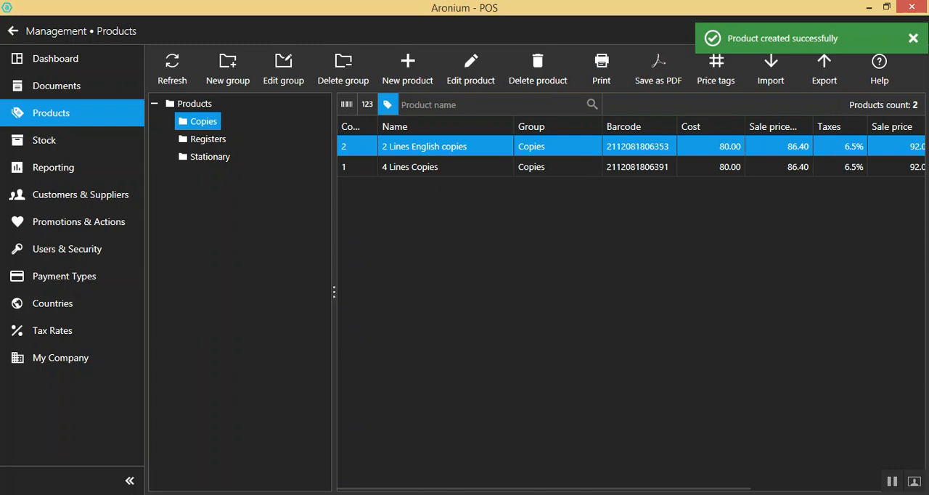
left_click(208, 138)
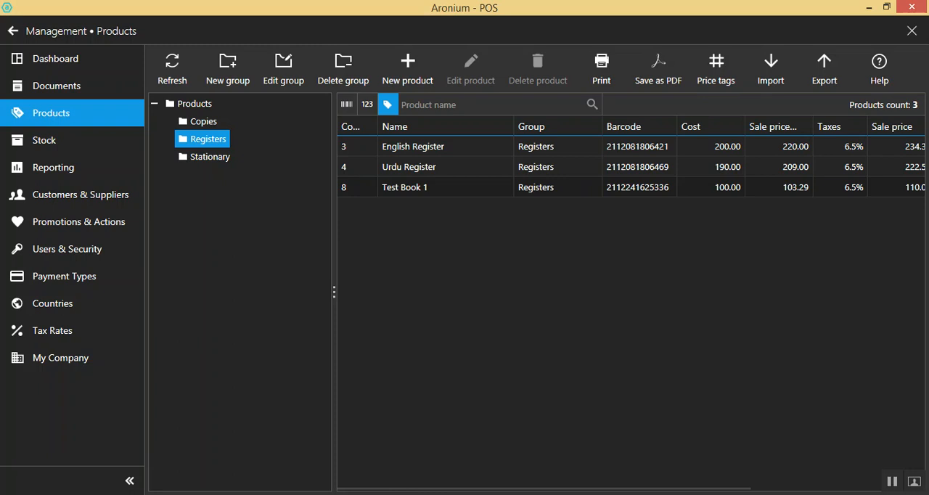
Review the price and tax settings and the general details of Test Book 1, and return to the sales screen
double_click(405, 187)
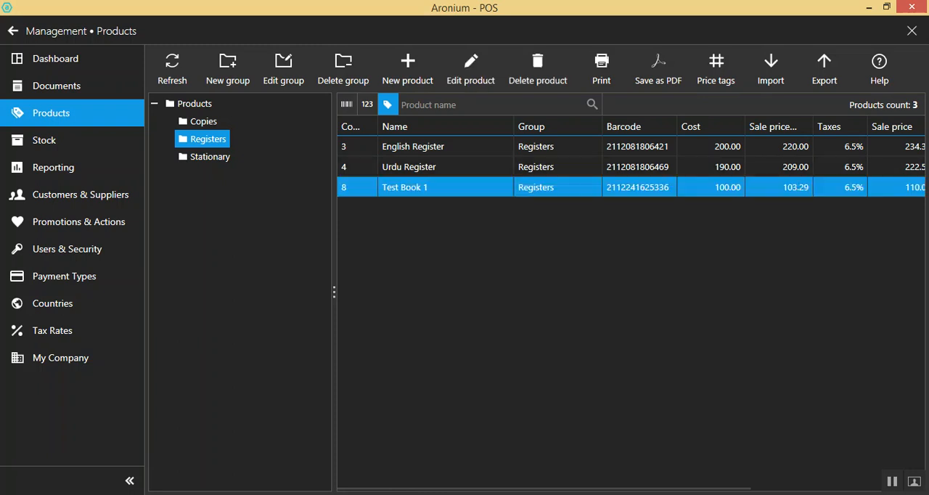
left_click(643, 102)
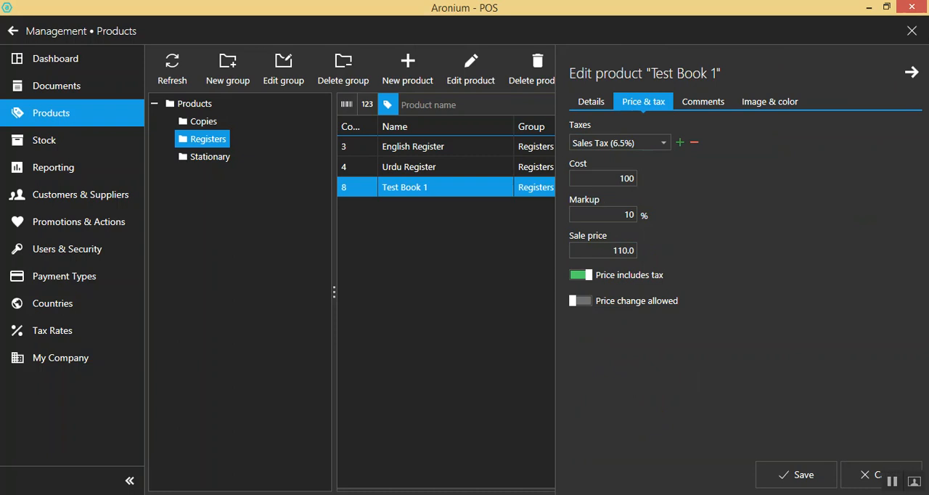
left_click(591, 102)
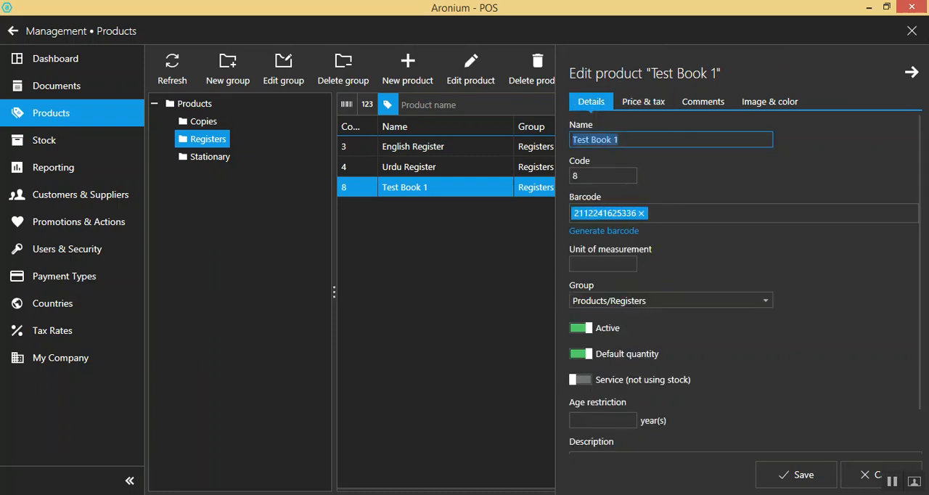
left_click(911, 30)
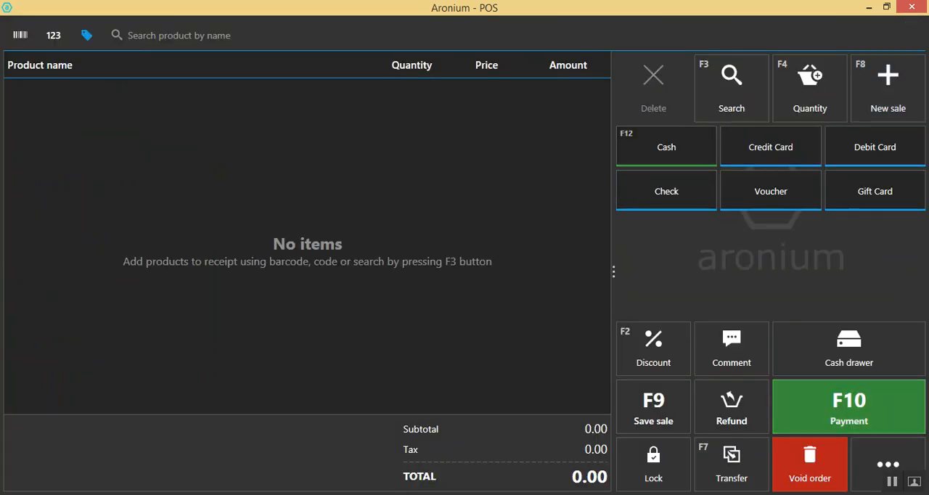
Go back to the product list in the management area and select Test Book 1
left_click(889, 465)
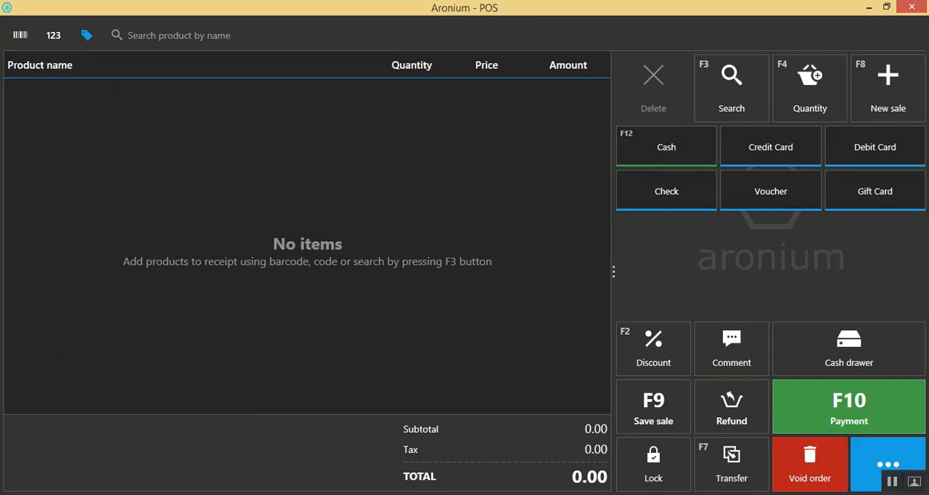
left_click(799, 80)
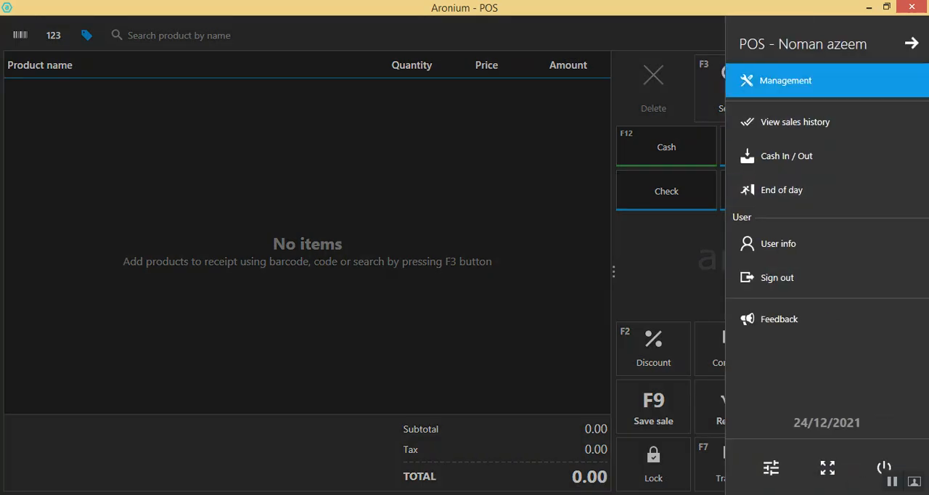
left_click(51, 113)
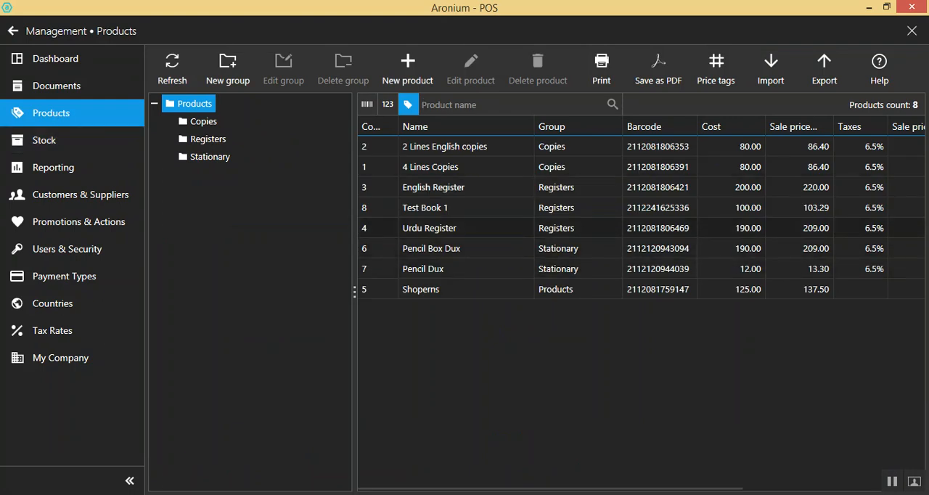
left_click(464, 208)
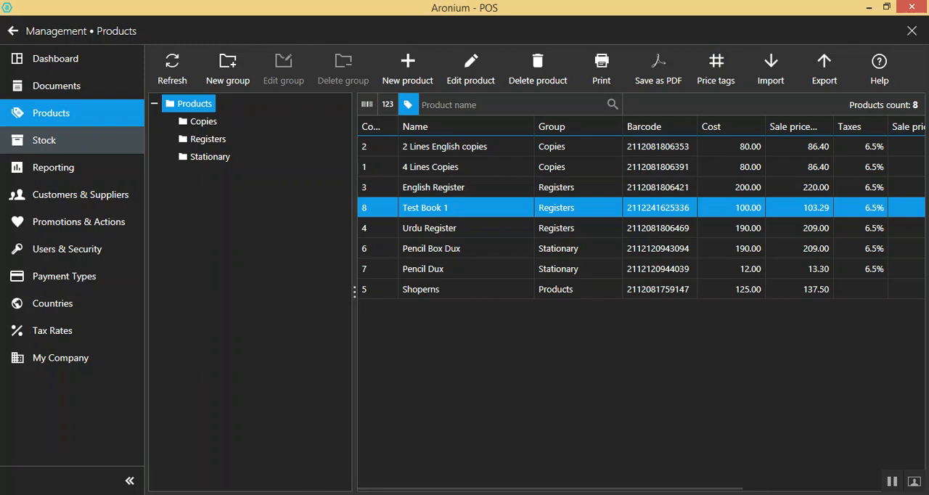
Show the stock list with more room for its columns and check the stock history of Test Book 1
left_click(44, 140)
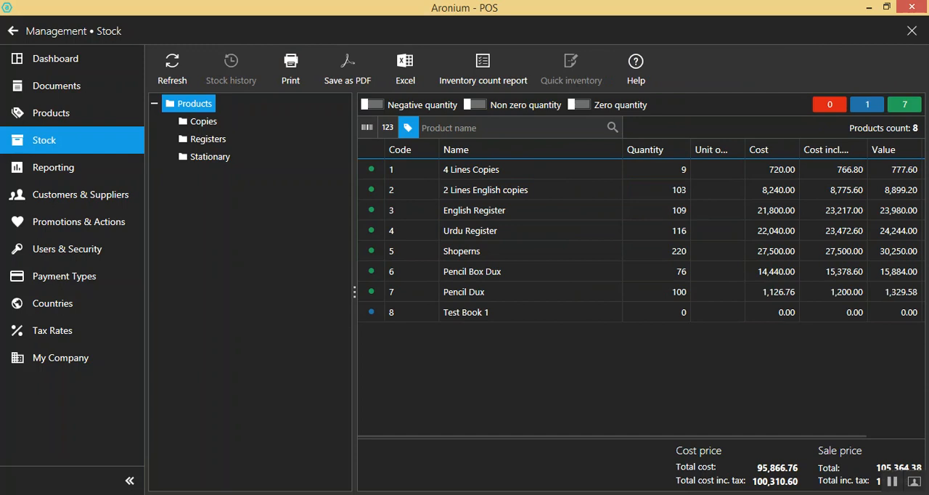
left_click_drag(354, 291, 315, 292)
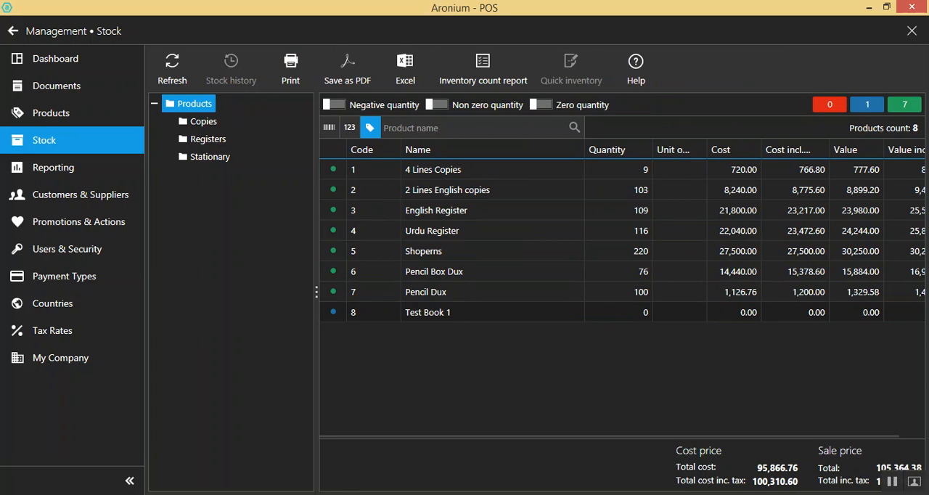
double_click(428, 312)
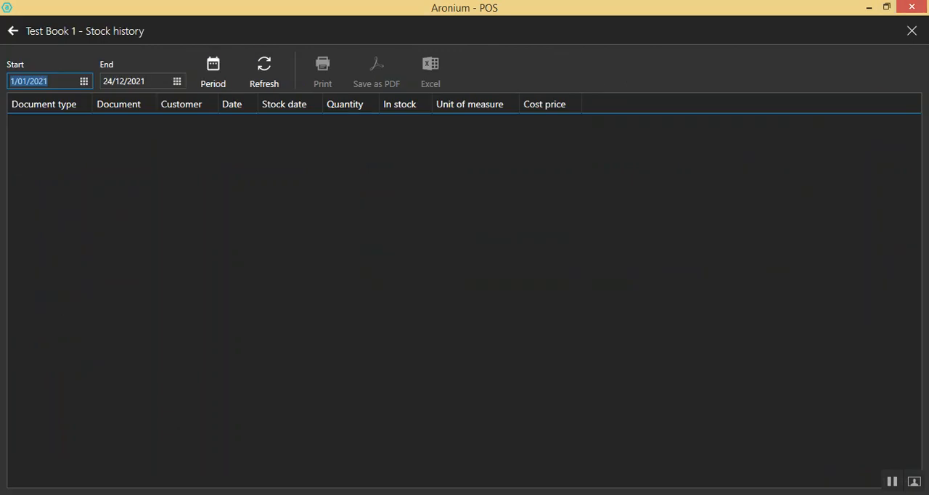
left_click(12, 30)
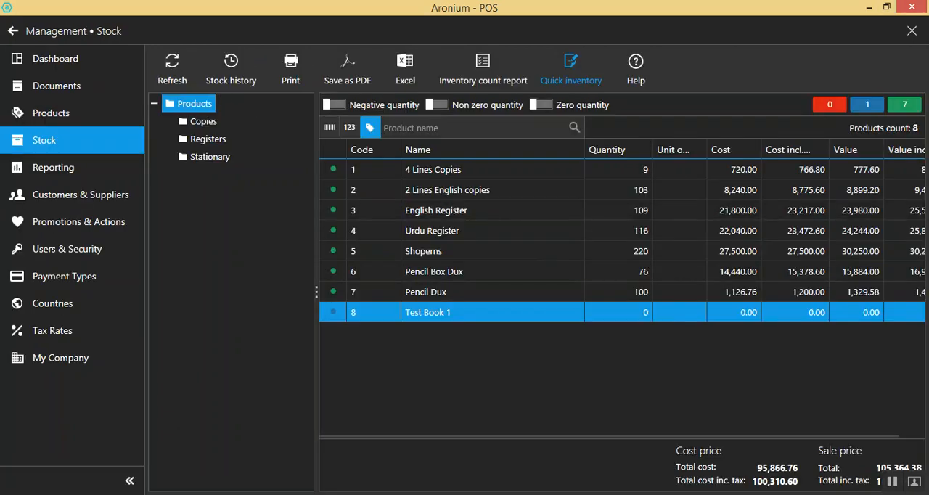
Set the stock quantity of Test Book 1 to 50 with Quick inventory
left_click(572, 69)
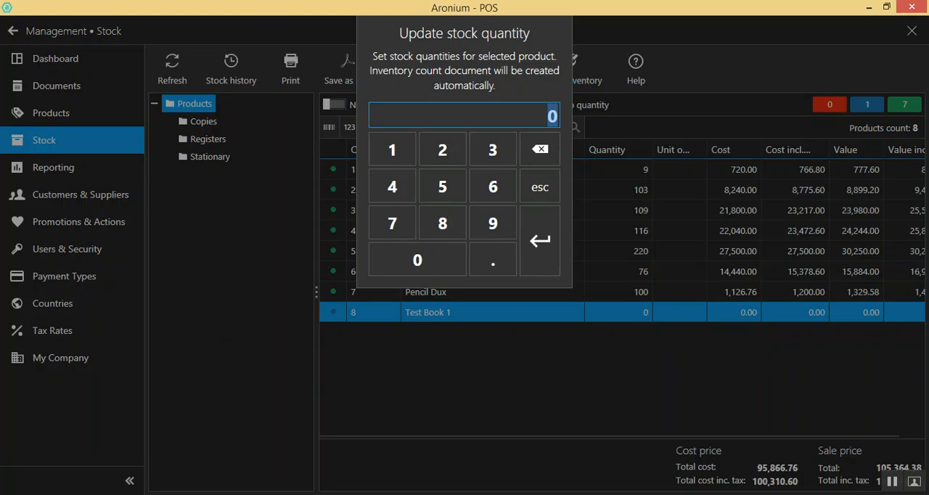
type("50")
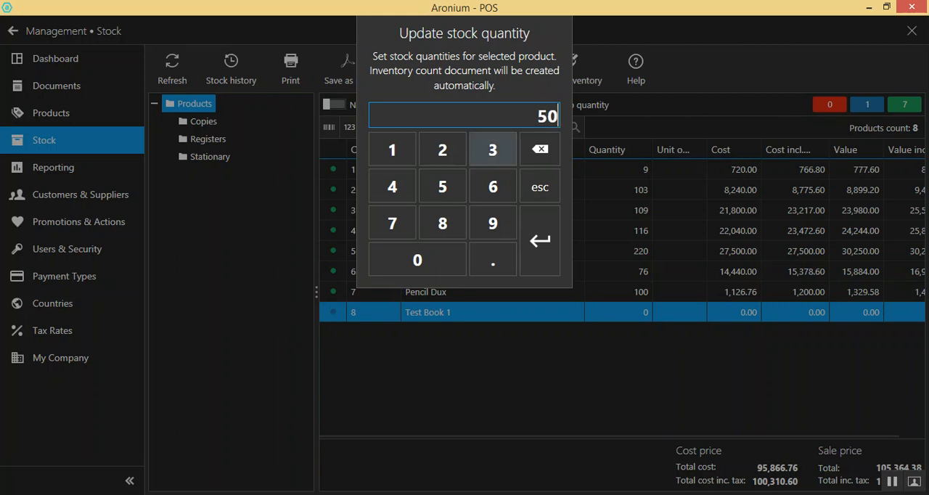
key("Return")
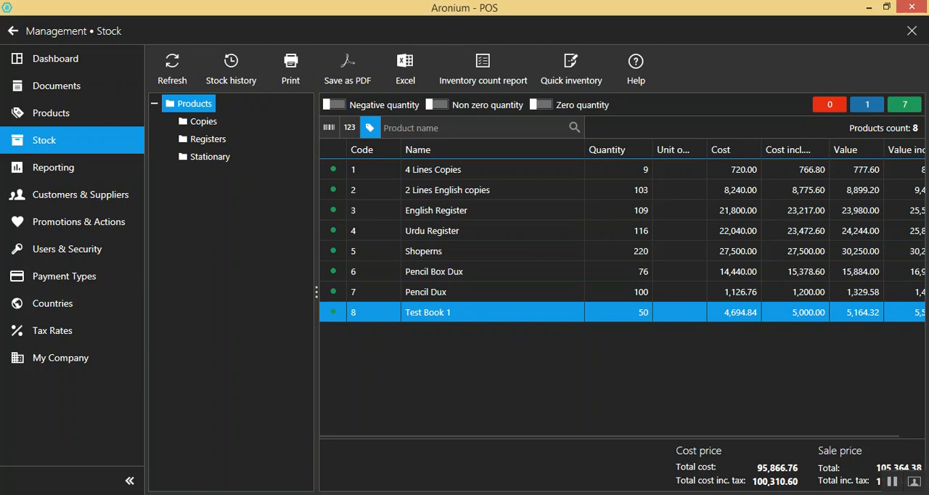
Refresh and review the stock history of Test Book 1, and return to the sales screen
left_click(231, 70)
left_click(264, 70)
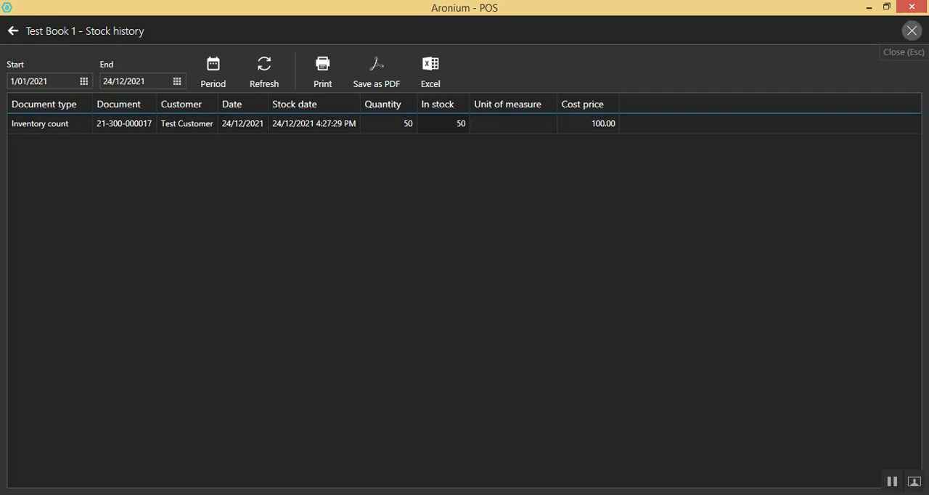
left_click(912, 31)
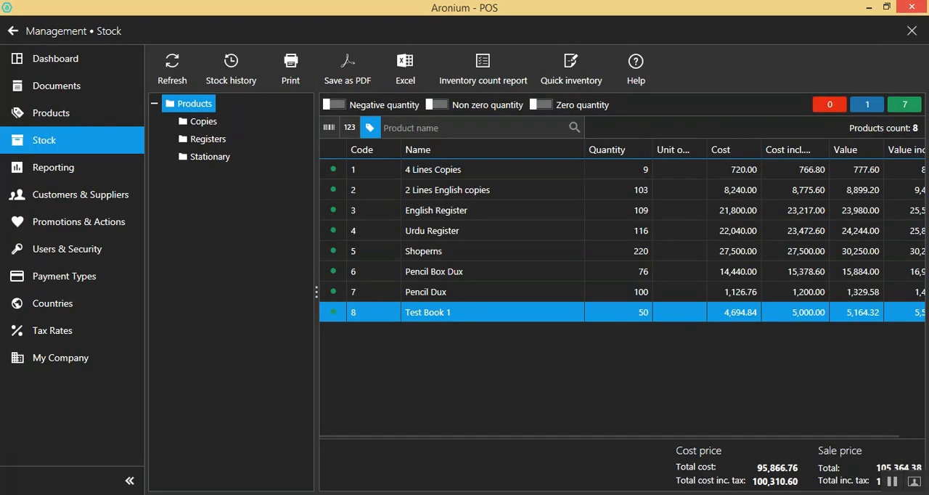
left_click(912, 30)
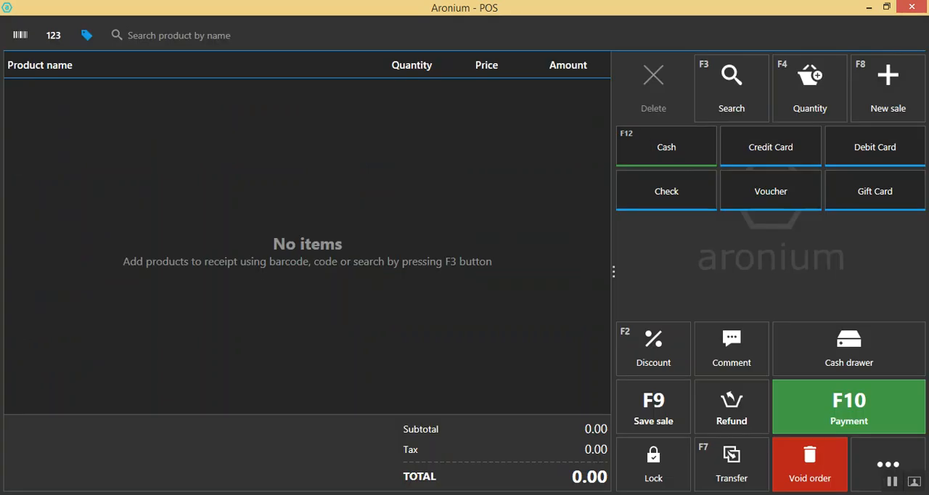
Search for the product with "te" and add Test Book 1 to the current sale
type("te")
key("Down")
key("Return")
key("F3")
left_click(412, 96)
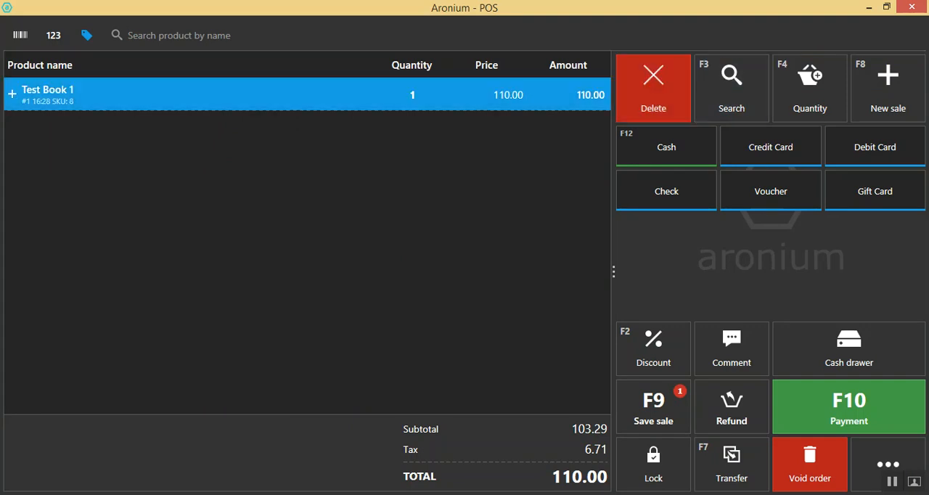
Set the quantity of Test Book 1 in the sale to 5
left_click(809, 88)
left_click(442, 157)
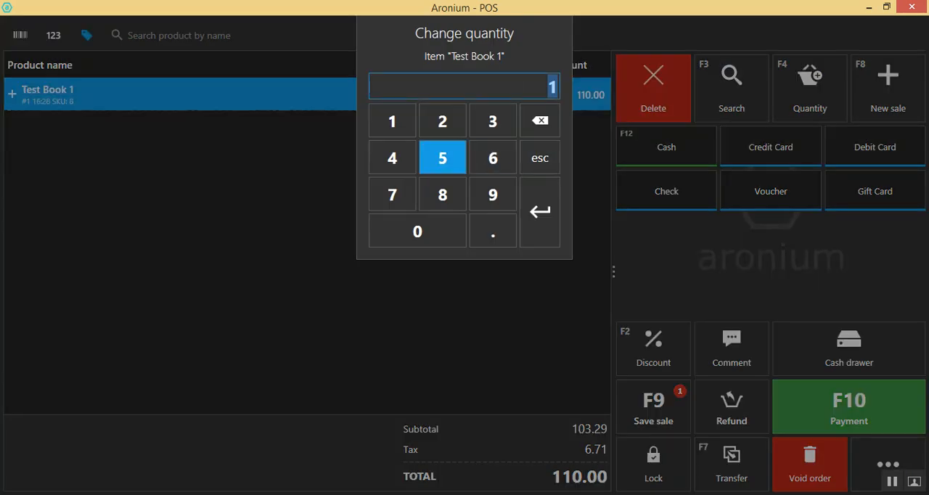
left_click(540, 211)
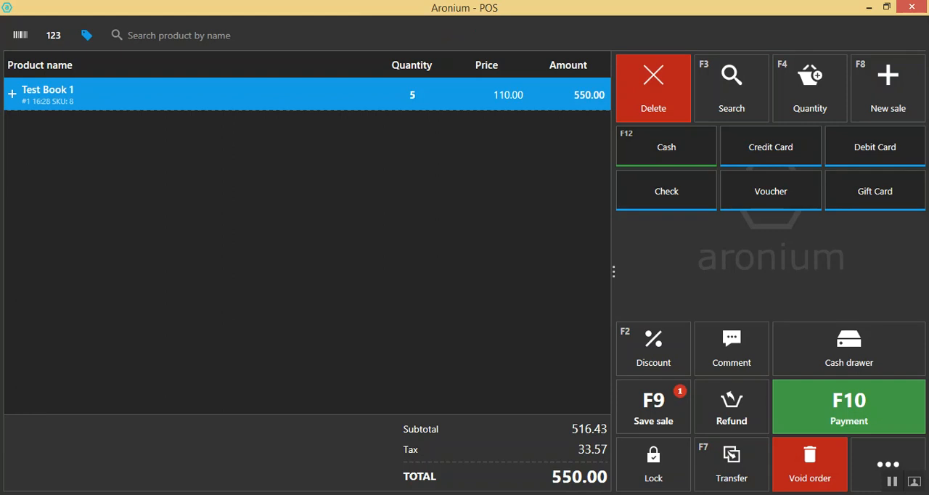
left_click(886, 7)
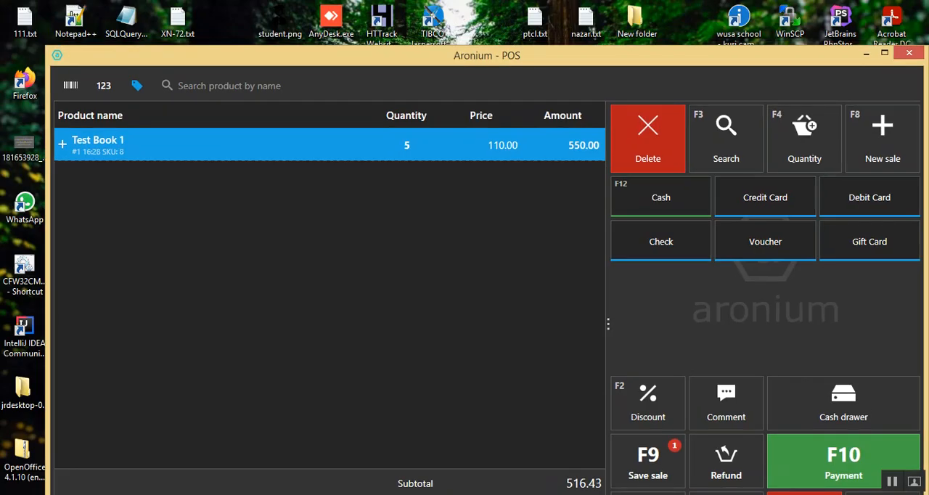
left_click(885, 53)
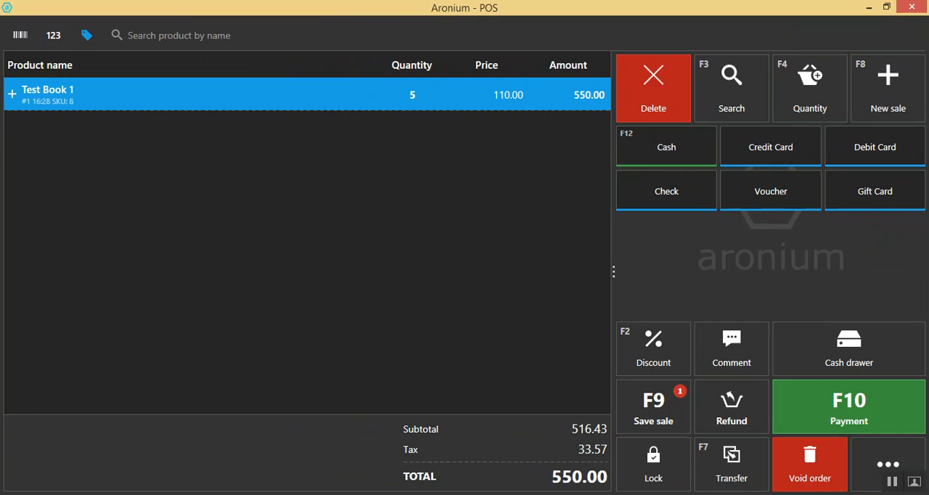
Complete payment of the full sale amount in cash
key("F10")
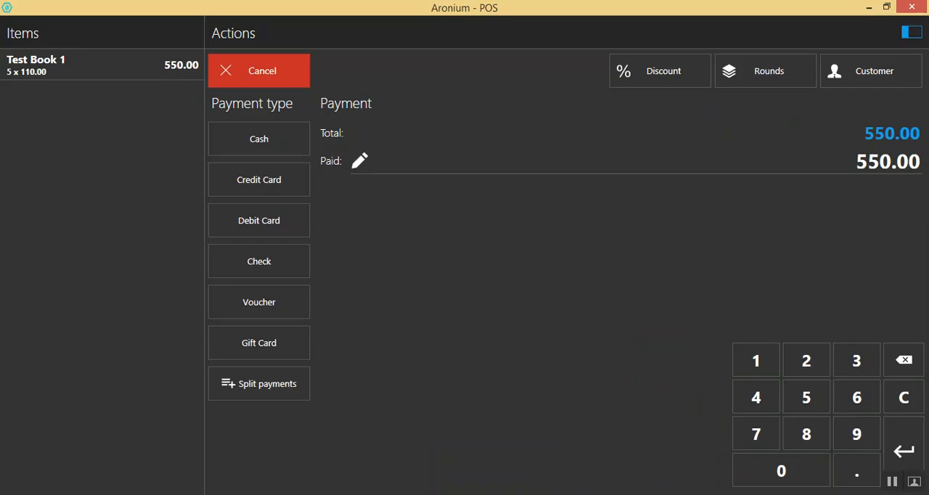
left_click(259, 138)
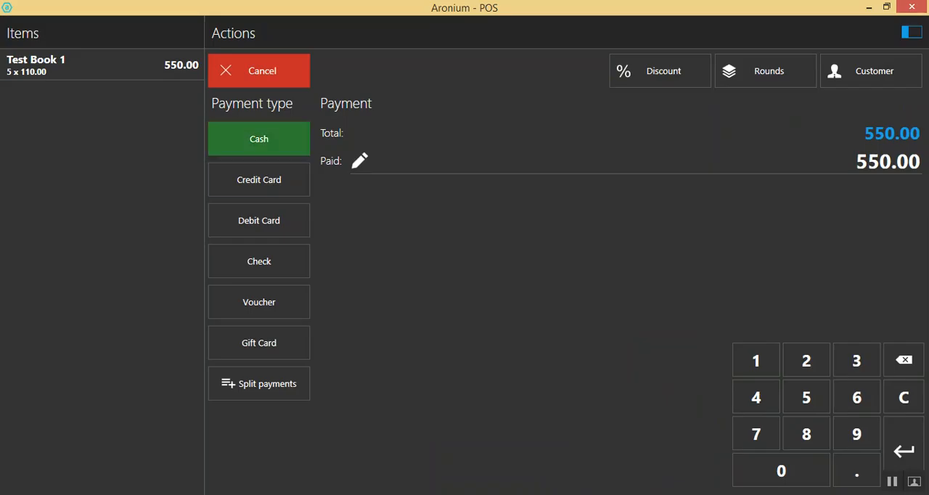
key("Return")
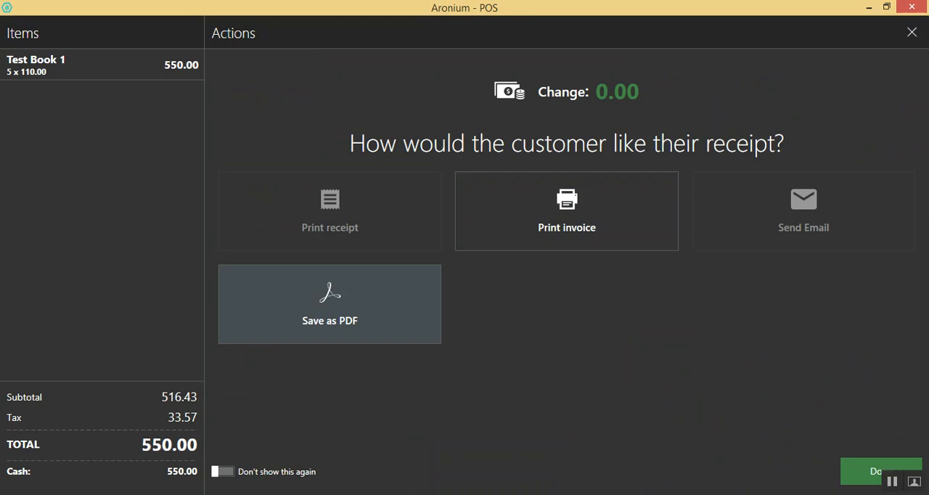
Save the sale's invoice as a PDF in the Downloads folder under the suggested name and open it in Adobe Acrobat Reader
left_click(330, 304)
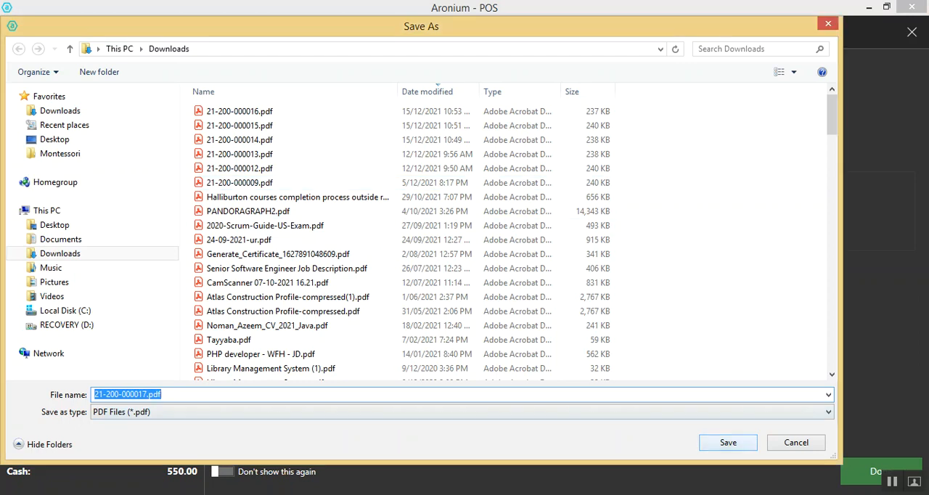
left_click(728, 442)
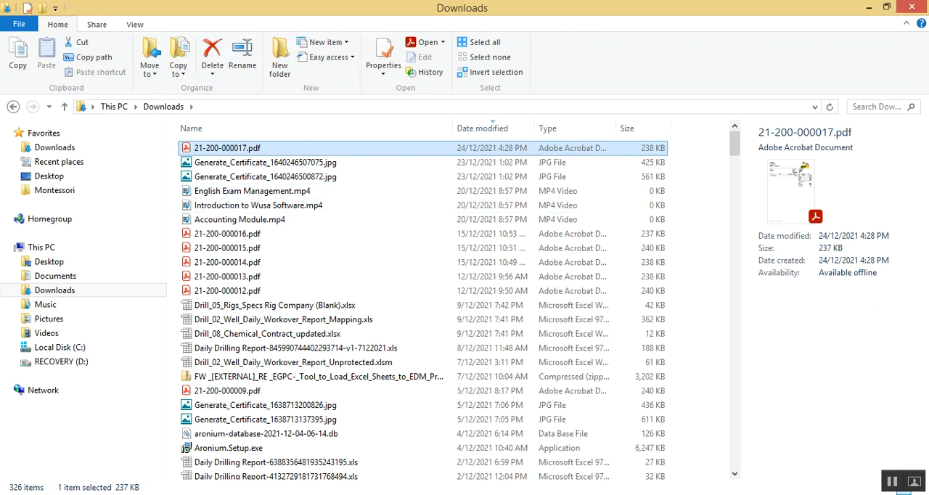
right_click(231, 148)
left_click(264, 172)
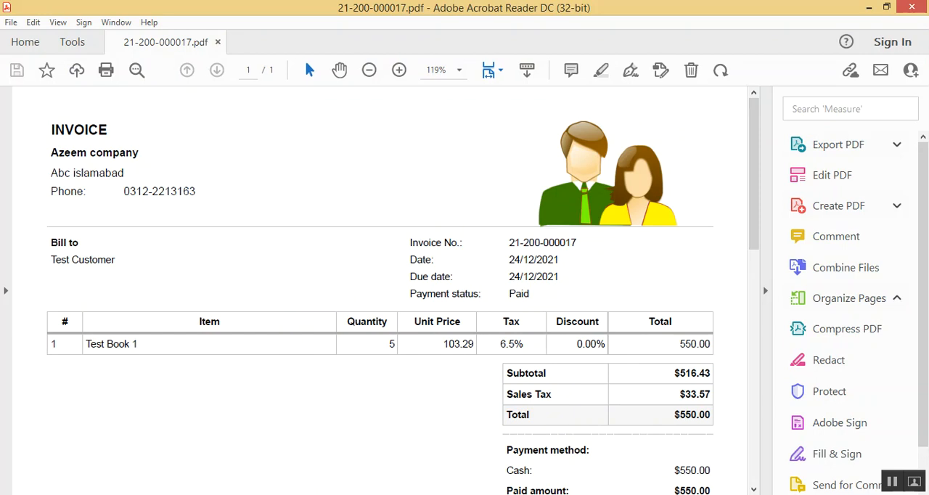
Examine the invoice's unit price, tax rate, totals and payment details for Test Book 1
double_click(458, 344)
left_click_drag(443, 345, 546, 373)
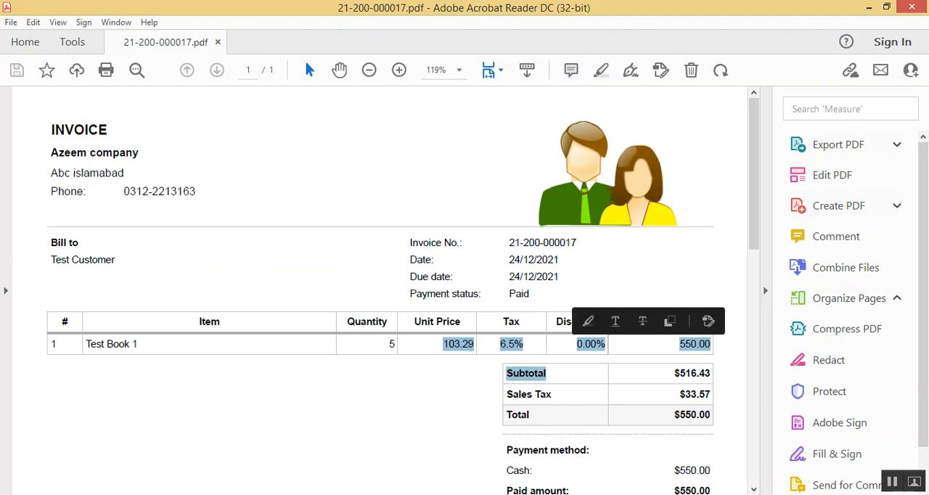
left_click(612, 372)
double_click(513, 344)
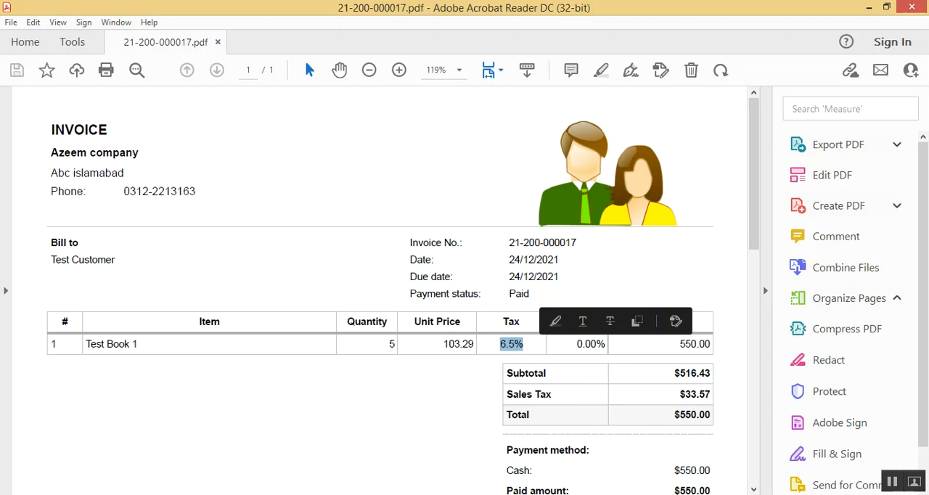
left_click(520, 346)
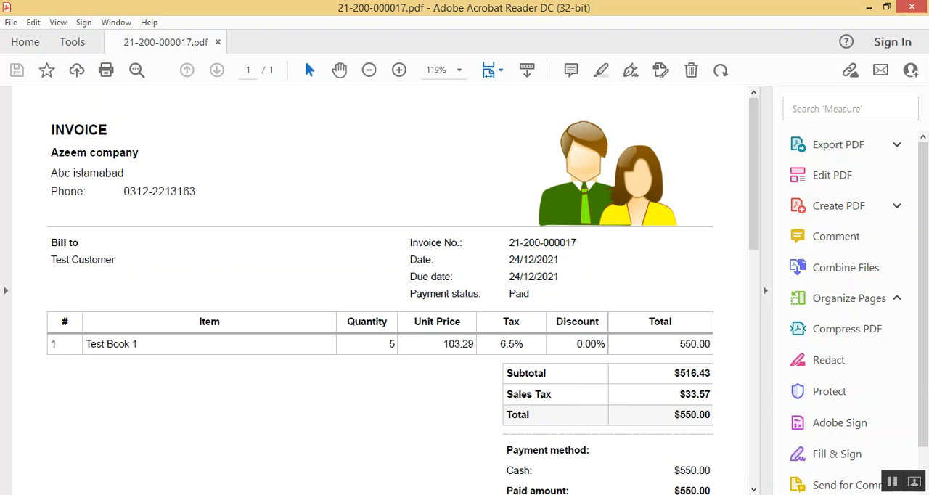
scroll(392, 291, "down", 1)
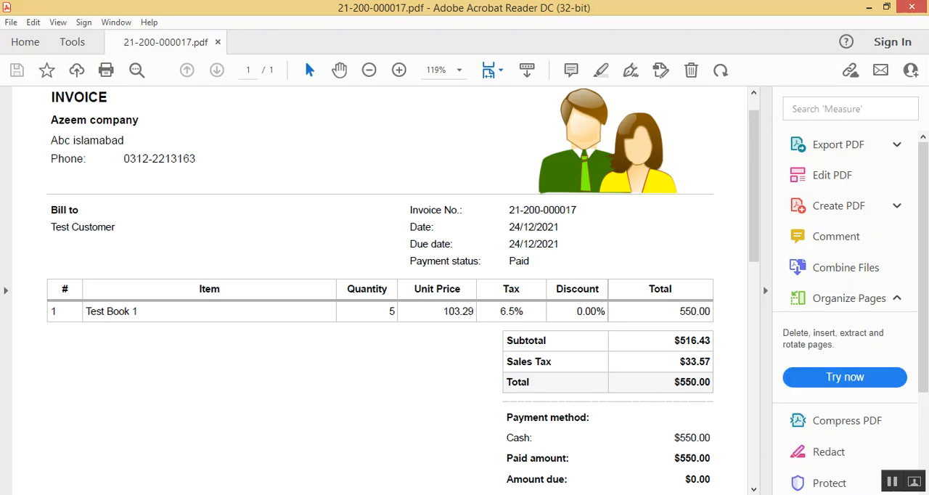
left_click_drag(443, 310, 474, 310)
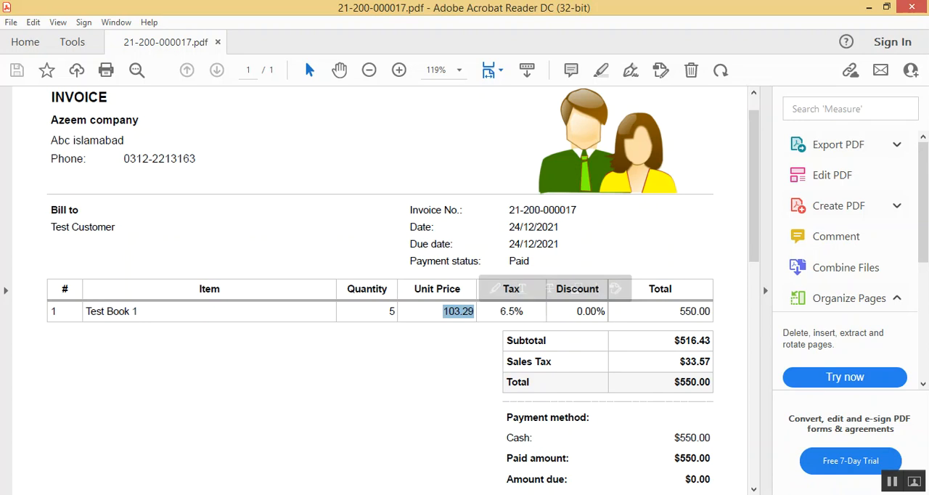
left_click(452, 350)
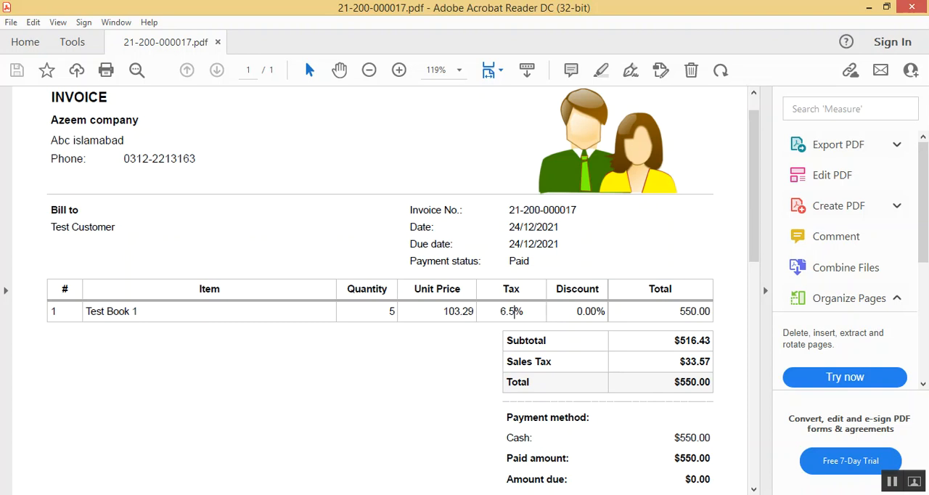
Review the invoice's pre-tax unit price, sales tax amount and payment summary from header to amount due
left_click_drag(475, 312, 449, 313)
left_click(455, 312)
left_click_drag(679, 363, 711, 362)
left_click(709, 362)
scroll(710, 363, "down", 3)
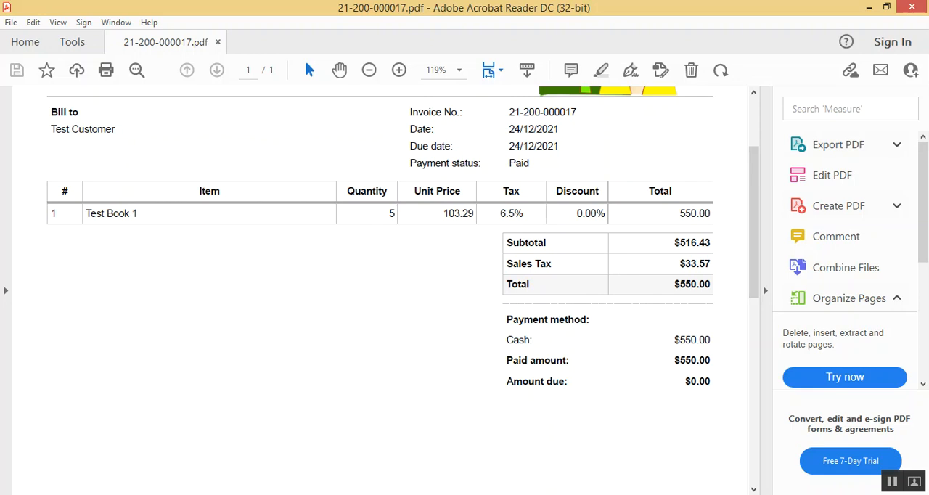
scroll(711, 263, "up", 3)
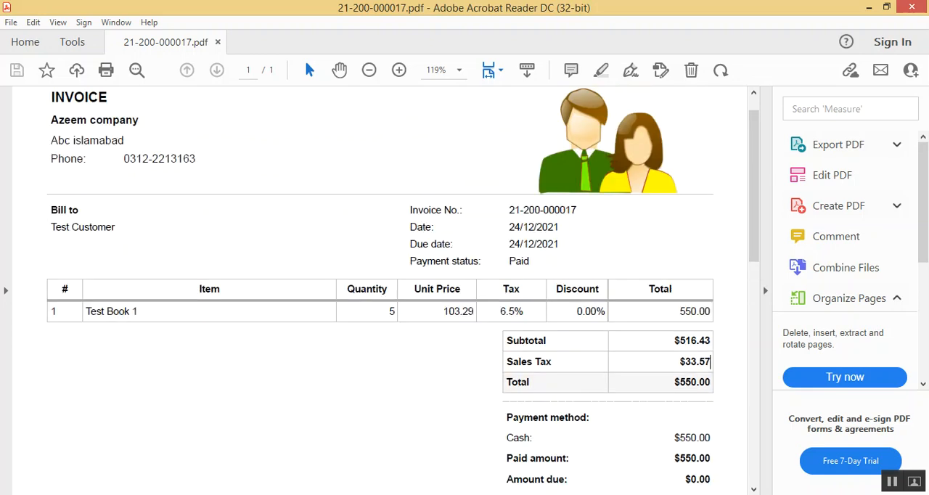
scroll(711, 394, "up", 1)
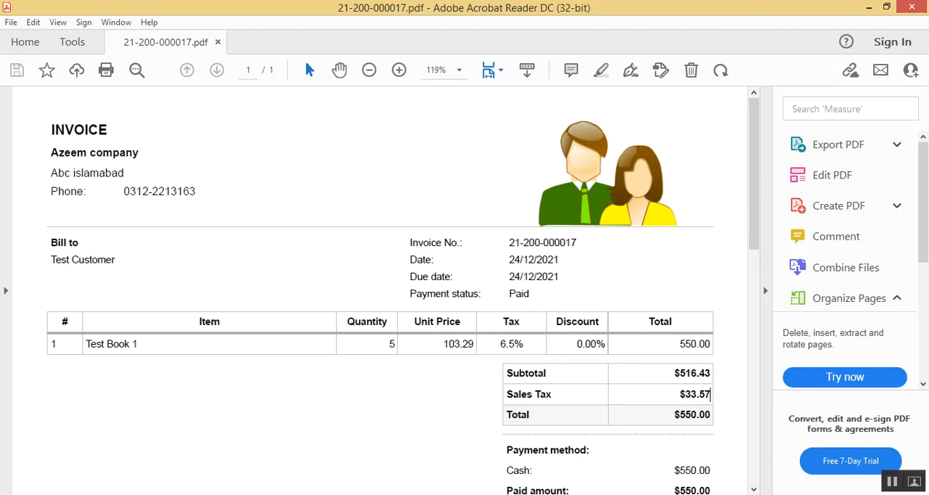
scroll(711, 394, "down", 4)
scroll(711, 394, "up", 2)
scroll(711, 394, "down", 5)
scroll(711, 231, "down", 2)
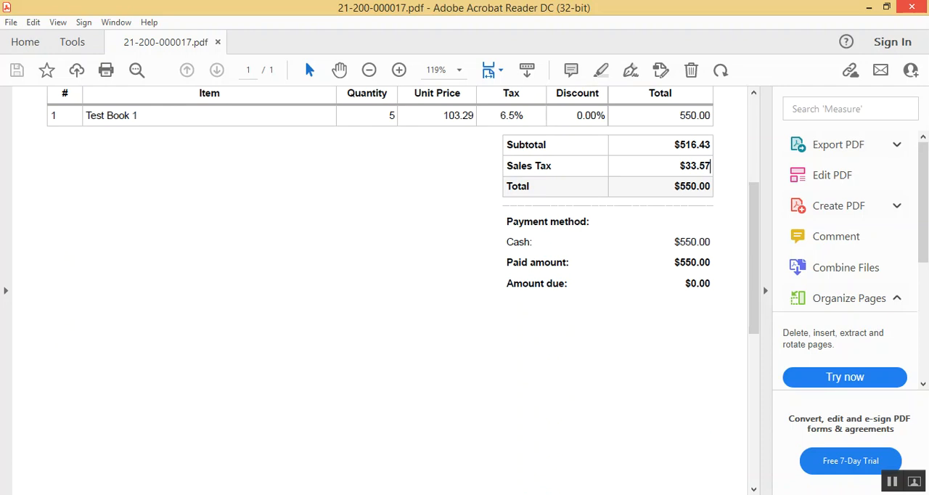
Close the PDF invoice, switch back to Aronium and finish the completed sale without further receipt actions
left_click(912, 7)
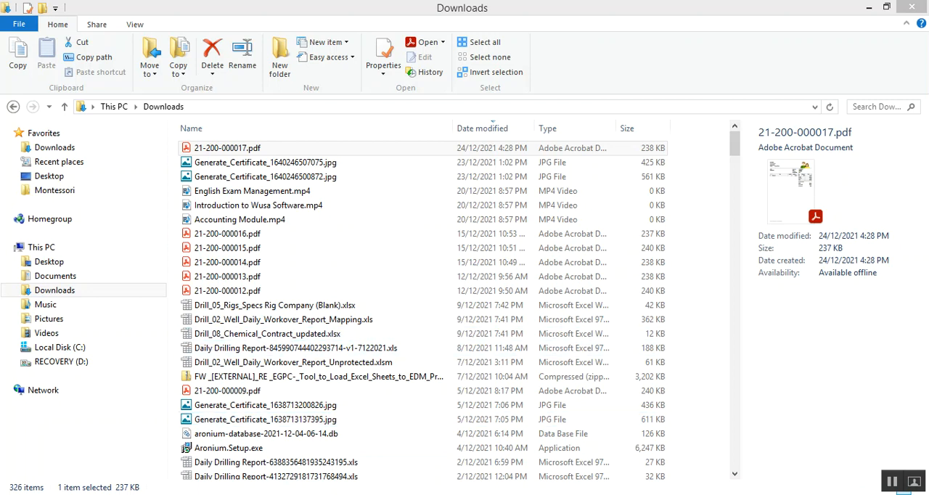
key("alt+Tab")
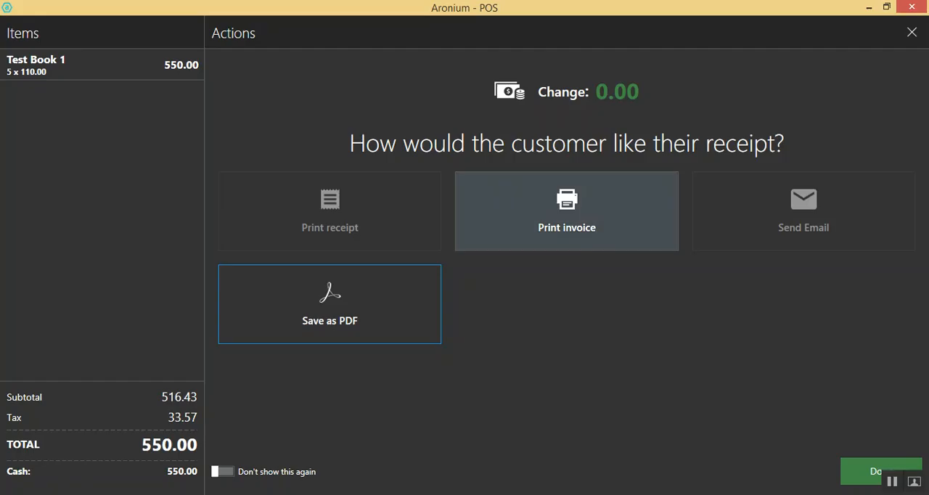
left_click(880, 472)
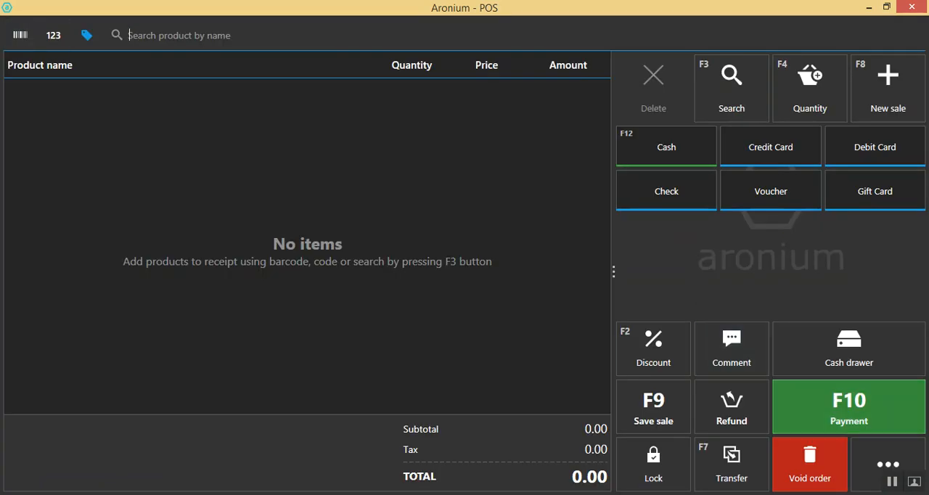
Check today's Test Book 1 sale and its document items in the sales history, and close the history
left_click(888, 465)
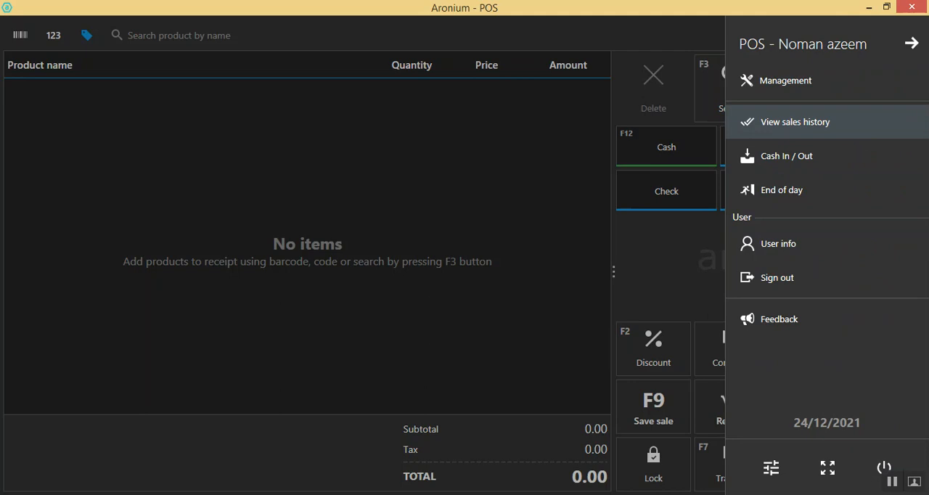
left_click(795, 122)
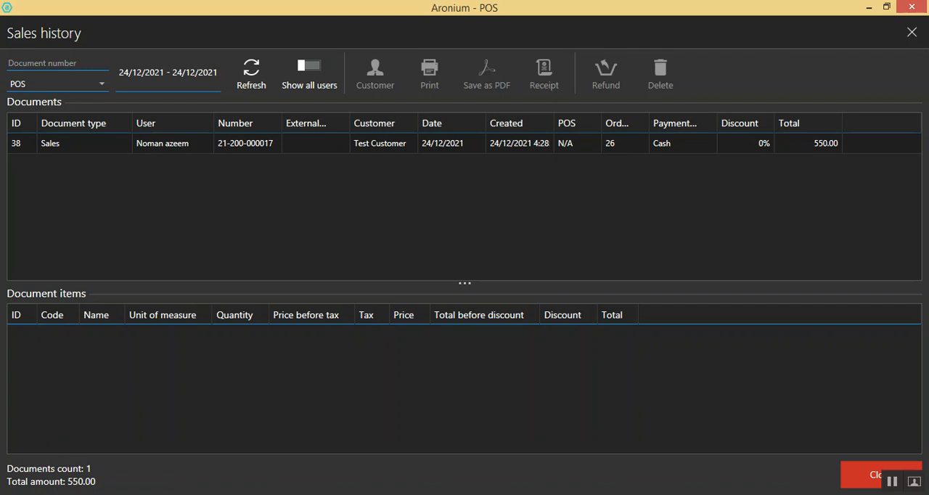
left_click(245, 143)
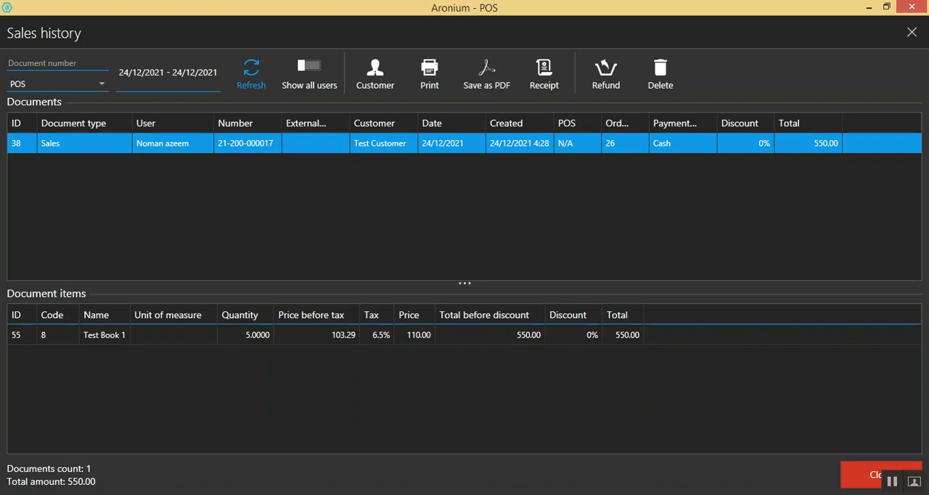
left_click(880, 474)
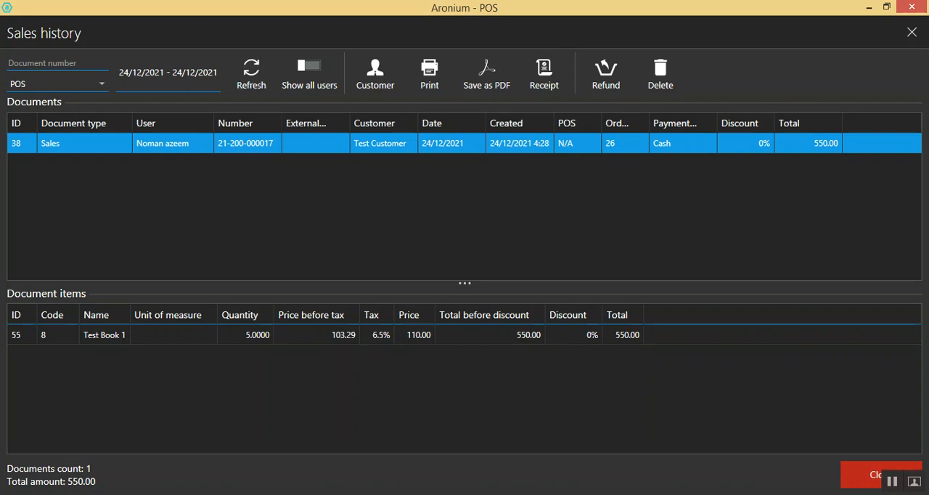
Check the stock quantity and stock history of Test Book 1, and return to a wider stock list
left_click(888, 464)
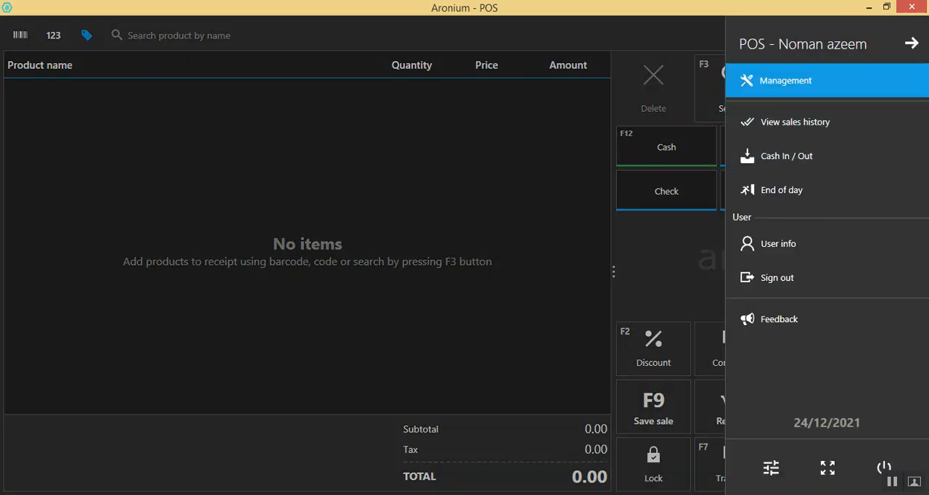
left_click(785, 80)
left_click(43, 140)
left_click(509, 312)
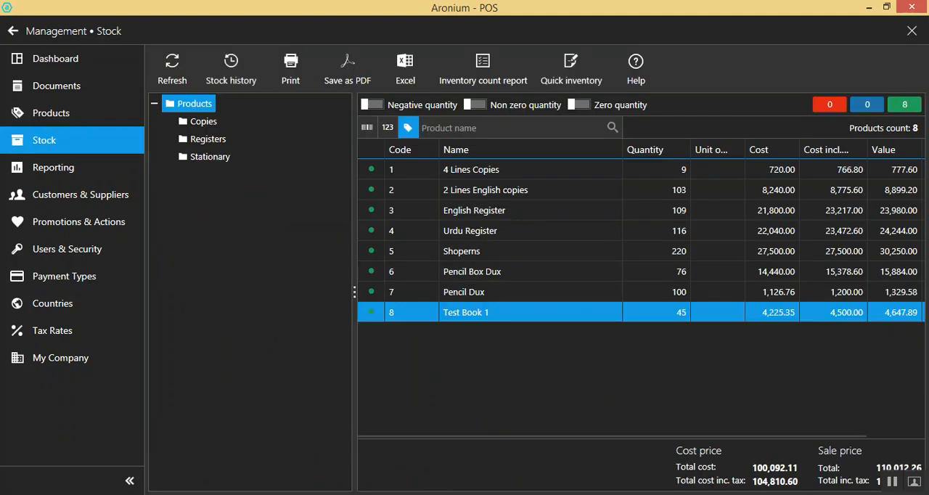
left_click(231, 69)
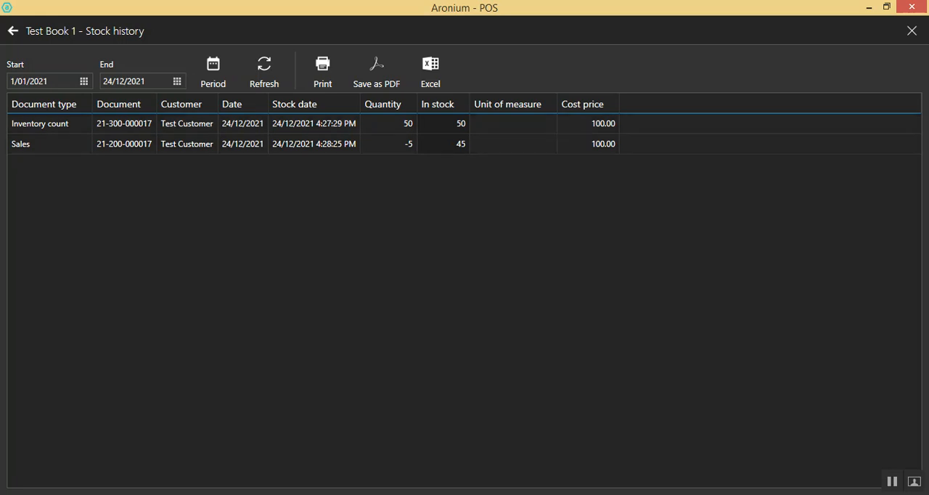
left_click(13, 31)
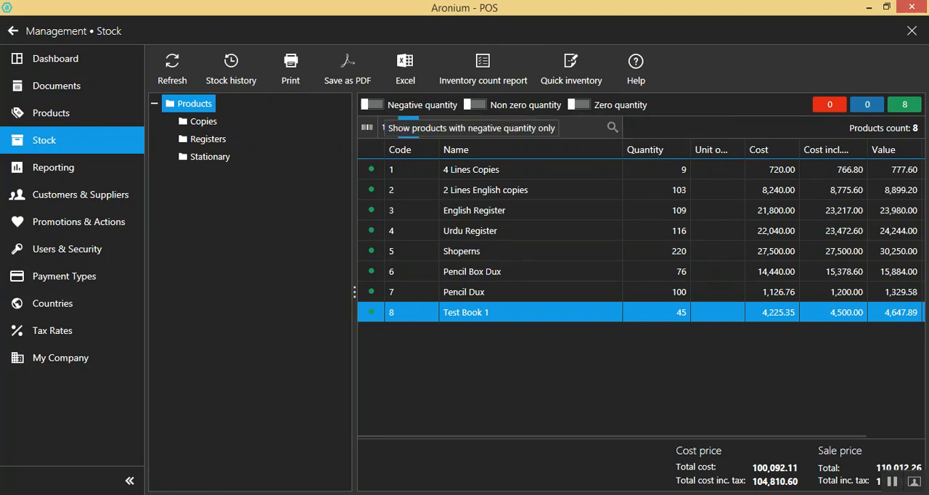
left_click_drag(355, 292, 318, 292)
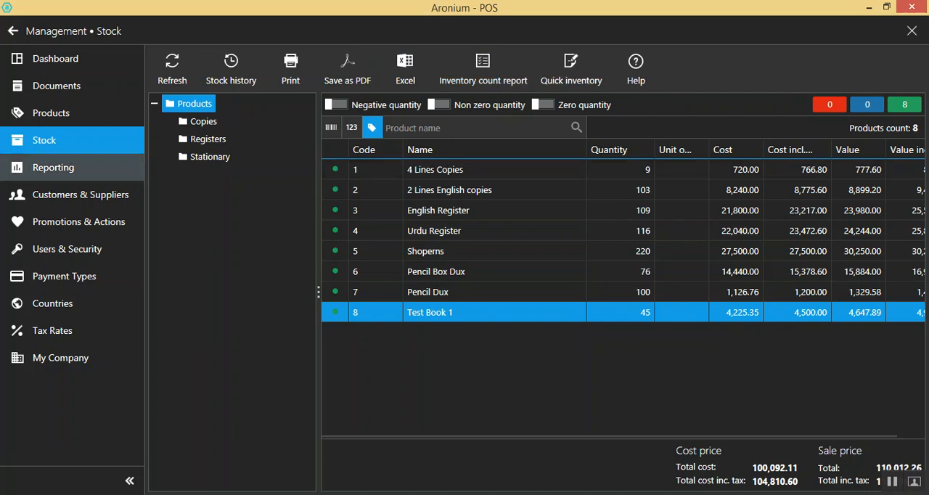
Open the management documents overview and look through the product and customer filter choices
left_click(57, 85)
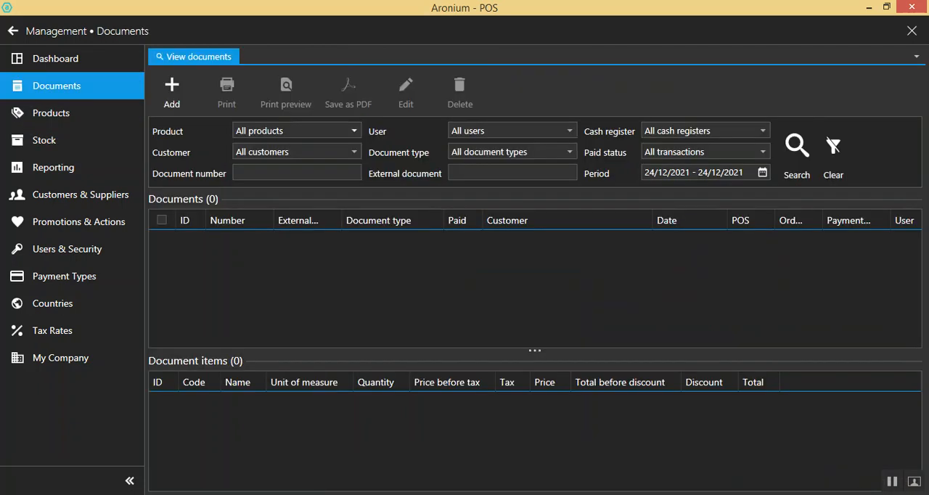
left_click(354, 130)
left_click(354, 131)
left_click(353, 152)
left_click(353, 152)
Start adding a document and examine the document types under Expenses, Sales, Inventory and Loss
left_click(172, 90)
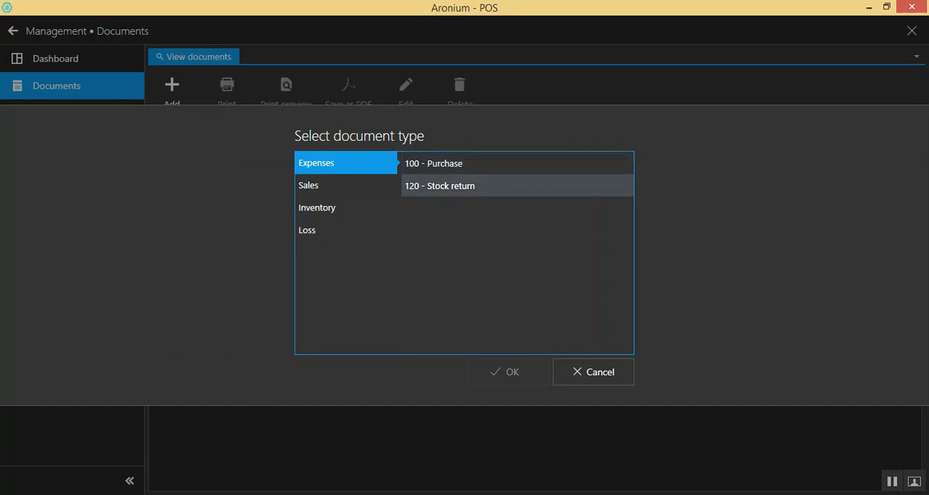
left_click(341, 186)
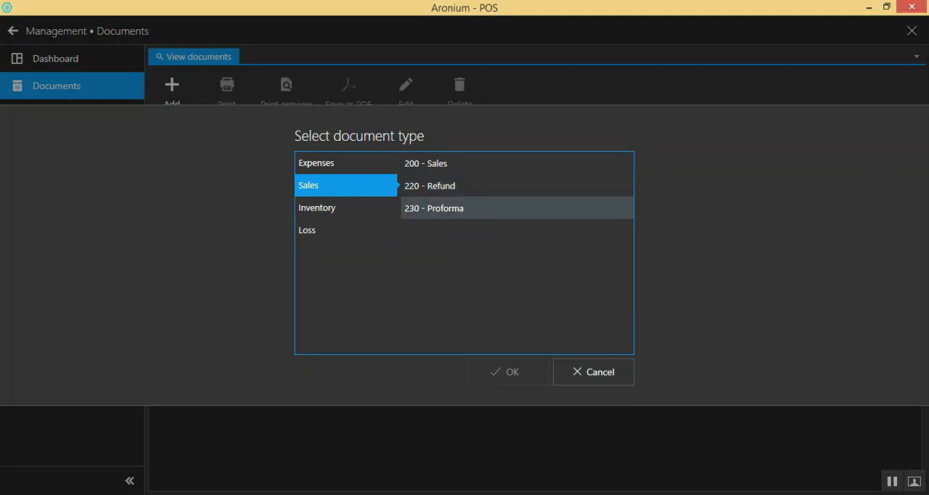
left_click(341, 208)
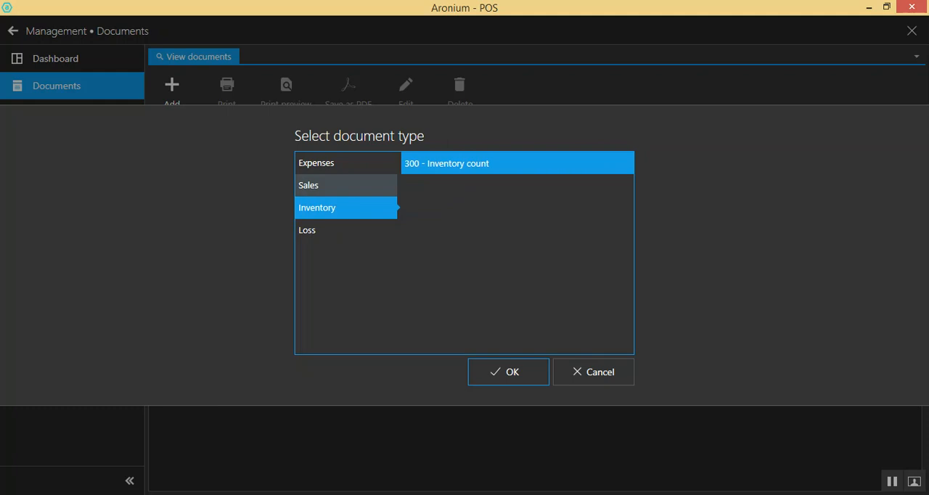
left_click(346, 231)
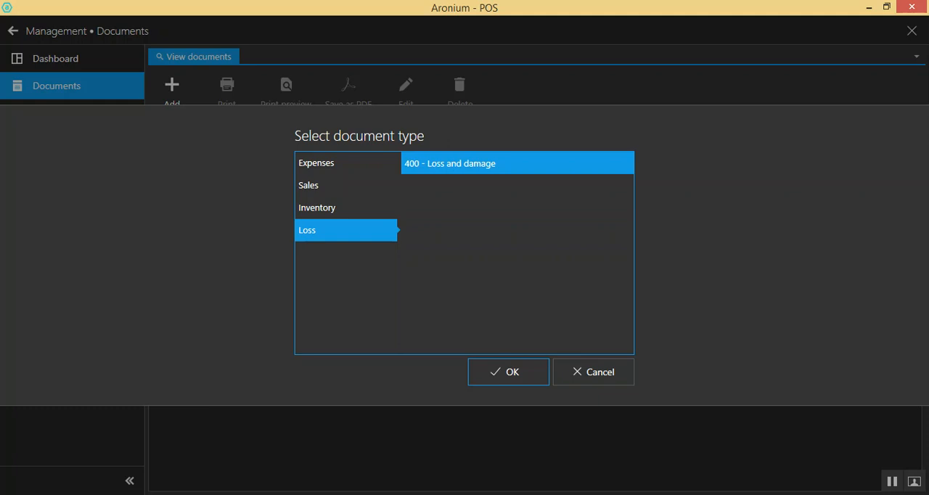
left_click(346, 207)
left_click(346, 230)
left_click(345, 185)
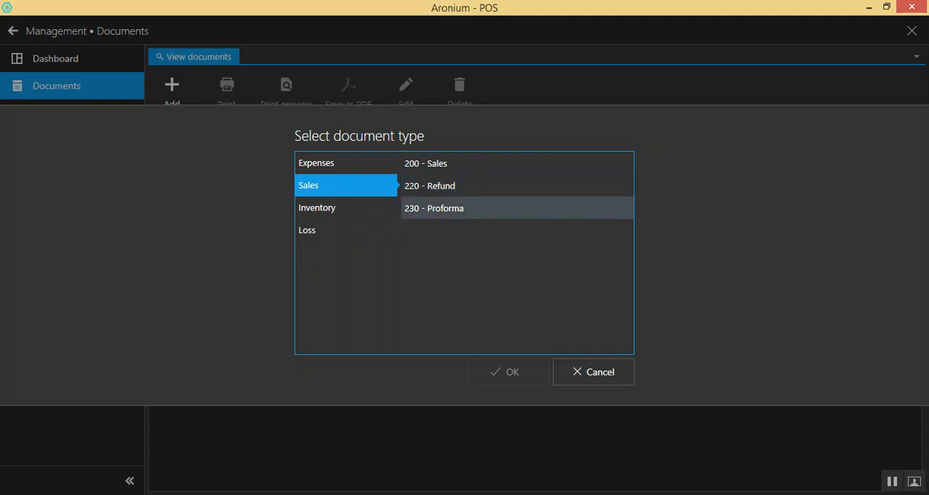
left_click(346, 164)
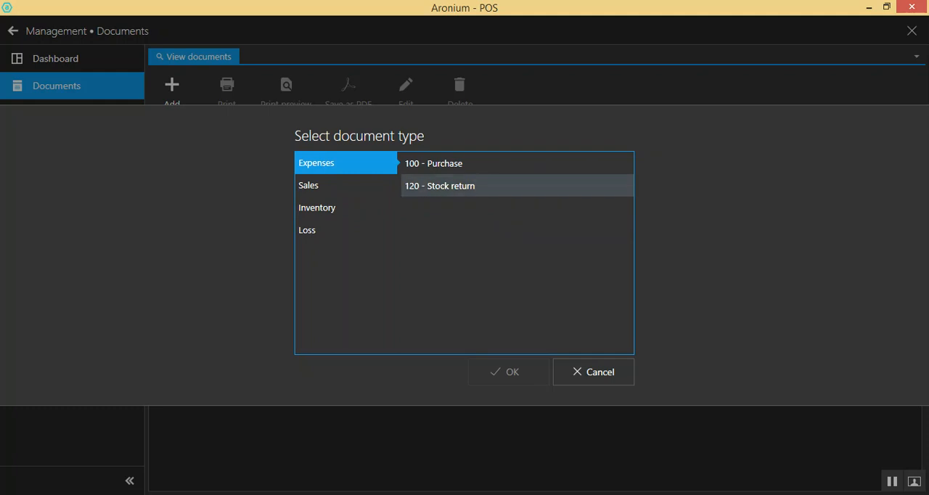
left_click(346, 186)
left_click(346, 164)
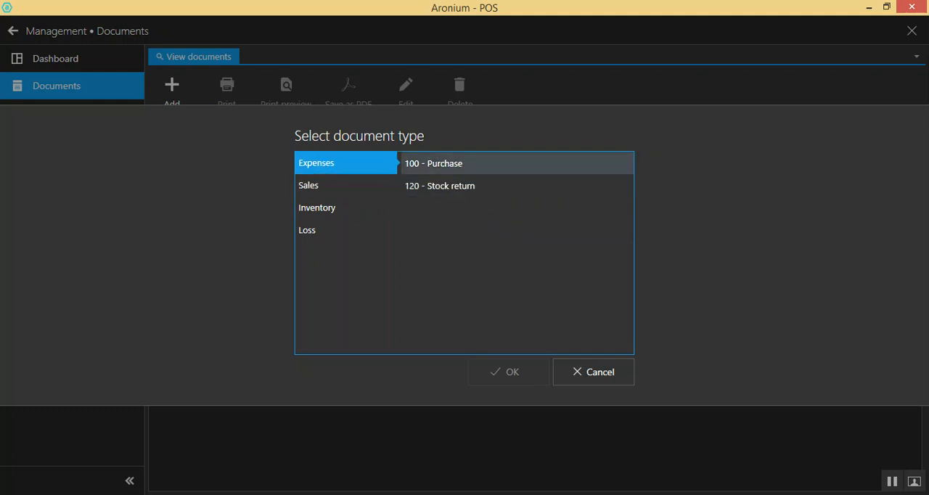
Create a 100 - Purchase document with Test Customer as the vendor
left_click(517, 163)
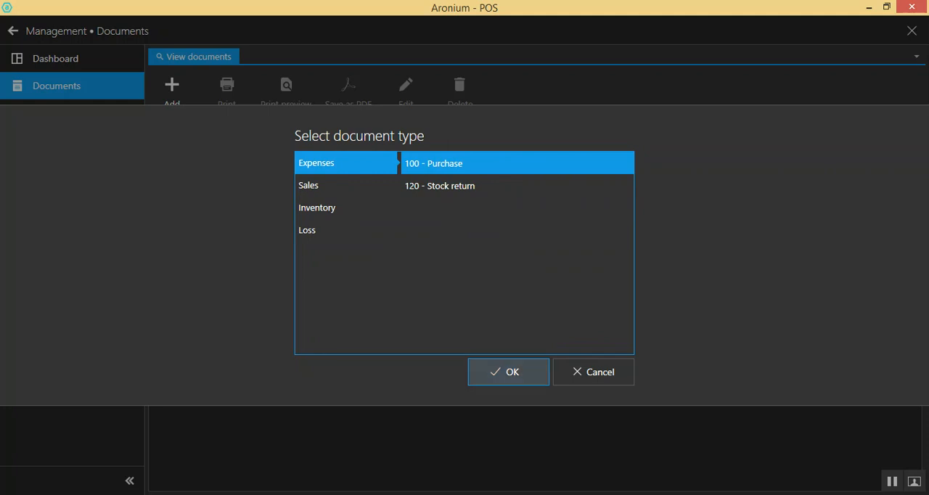
left_click(508, 372)
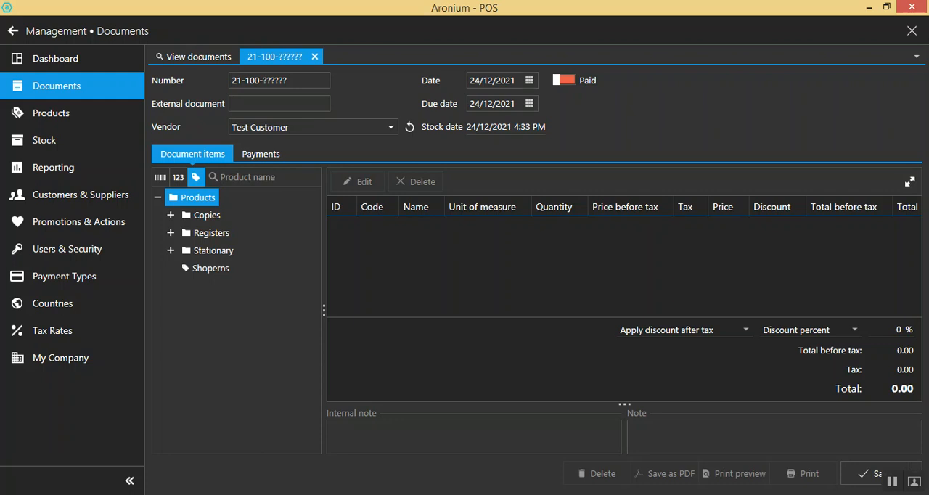
left_click(391, 127)
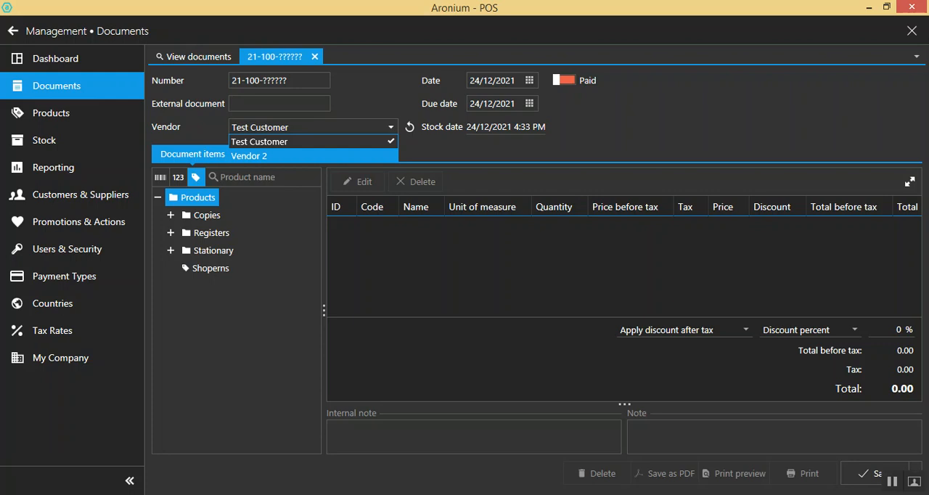
left_click(260, 141)
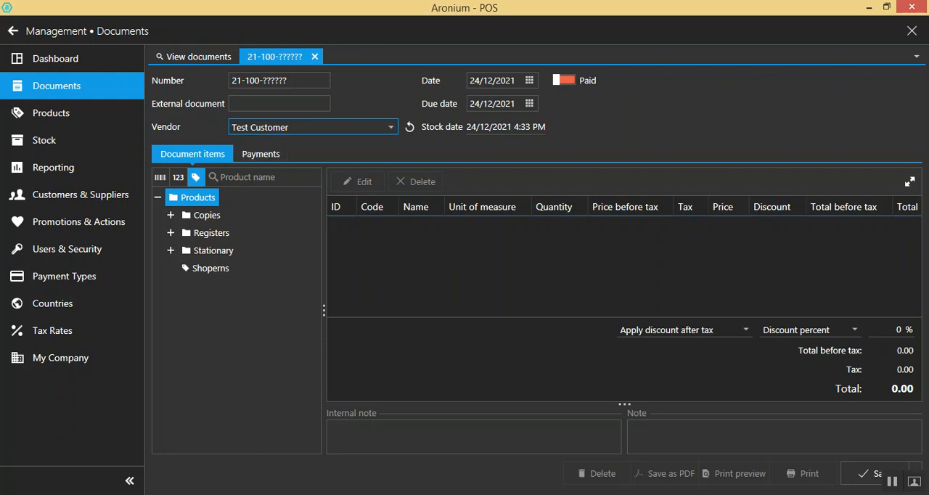
Add Test Book 1 from the Registers group to the purchase document with a quantity of 40
left_click(170, 215)
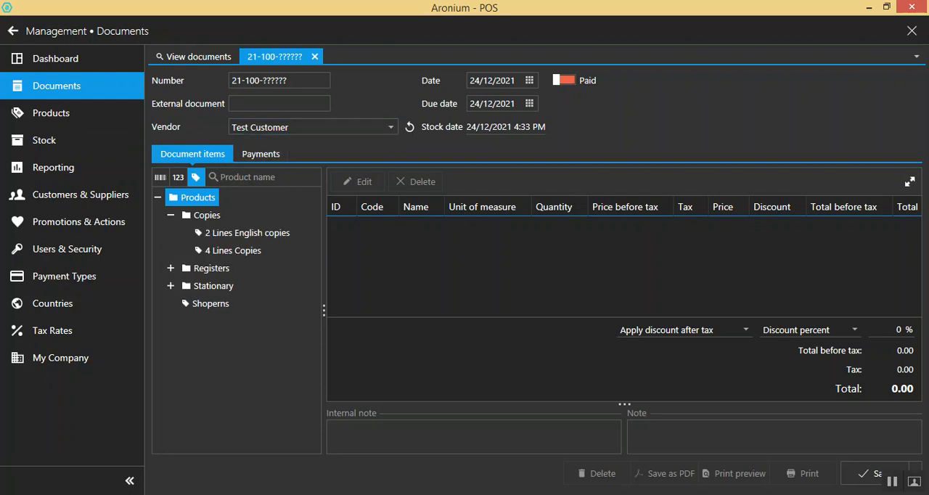
left_click(247, 233)
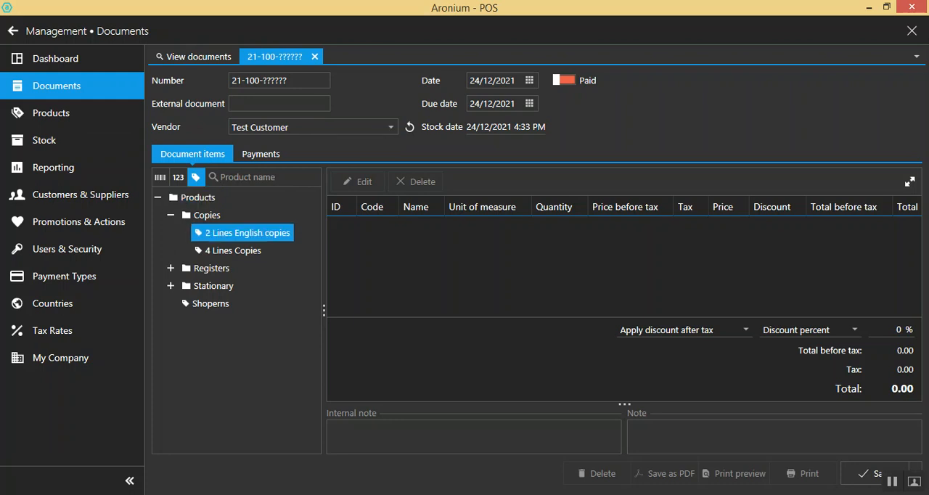
double_click(212, 268)
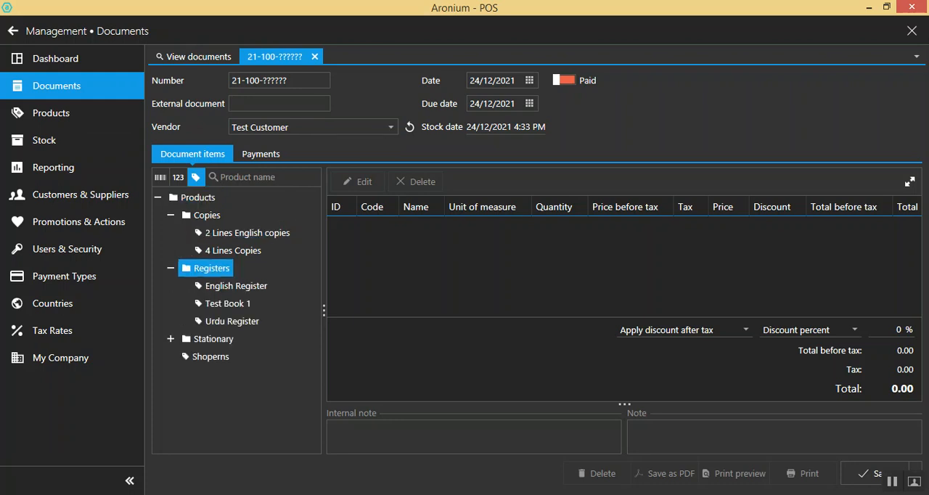
double_click(227, 304)
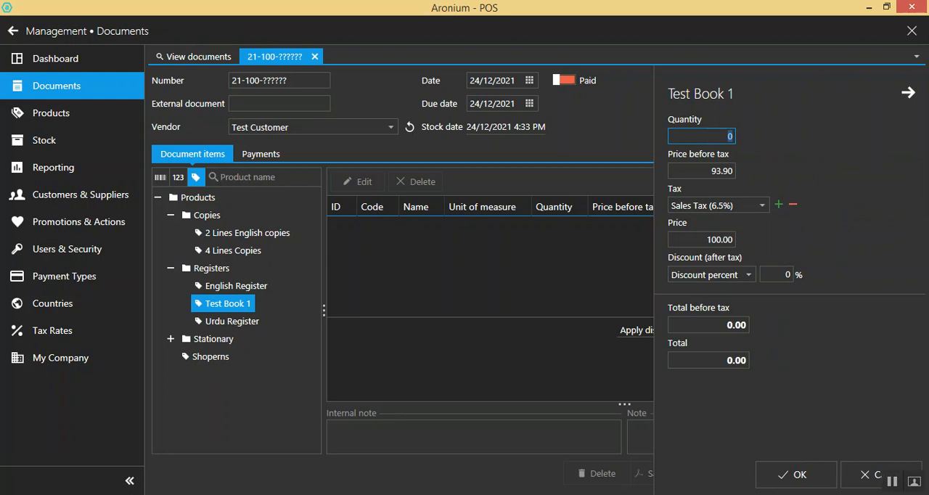
type("40")
left_click(796, 474)
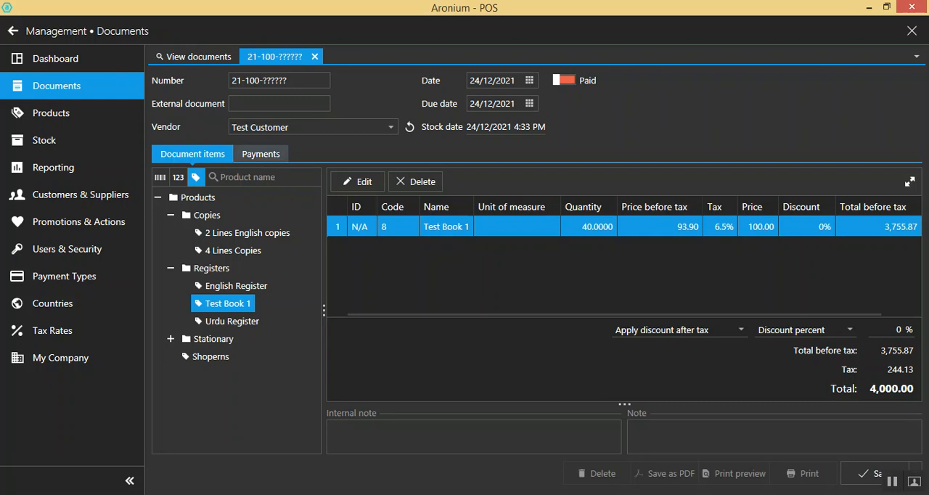
left_click(261, 154)
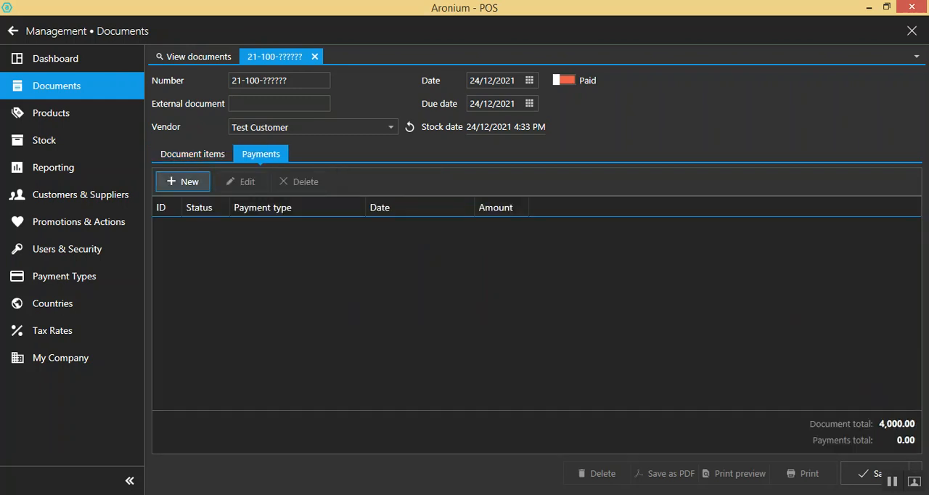
left_click(183, 182)
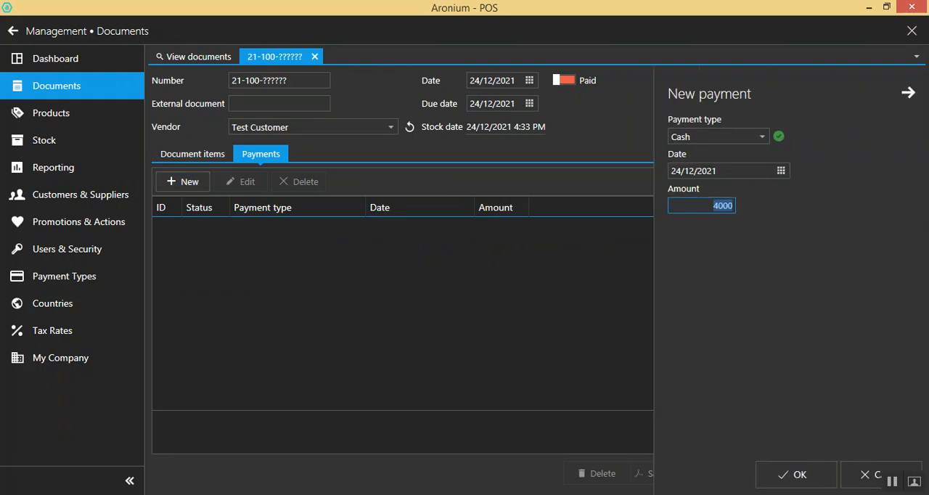
left_click(761, 137)
left_click(700, 151)
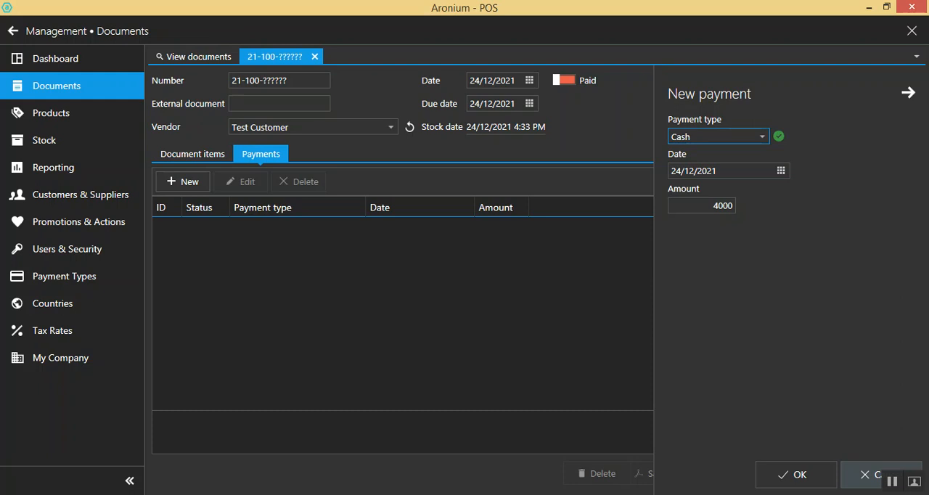
left_click(869, 475)
Return to the document items and save the purchase document
left_click(192, 154)
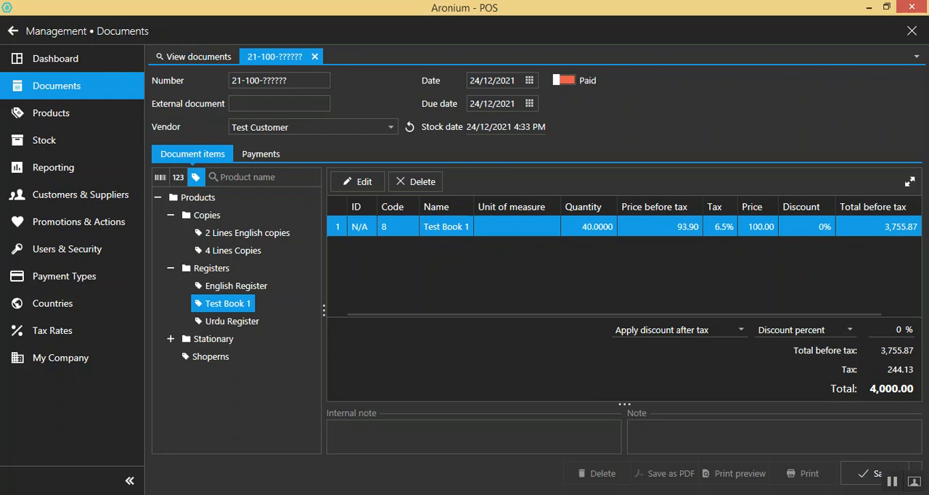
left_click(871, 474)
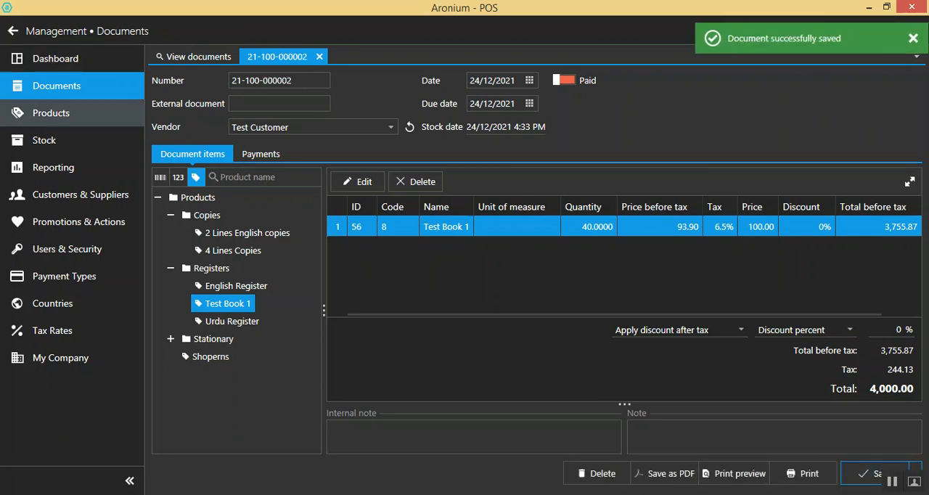
Review the stock history of Test Book 1, refreshing its entries, and return to the stock list
left_click(43, 141)
double_click(442, 313)
left_click(264, 72)
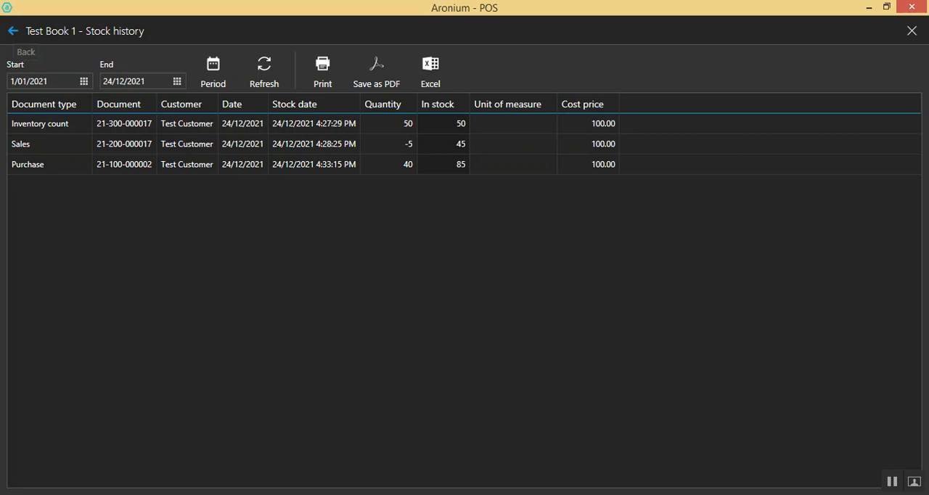
left_click(12, 30)
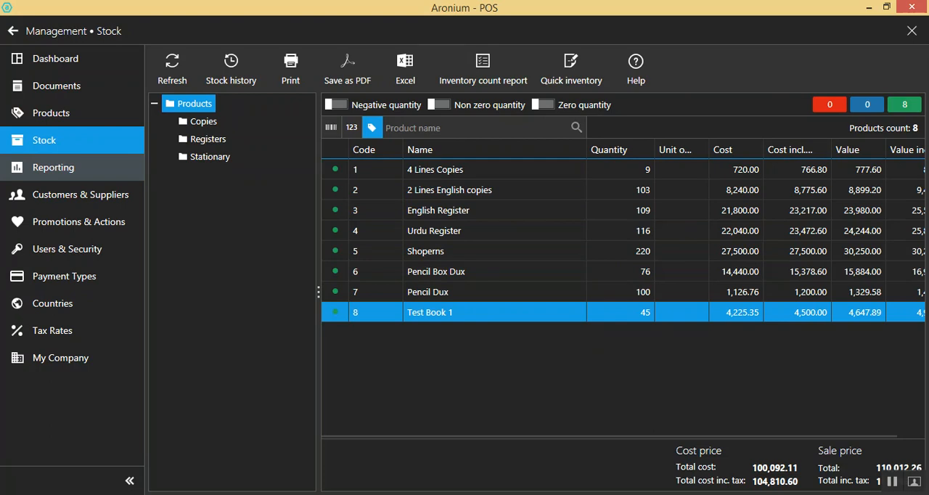
View the purchase report by product for all suppliers and users, and close it
left_click(53, 167)
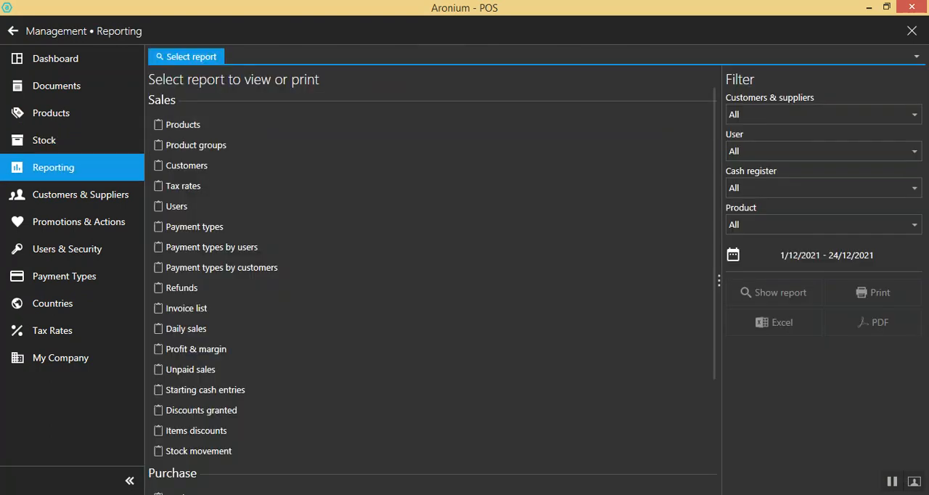
scroll(290, 215, "down", 1)
scroll(290, 217, "down", 4)
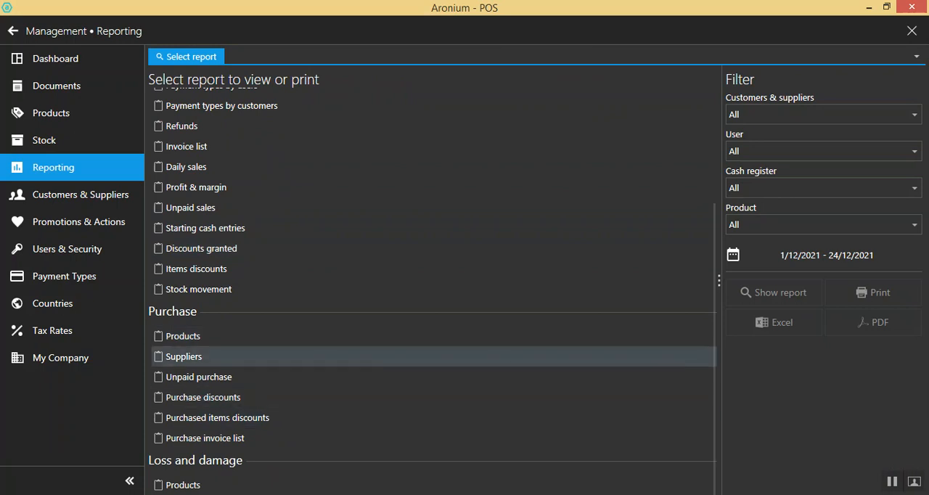
left_click(290, 335)
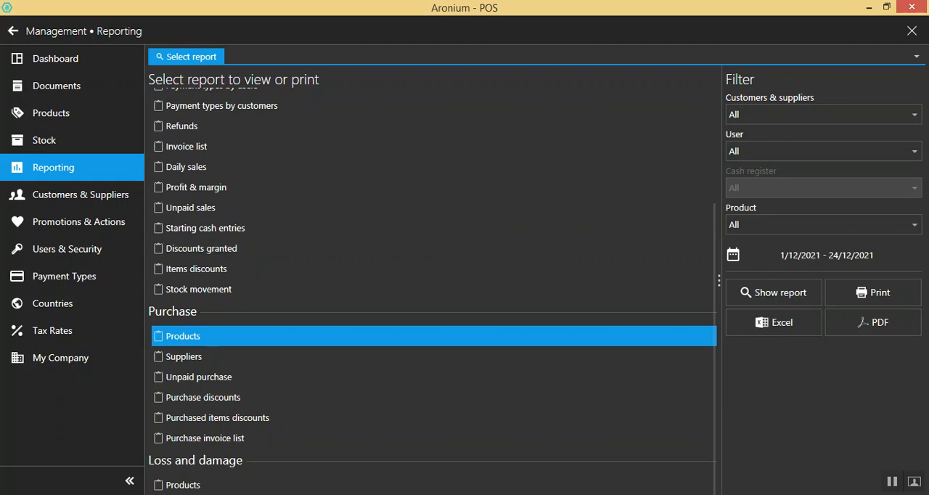
double_click(291, 336)
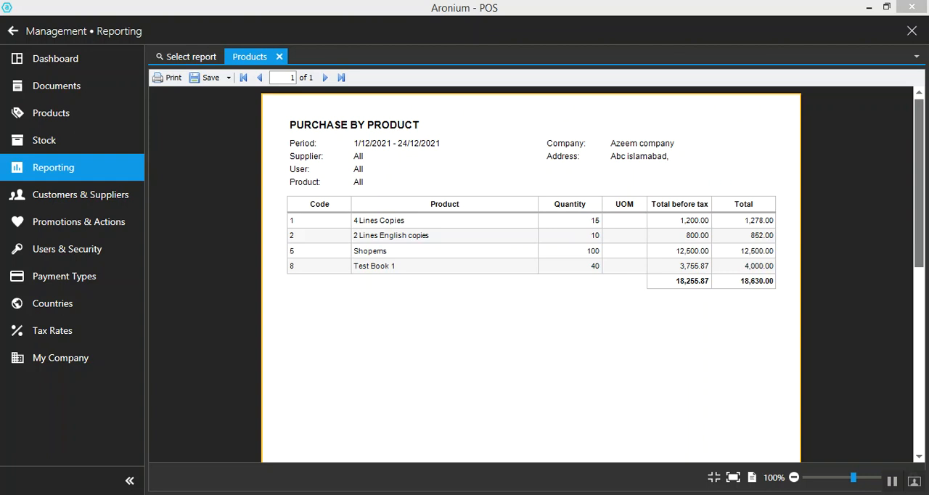
left_click(279, 56)
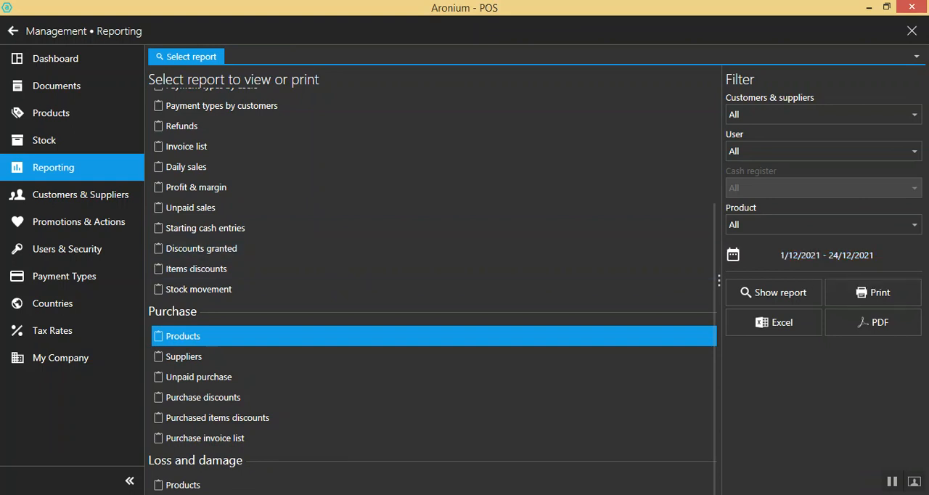
View the sales report by product for all customers and users, and close it
scroll(363, 240, "up", 5)
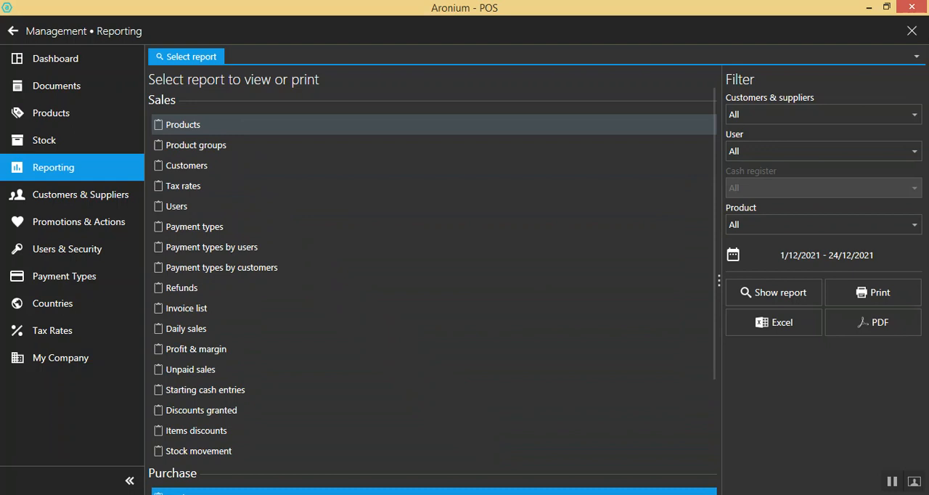
left_click(183, 125)
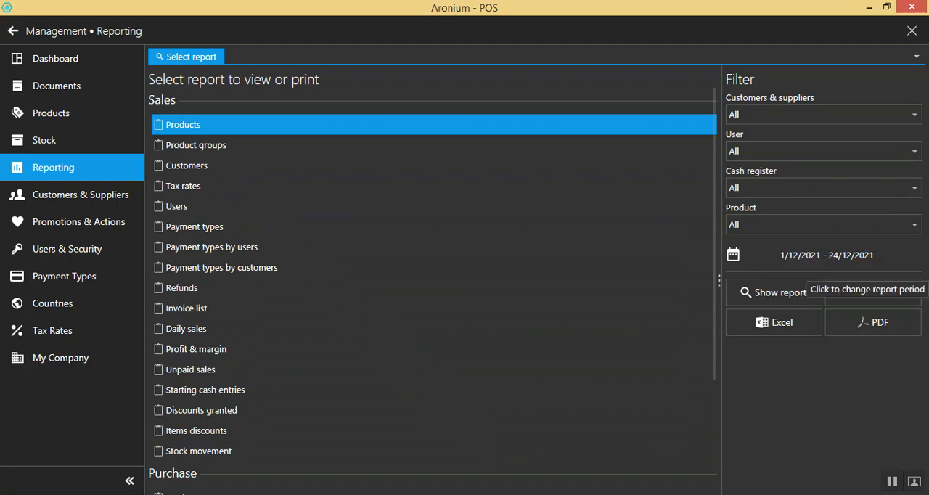
left_click(774, 292)
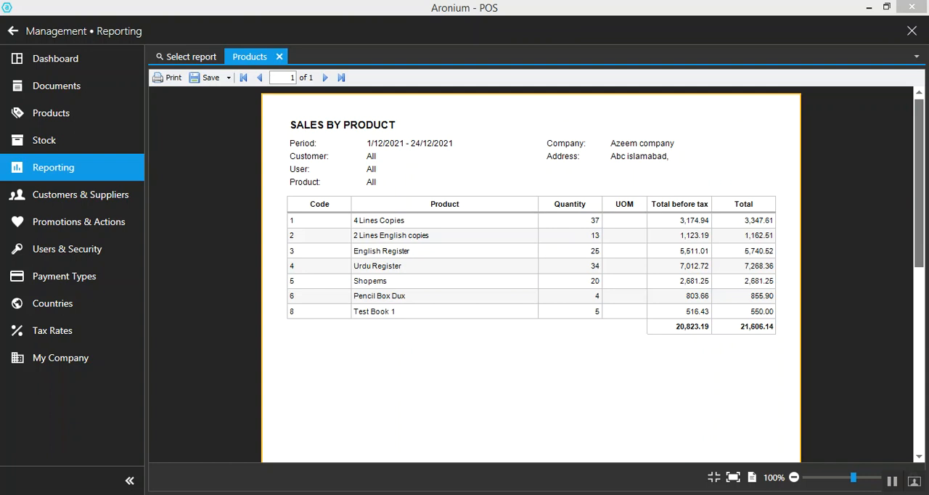
left_click(278, 56)
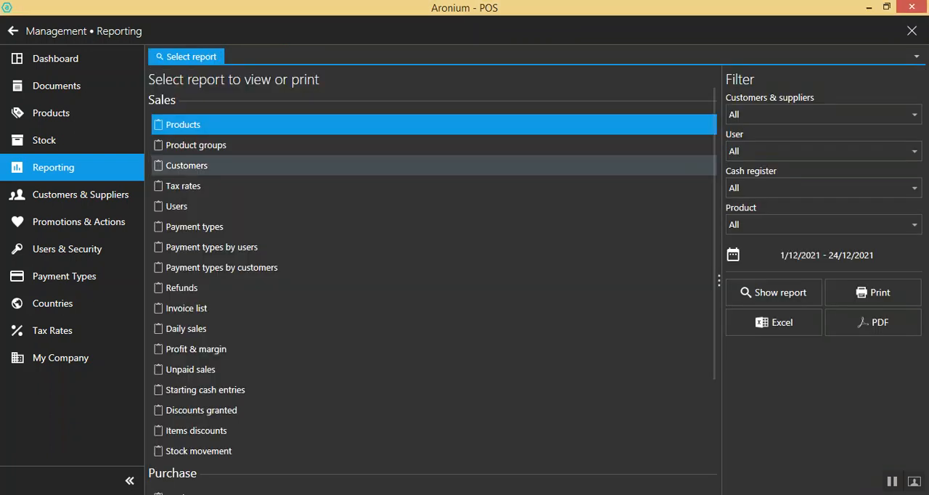
Look through the remaining report types and check the Vendor 2 entry among the customers and suppliers
scroll(433, 275, "down", 1)
scroll(433, 287, "down", 4)
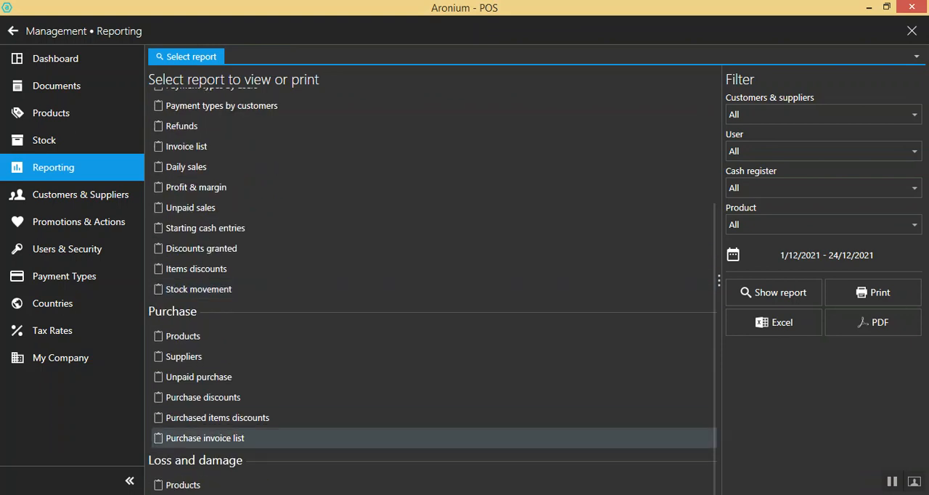
scroll(363, 298, "up", 3)
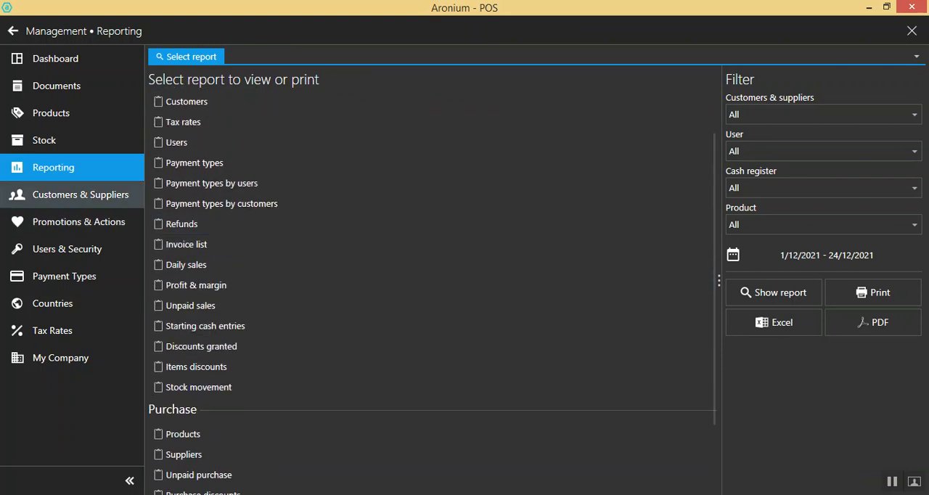
left_click(79, 195)
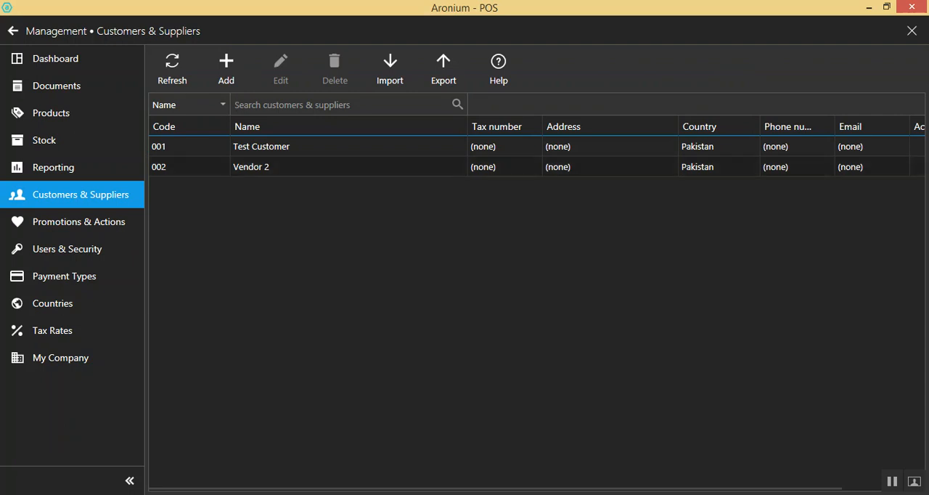
left_click(290, 167)
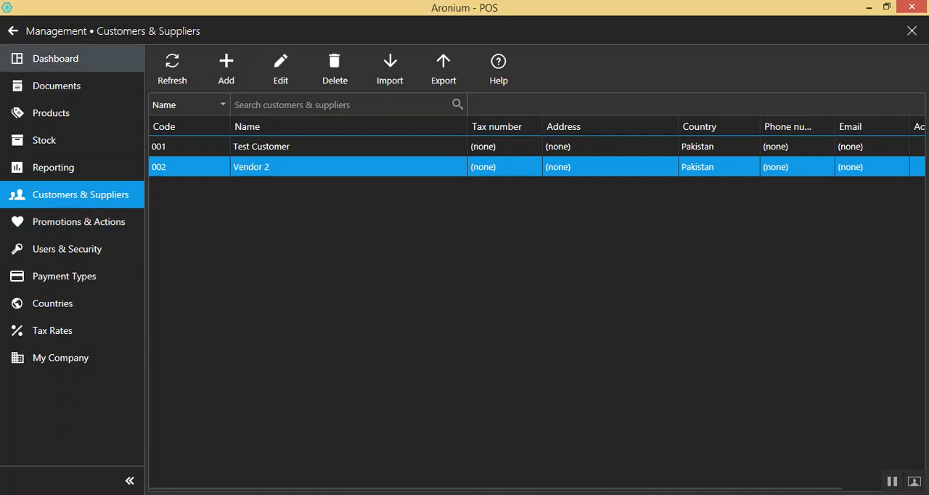
Return to the sales screen and add Test Book 1 and English Register to the sale
left_click(12, 30)
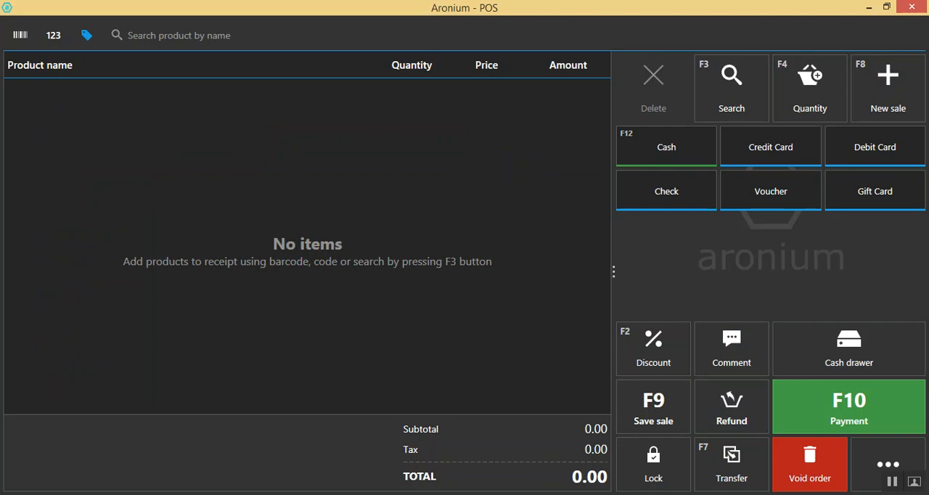
type("te")
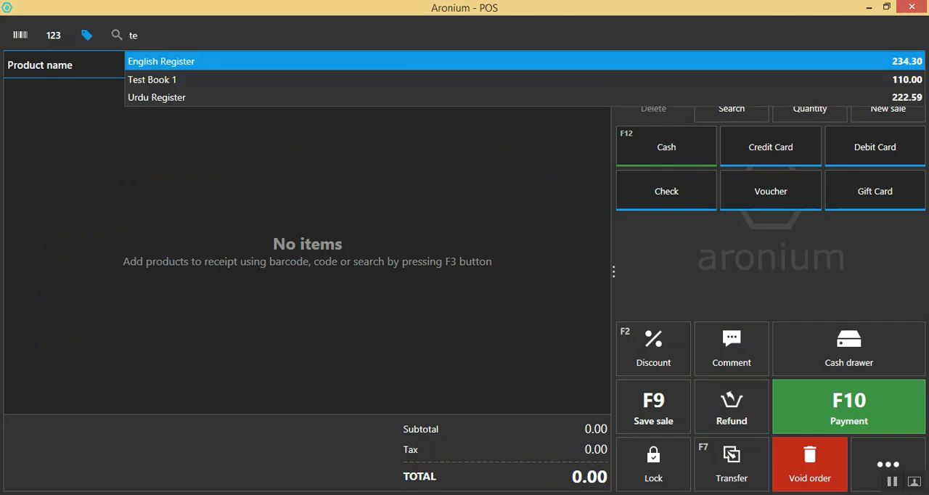
key("Down")
key("Return")
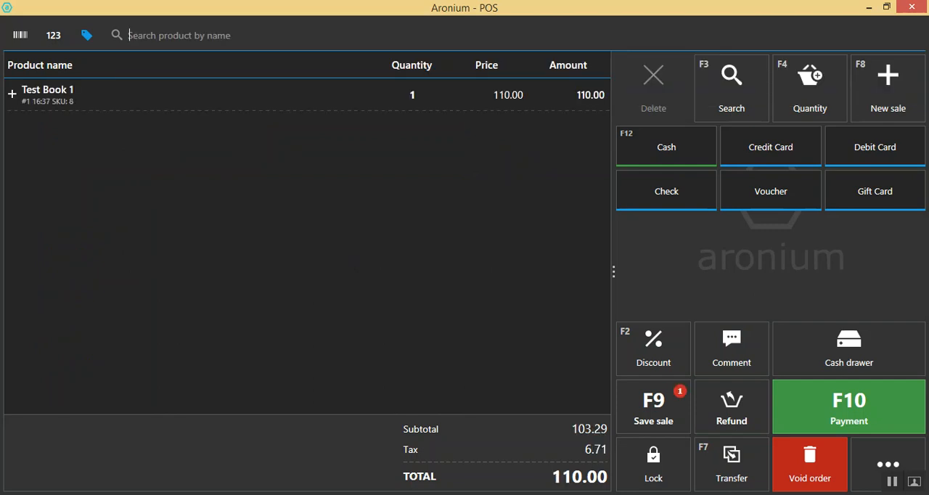
type("t")
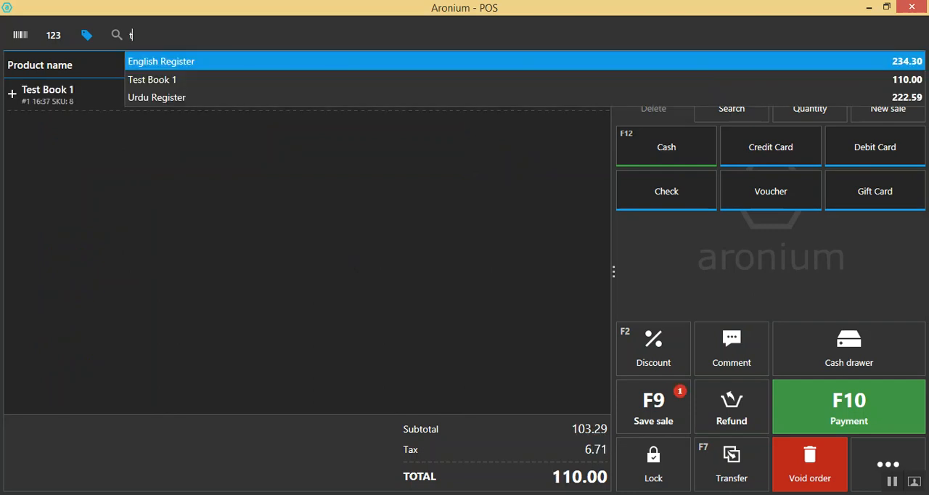
key("Return")
Set the quantity of Test Book 1 in the sale to 2
key("Up")
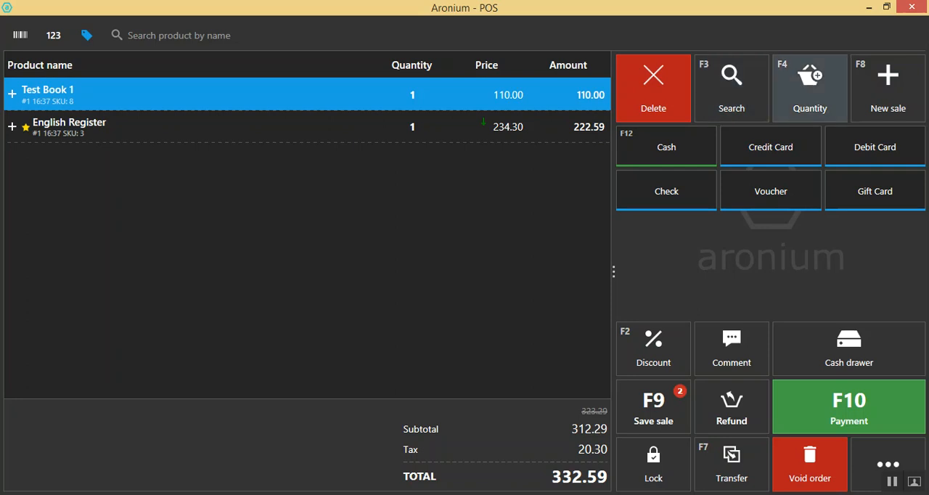
left_click(809, 87)
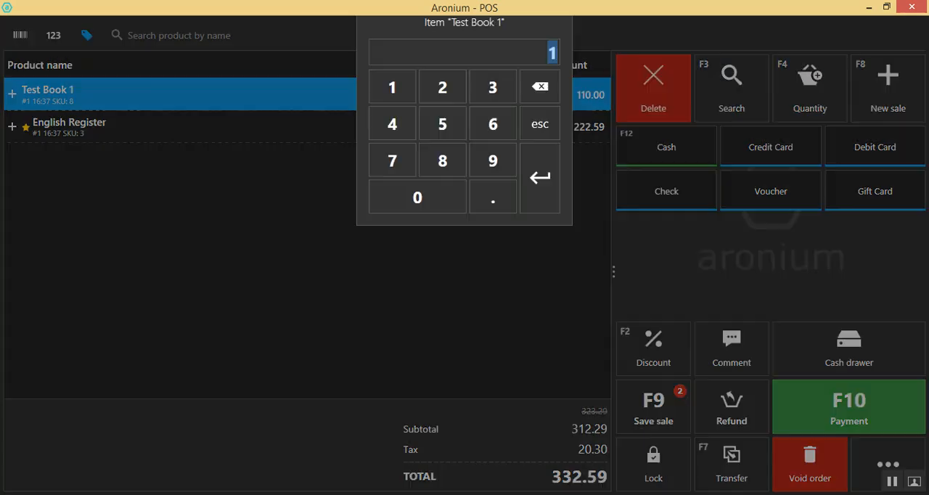
left_click(442, 121)
left_click(540, 211)
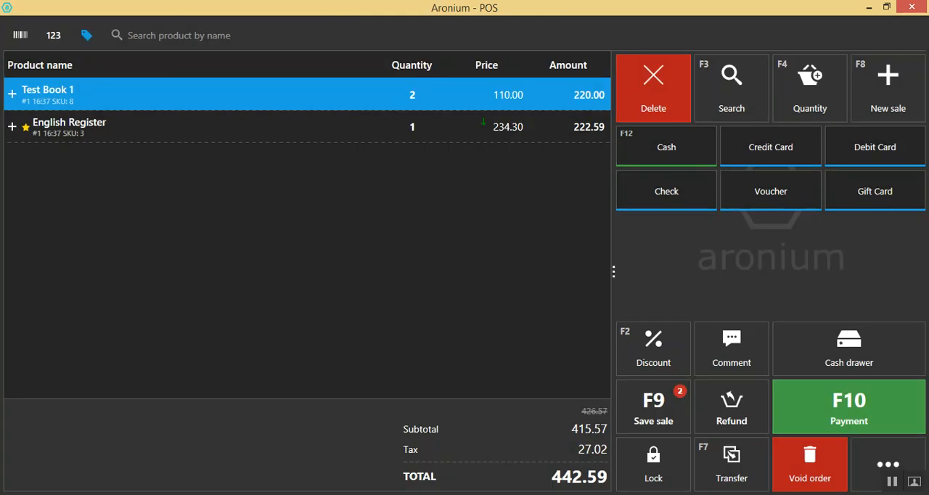
Examine the cart discount and item discount options for English Register, including the percent and fixed-amount modes
left_click(515, 127)
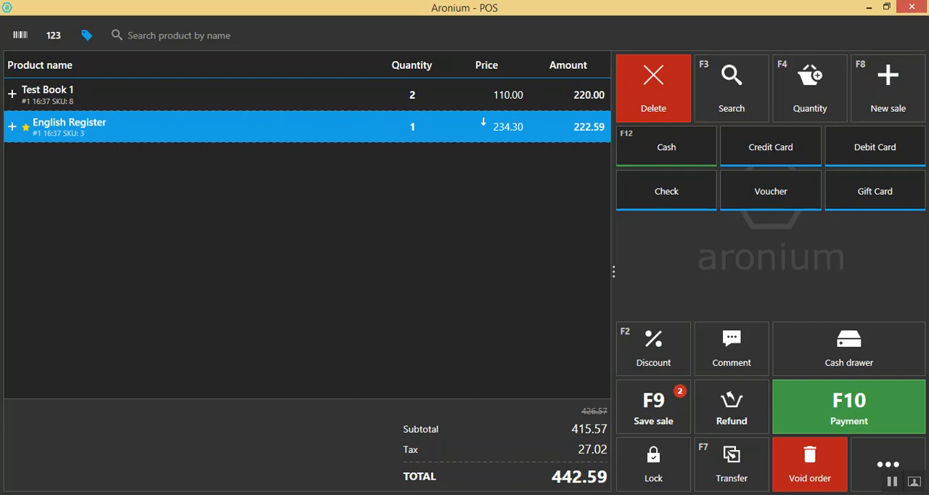
left_click(653, 349)
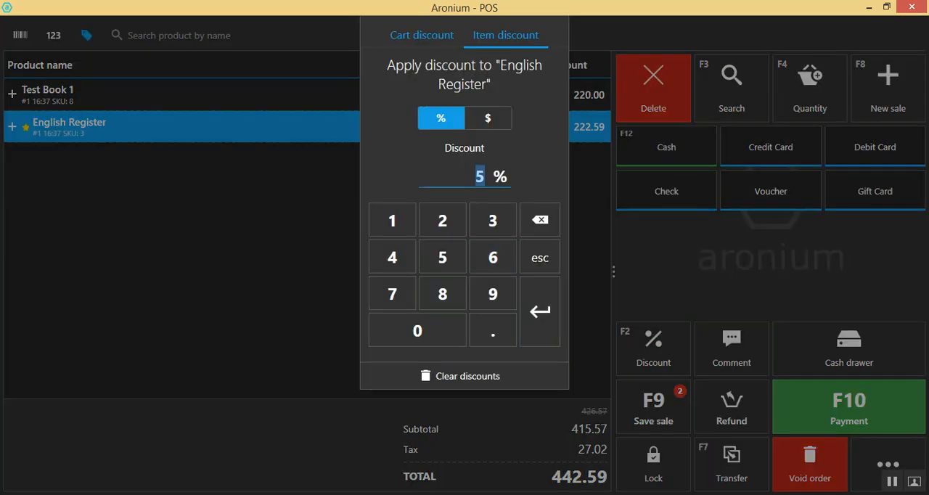
left_click(422, 35)
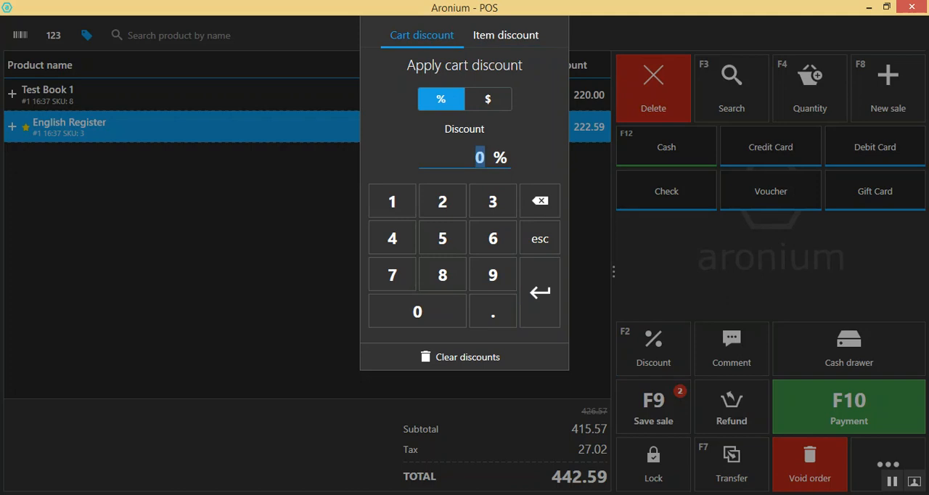
left_click(505, 34)
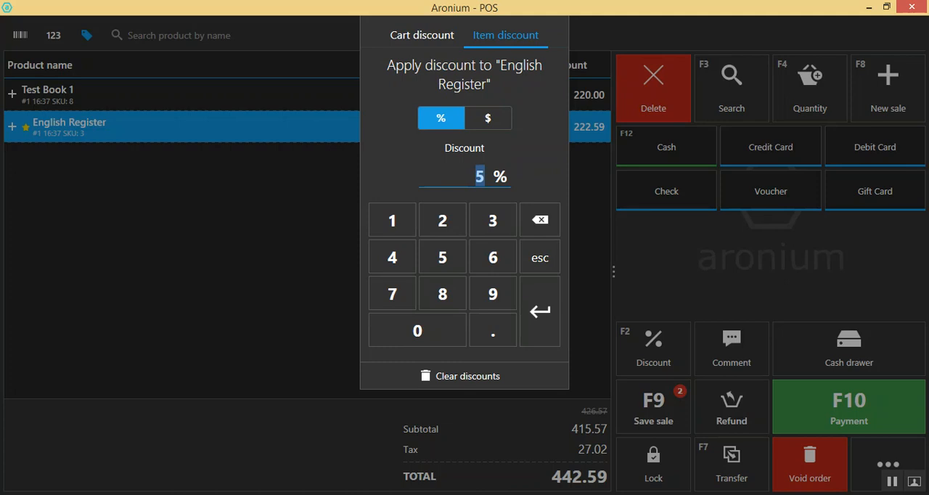
left_click(488, 118)
left_click(440, 117)
Apply a 5% discount to the whole cart and recheck the item discount of English Register
left_click(422, 35)
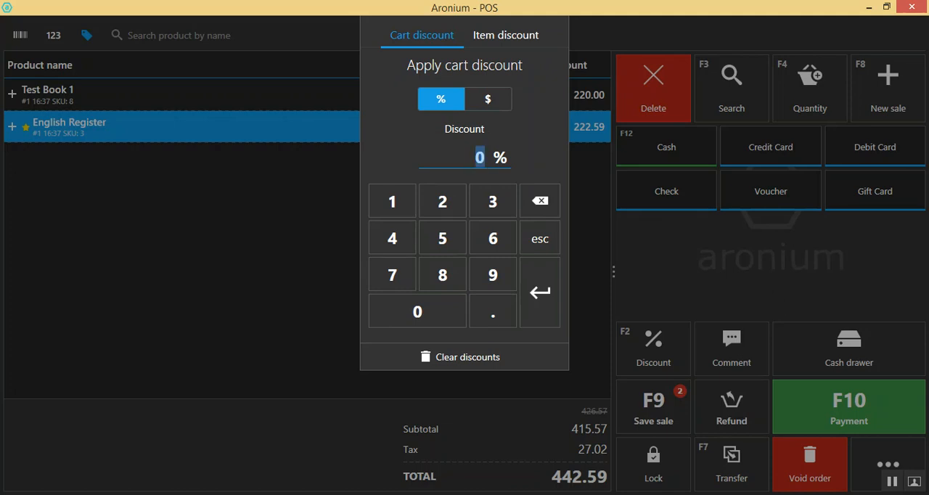
type("5")
left_click(540, 292)
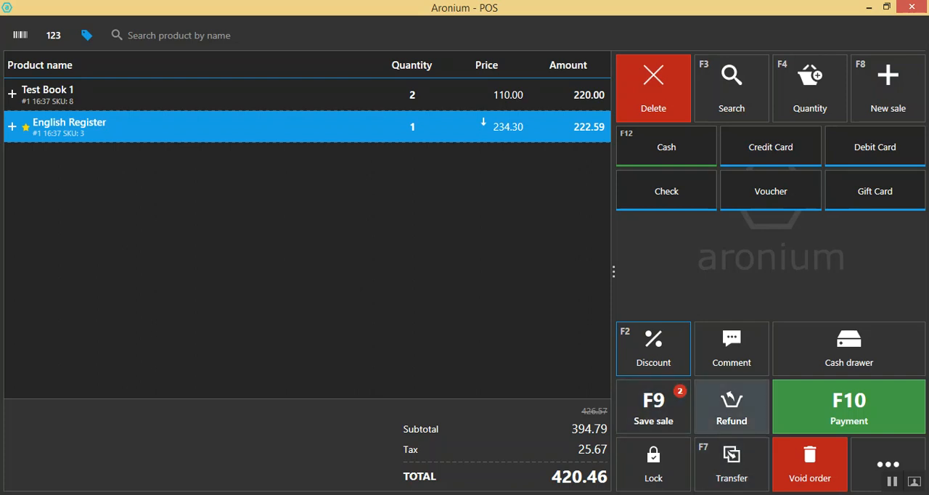
left_click(653, 348)
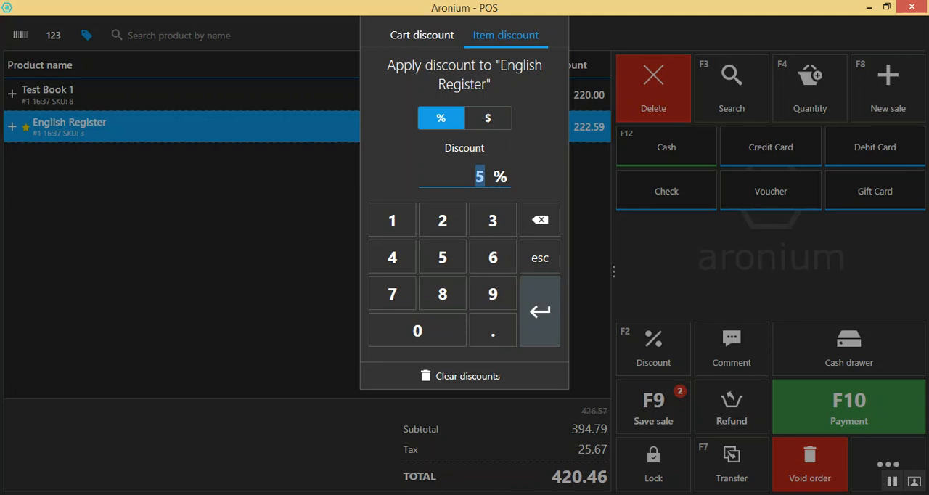
left_click(589, 333)
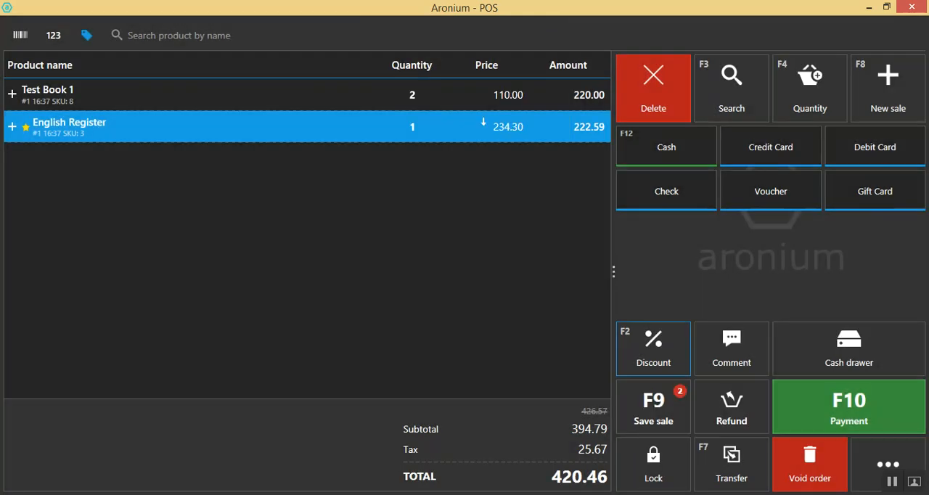
Take payment for the sale in cash, save the invoice as 21-200-000018.pdf in Downloads and finish the sale
key("F10")
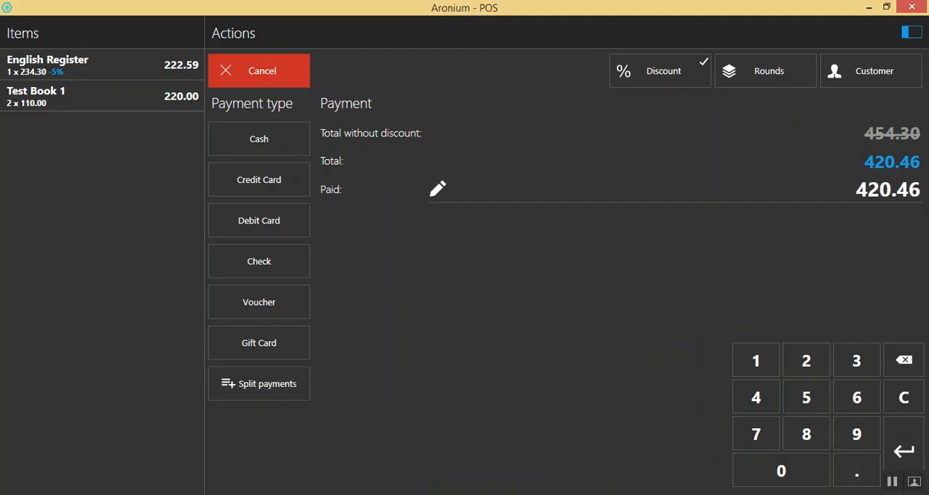
left_click(260, 139)
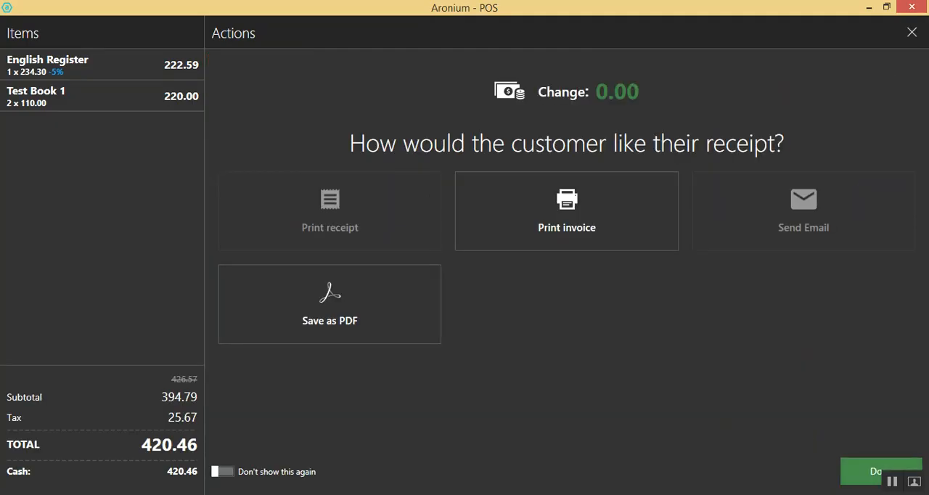
left_click(329, 303)
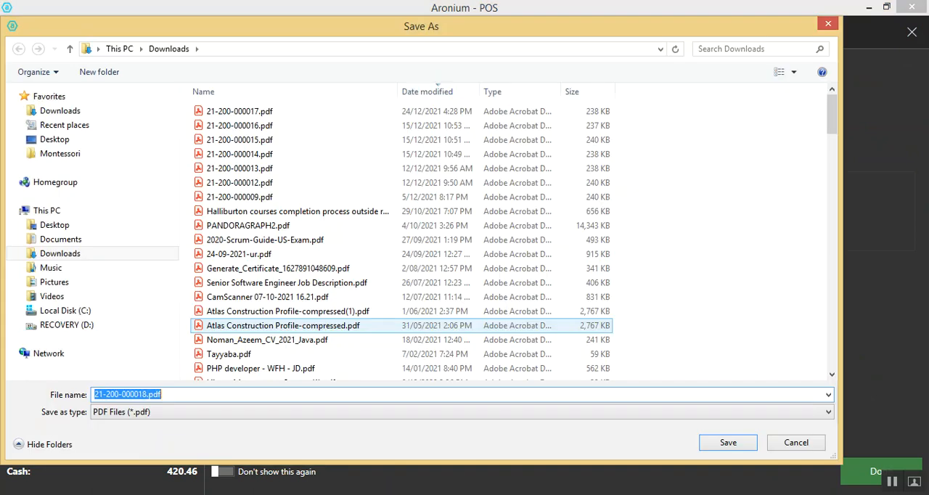
key("Return")
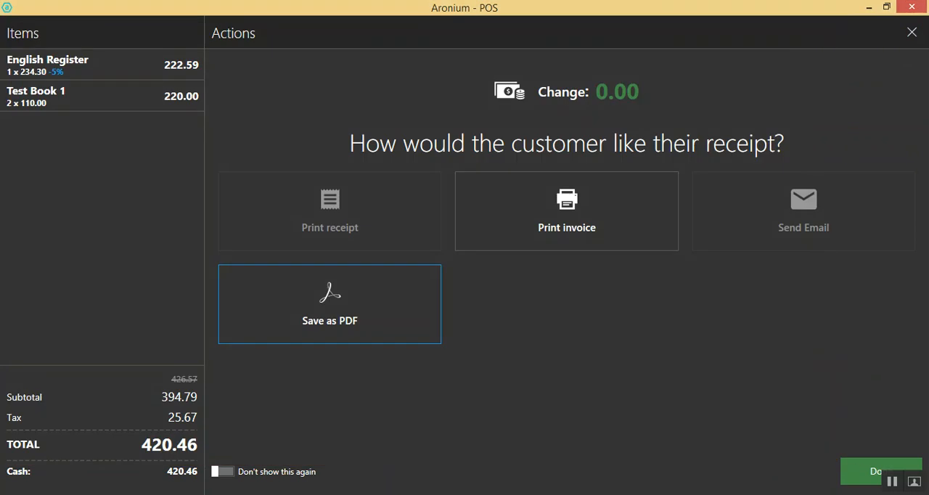
left_click(881, 471)
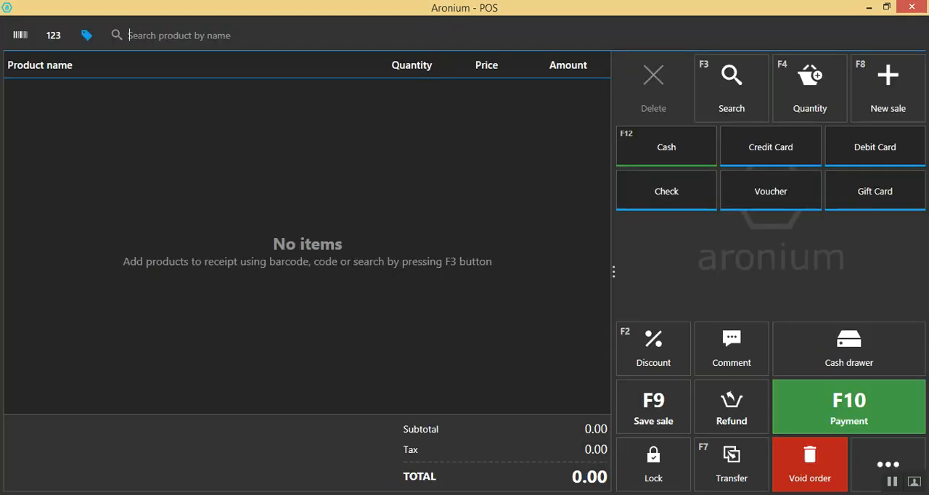
Switch to the Downloads folder in File Explorer, refresh it and open 21-200-000018.pdf
key("alt+Tab")
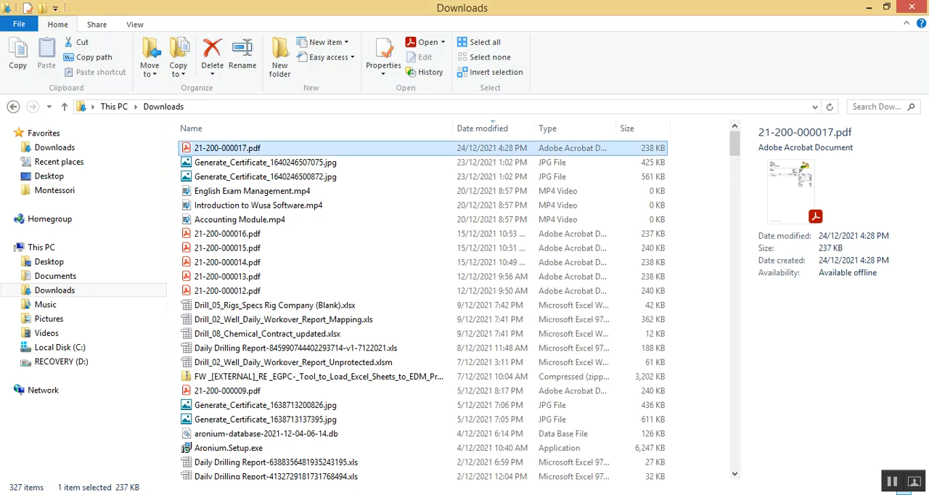
left_click(698, 190)
right_click(692, 174)
left_click(726, 227)
left_click(250, 149)
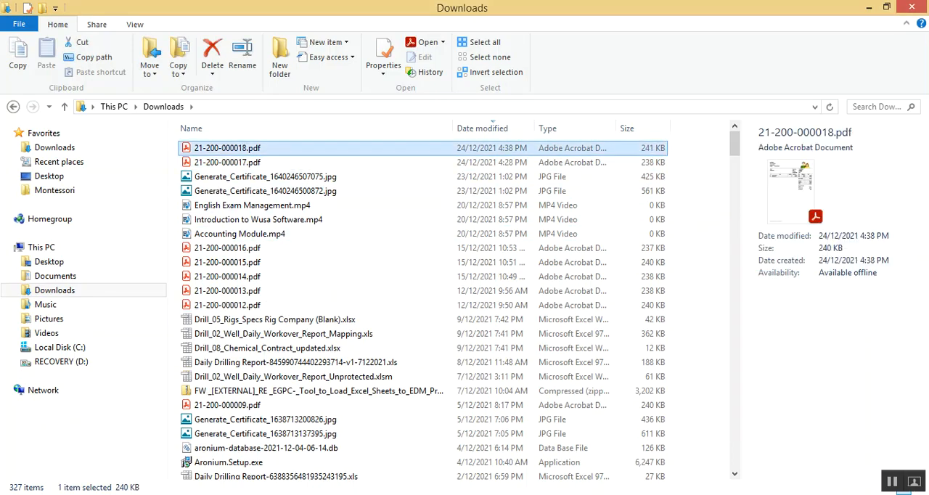
key("Return")
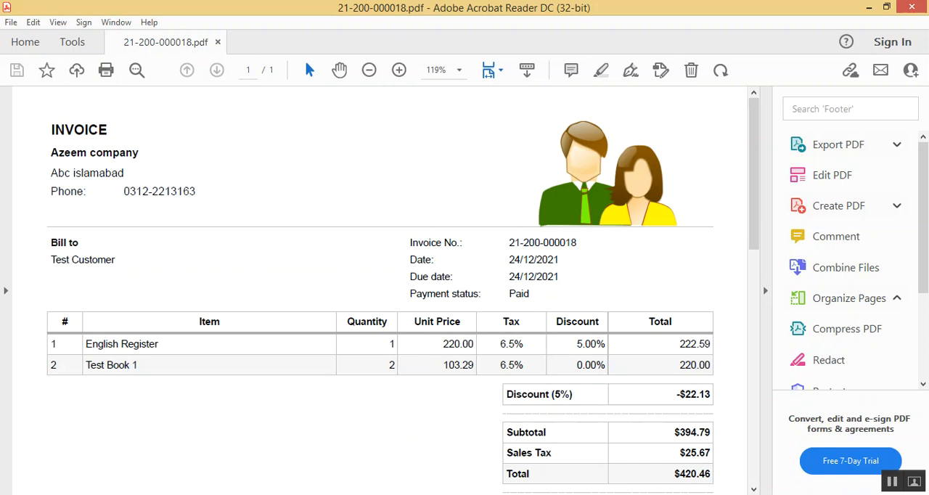
Examine the invoice's English Register discount, cart discount, totals and payment details, and close the PDF
left_click_drag(577, 345, 605, 345)
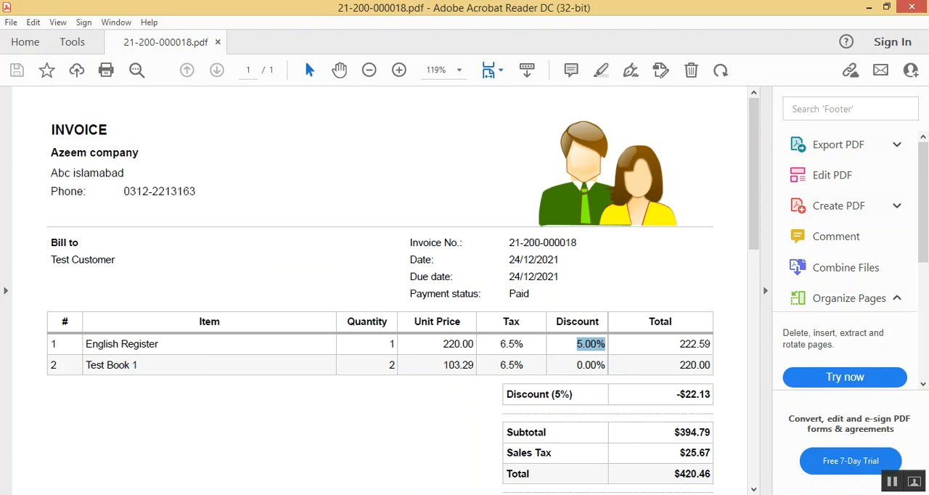
scroll(380, 291, "down", 2)
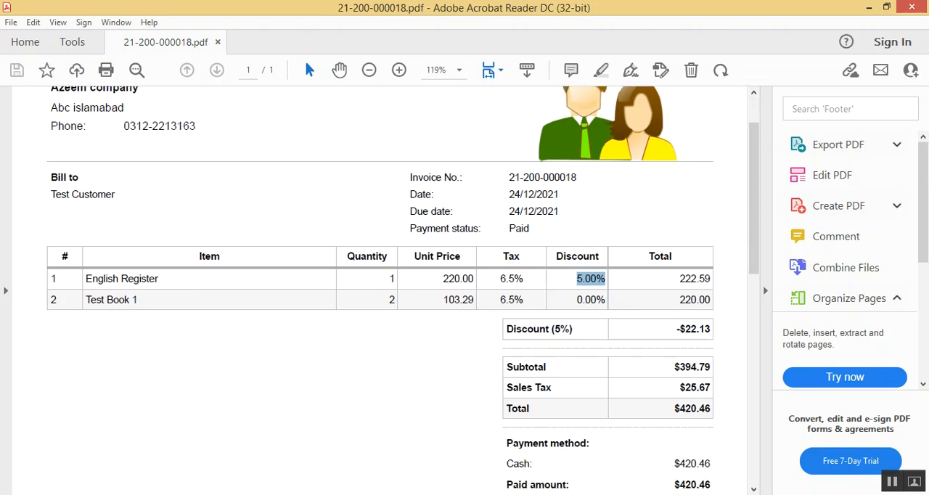
triple_click(528, 329)
left_click(711, 329)
left_click_drag(676, 329, 711, 329)
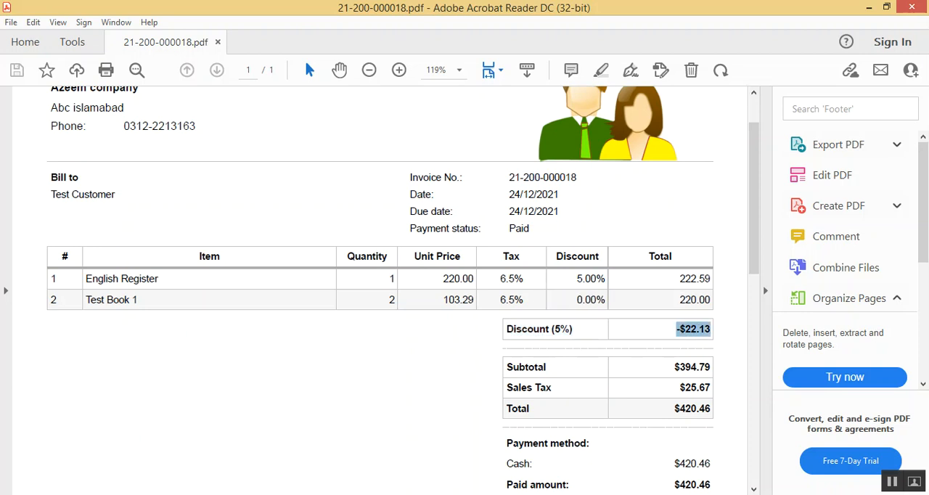
left_click(711, 330)
scroll(380, 290, "down", 2)
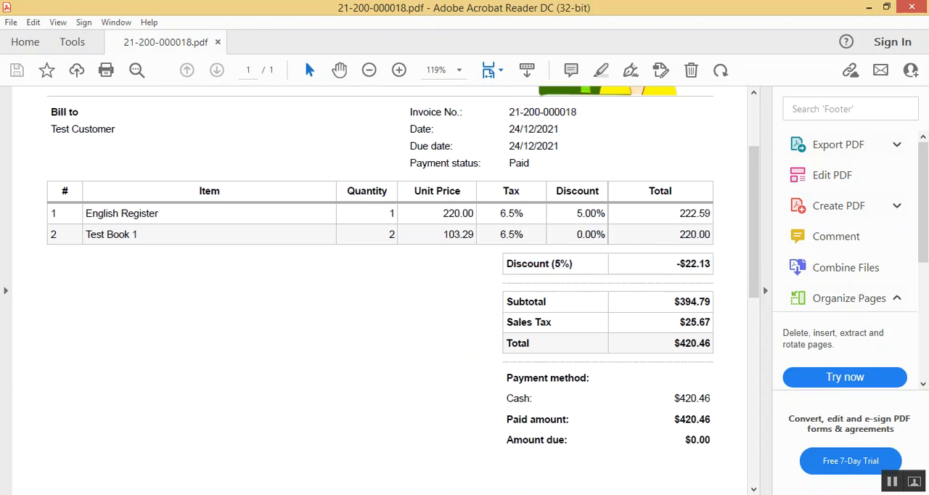
scroll(380, 291, "down", 1)
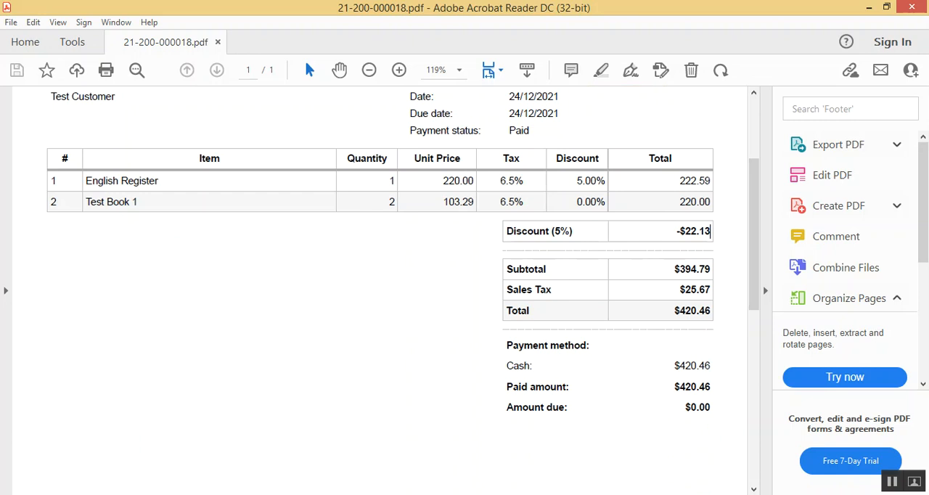
scroll(380, 290, "up", 5)
scroll(381, 290, "down", 12)
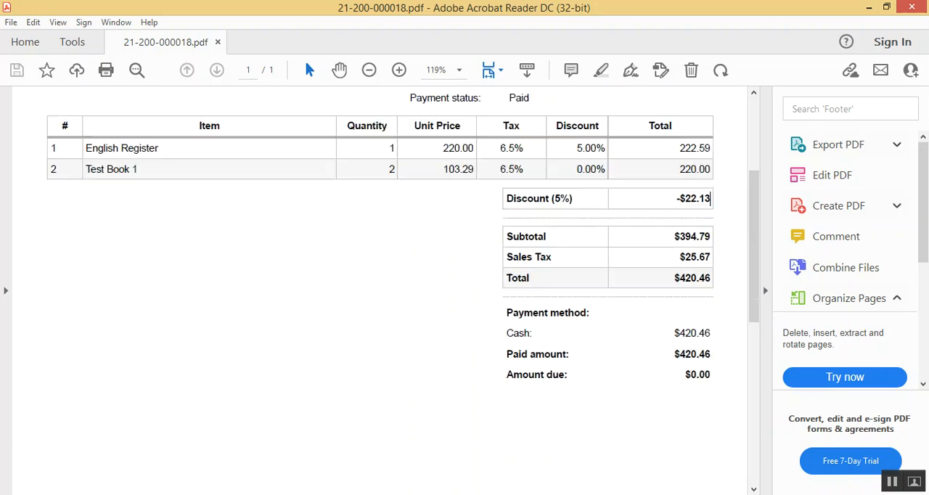
scroll(381, 290, "up", 11)
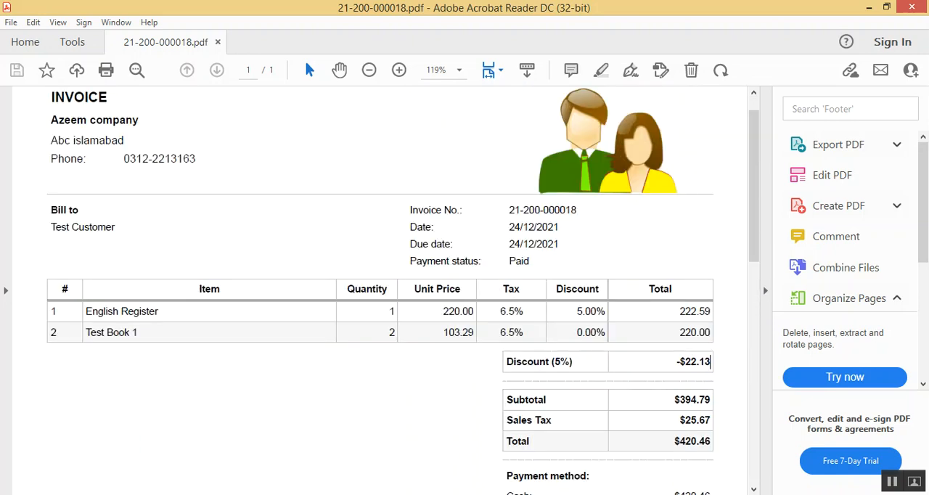
left_click(912, 7)
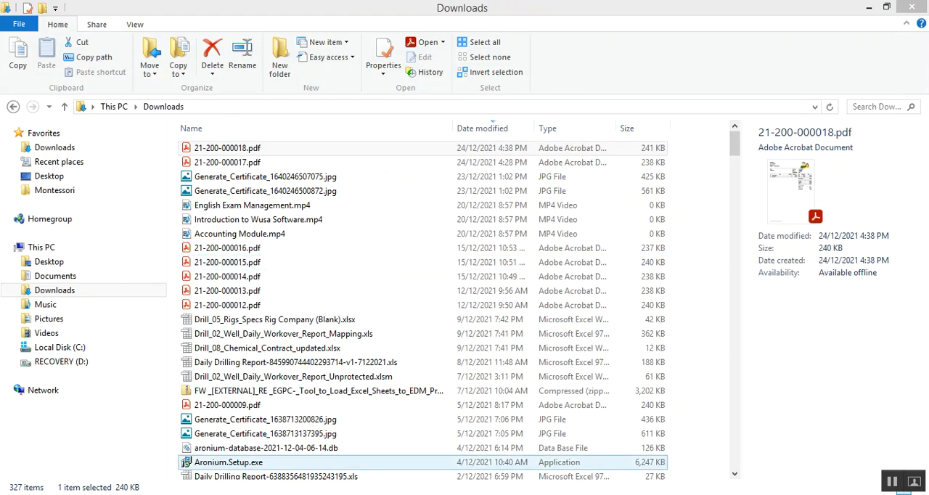
Switch back to Aronium and open the price tags page from product management
key("alt+Tab")
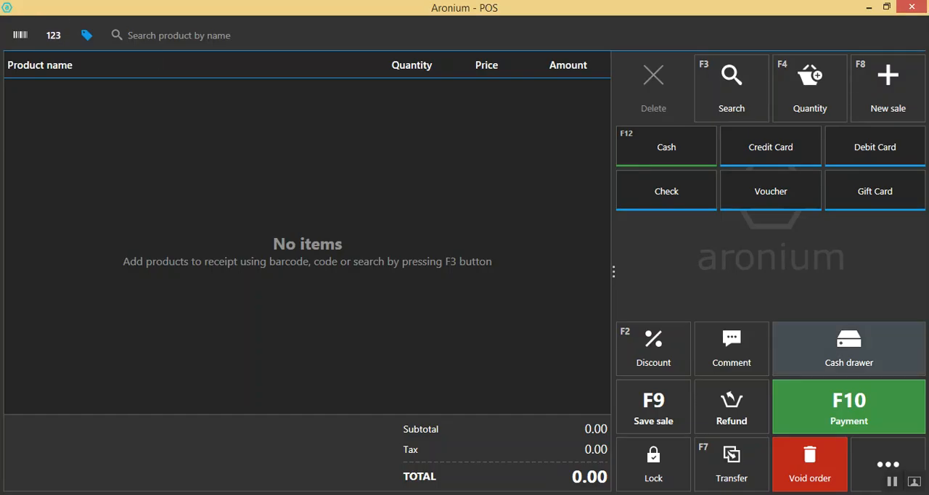
left_click(887, 465)
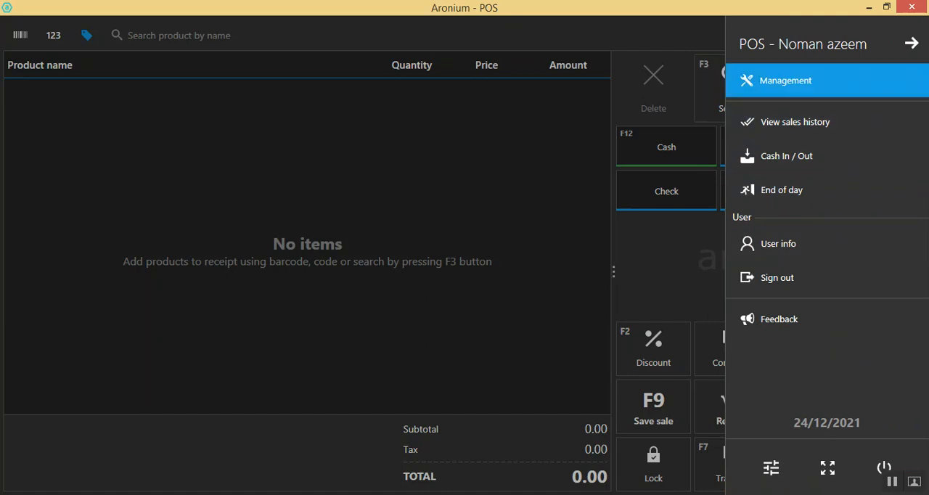
left_click(786, 80)
left_click(51, 112)
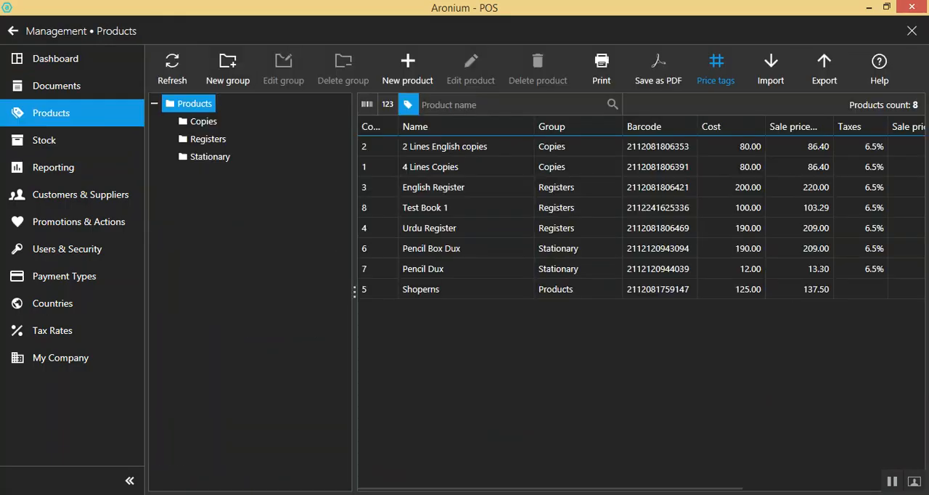
left_click(716, 69)
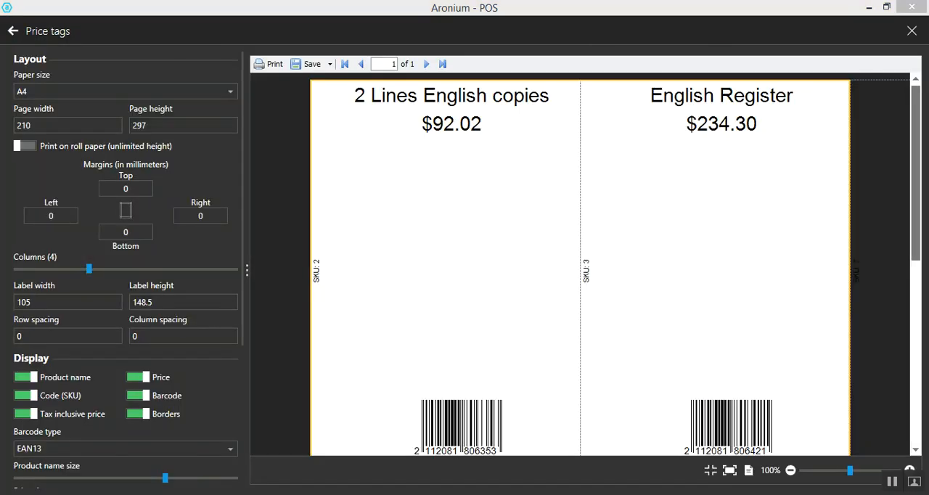
Examine the price tag paper sizes, layout and display options, switching the product name off and on again
left_click(230, 91)
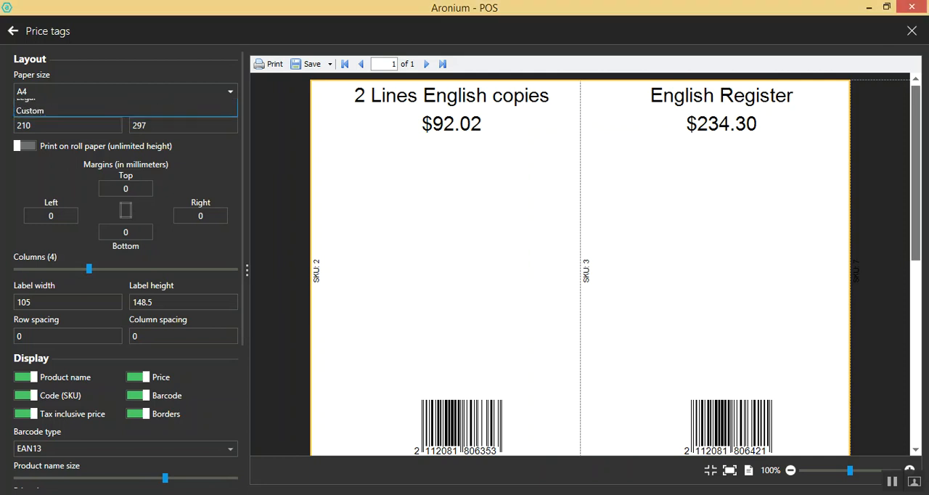
left_click(230, 91)
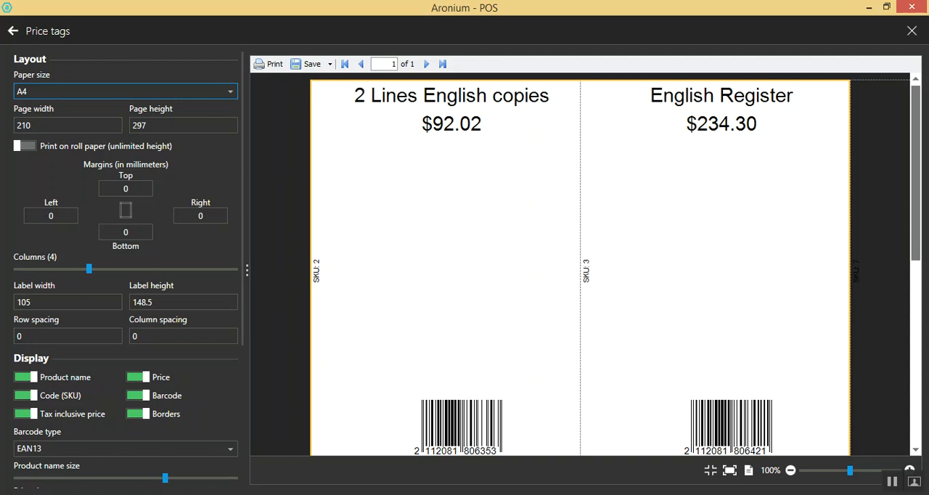
scroll(125, 269, "down", 1)
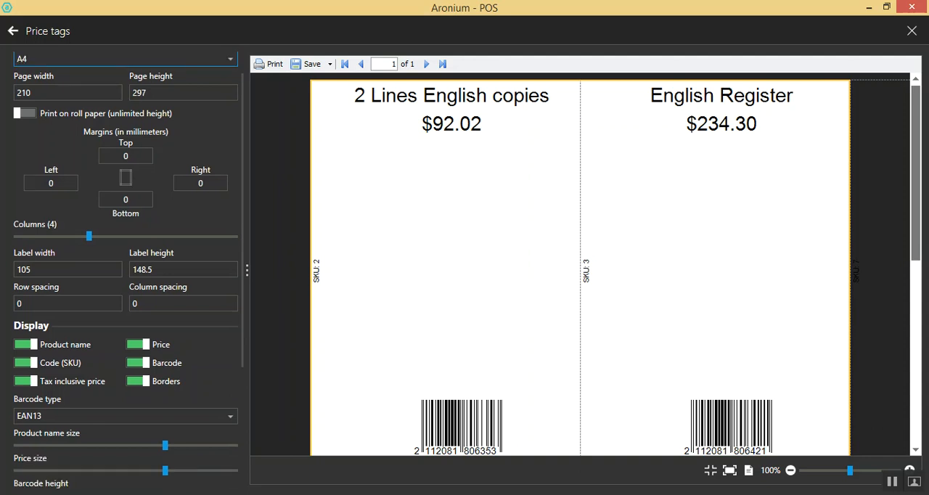
left_click(26, 345)
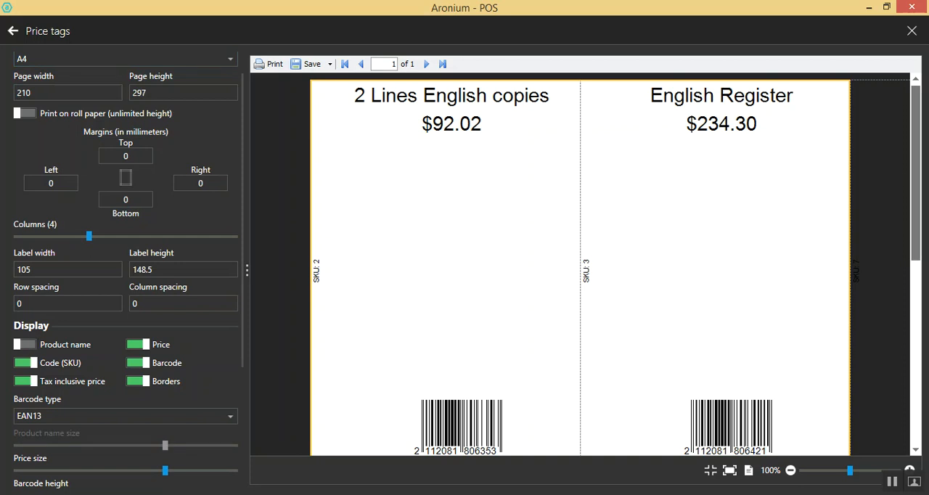
left_click(26, 344)
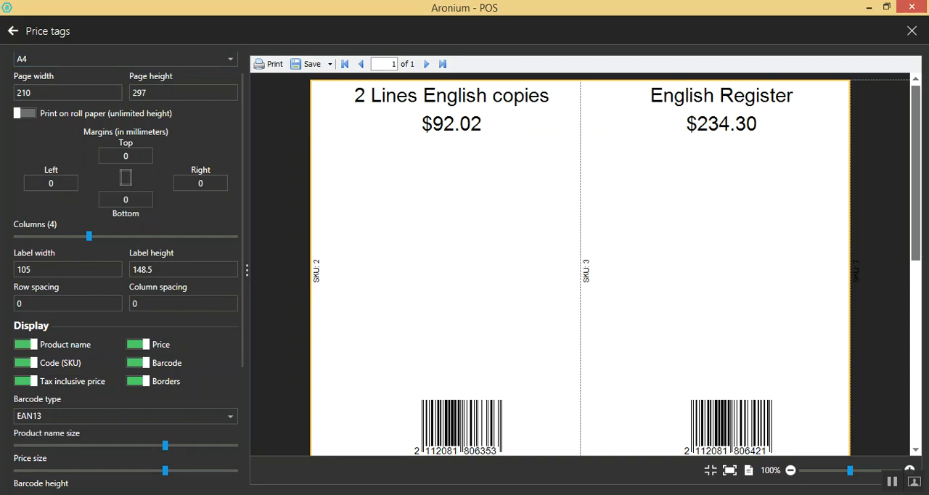
scroll(26, 345, "down", 5)
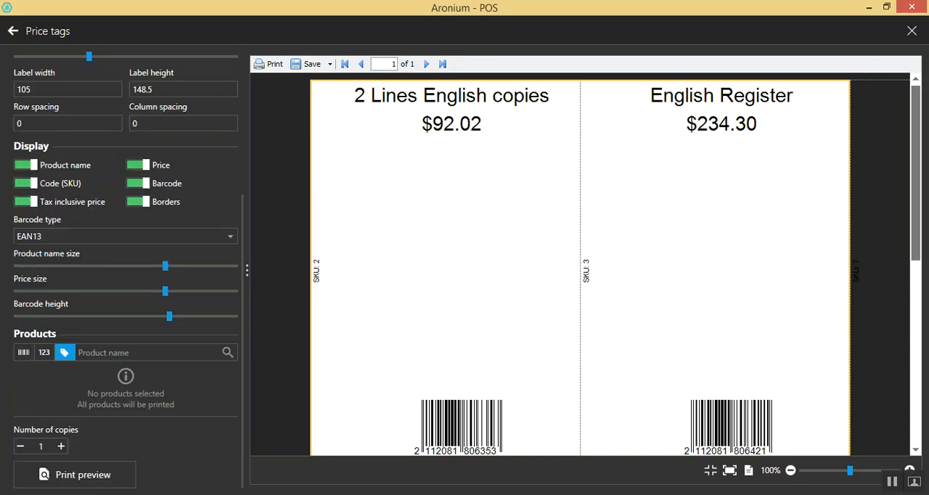
Generate the price tag print preview for all products, look through the labels and return to the product list
left_click(74, 474)
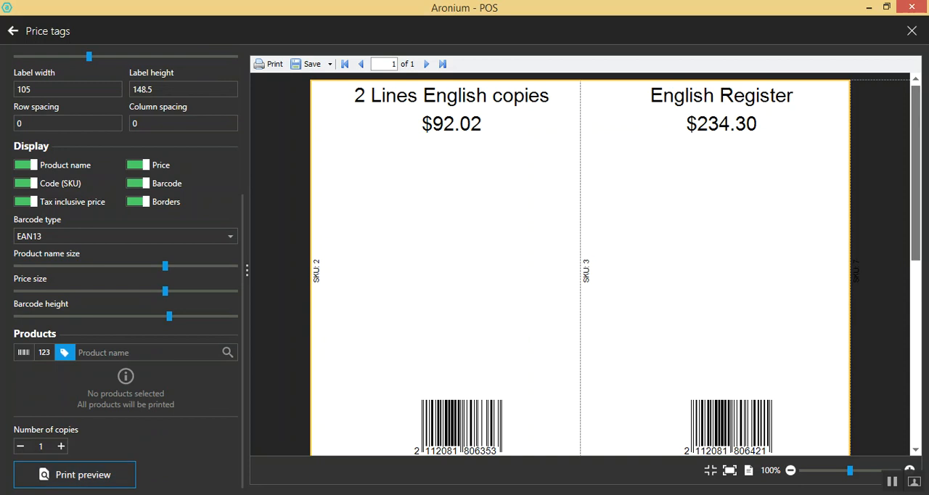
left_click_drag(916, 173, 916, 222)
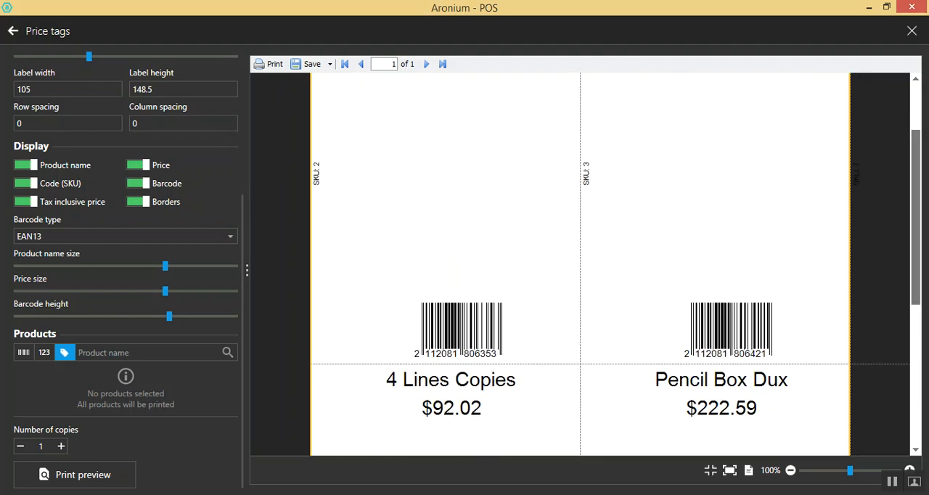
left_click_drag(916, 217, 916, 359)
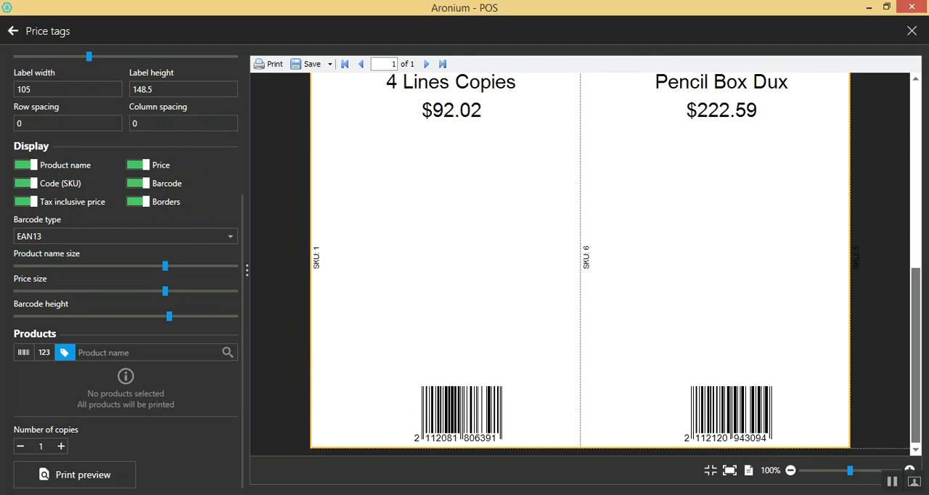
mouse_move(916, 360)
left_mouse_down()
mouse_move(915, 182)
mouse_move(916, 360)
left_mouse_up()
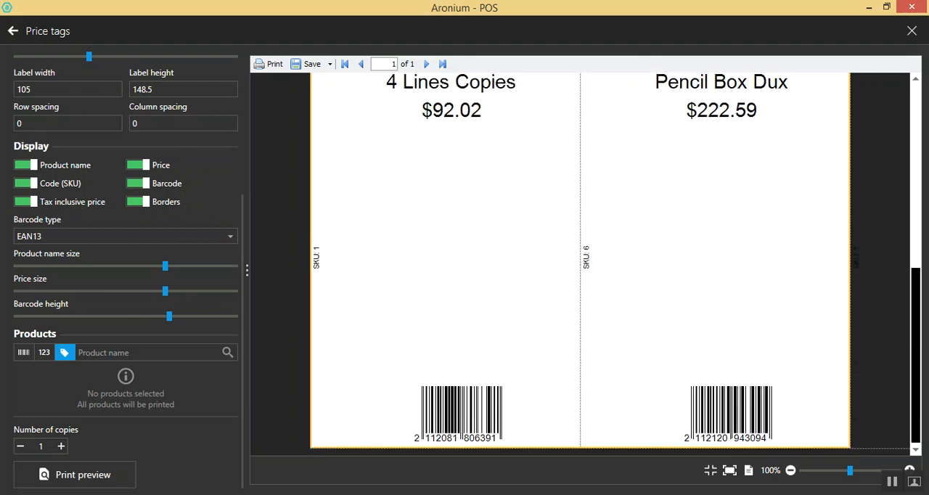
left_click_drag(915, 360, 916, 177)
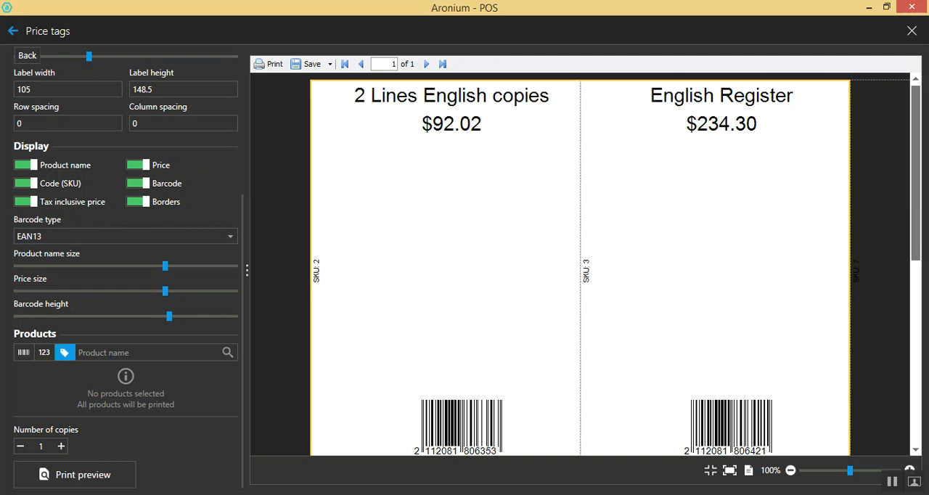
left_click(13, 30)
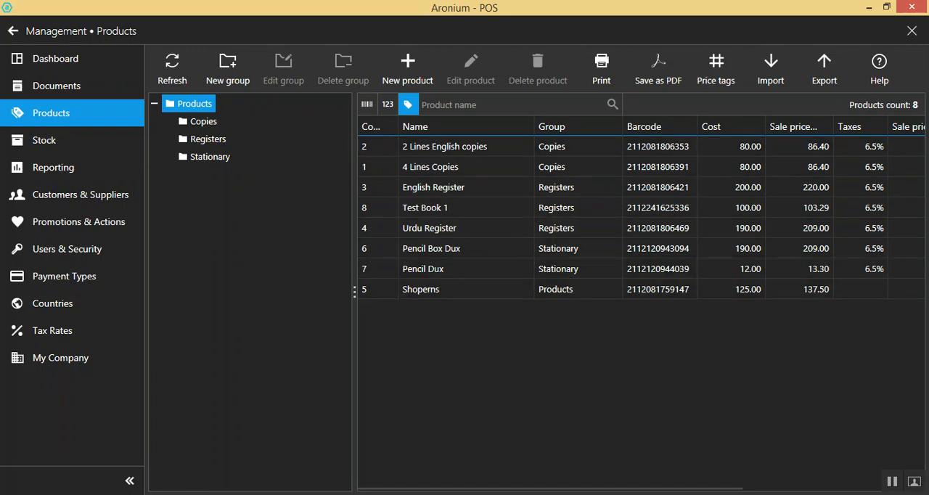
Select Test Book 1, open the product import page to examine its CSV field mappings, and return to the product list
left_click(448, 208)
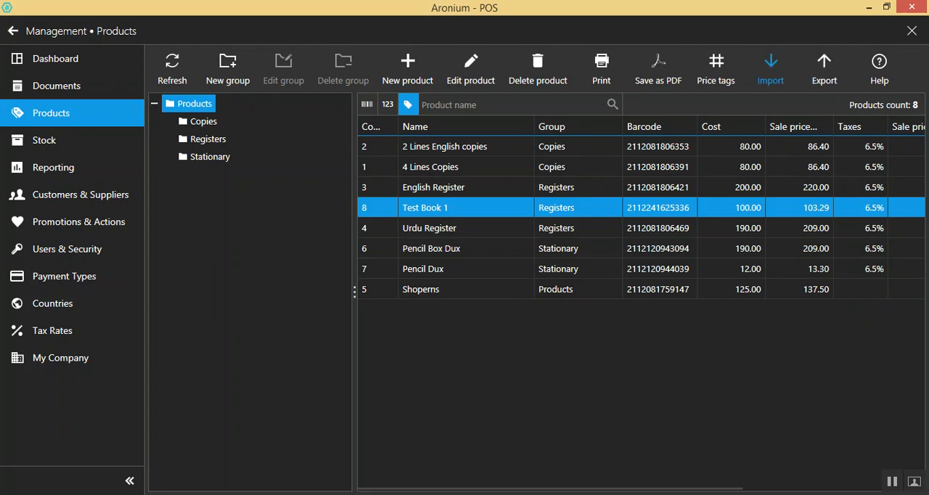
left_click(771, 69)
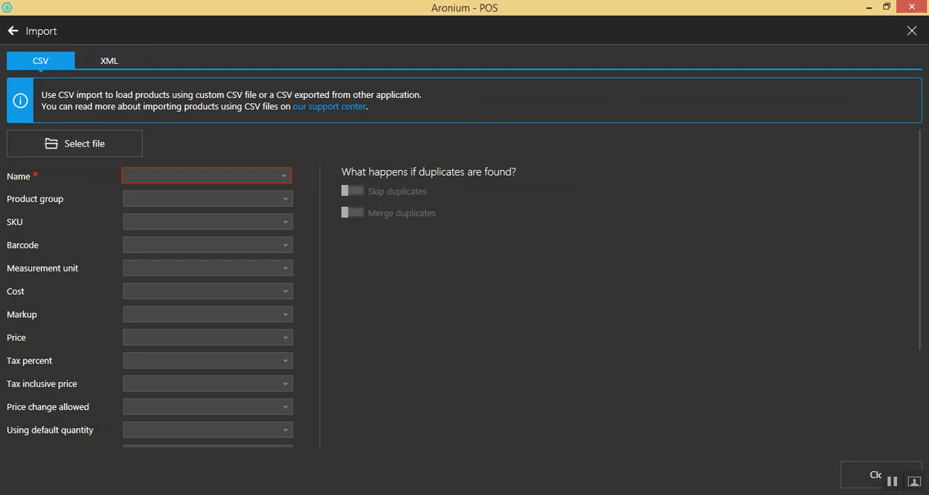
scroll(160, 290, "down", 4)
scroll(160, 290, "up", 4)
scroll(159, 290, "down", 4)
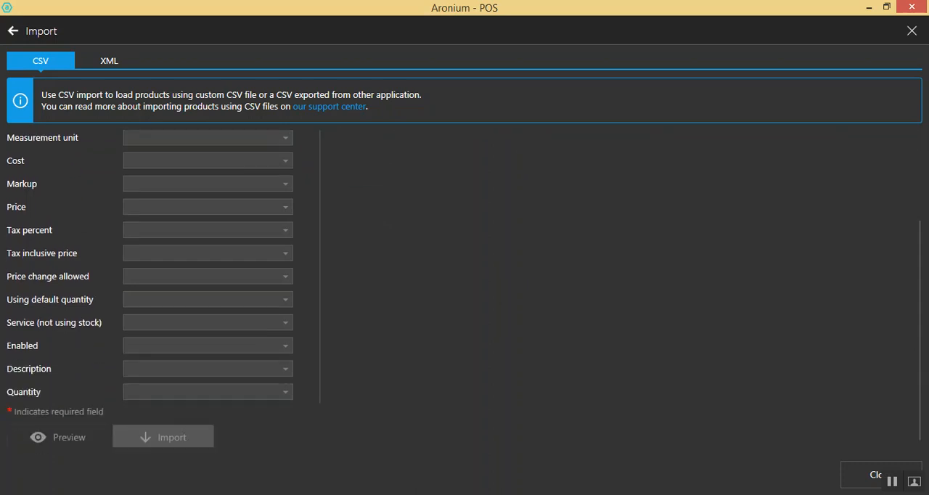
scroll(160, 291, "up", 4)
left_click(13, 31)
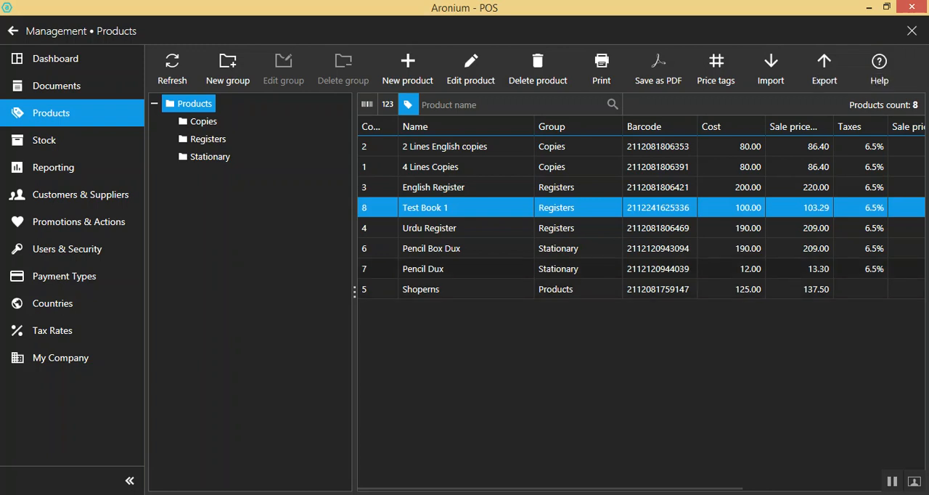
View the management dashboard, reopen it from the sales screen's main menu, and return to the sales screen
left_click(55, 58)
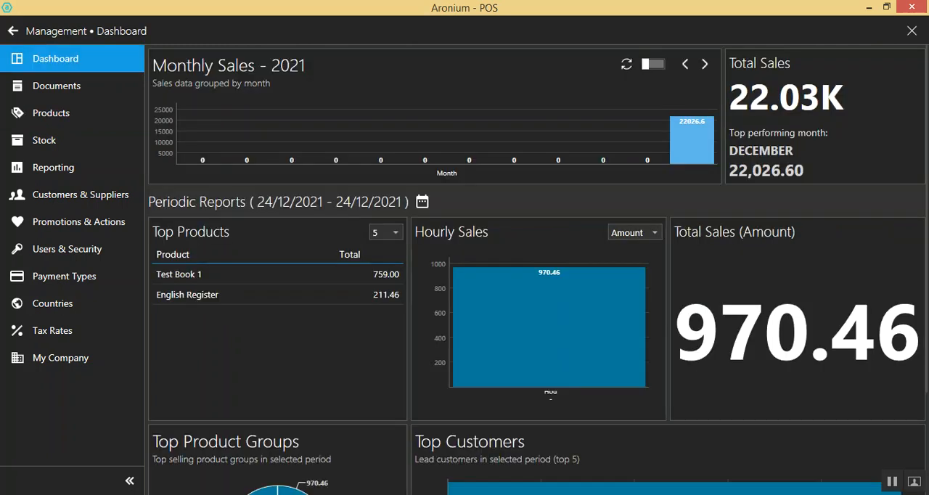
left_click(13, 31)
left_click(888, 465)
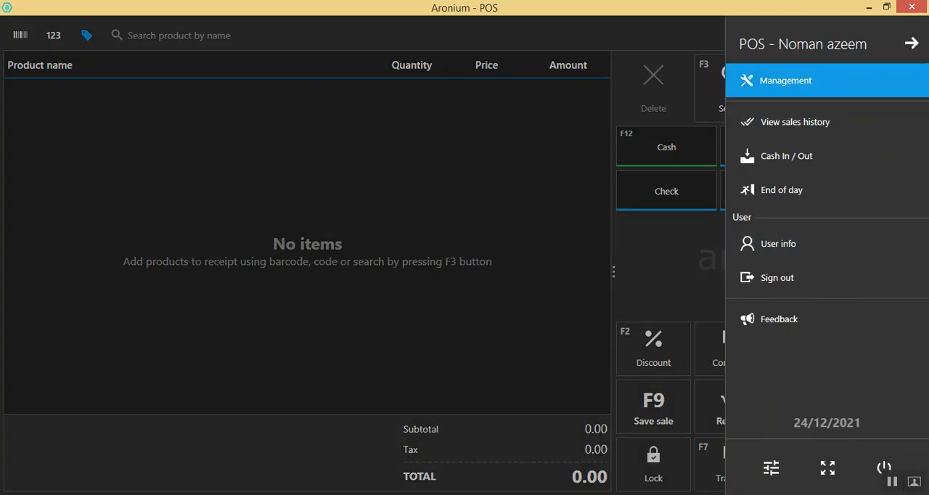
left_click(786, 81)
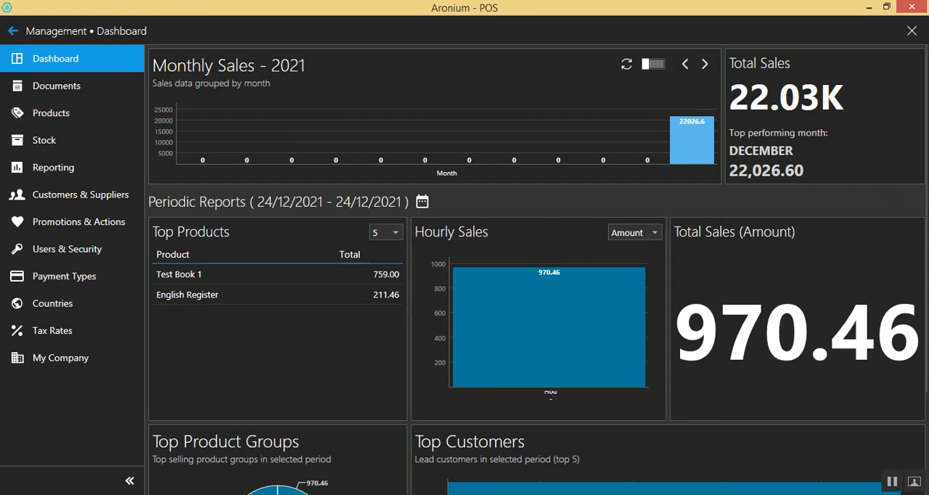
left_click(13, 31)
Open the application settings, check the language choices without changing them, and set the color scheme to Light
left_click(888, 463)
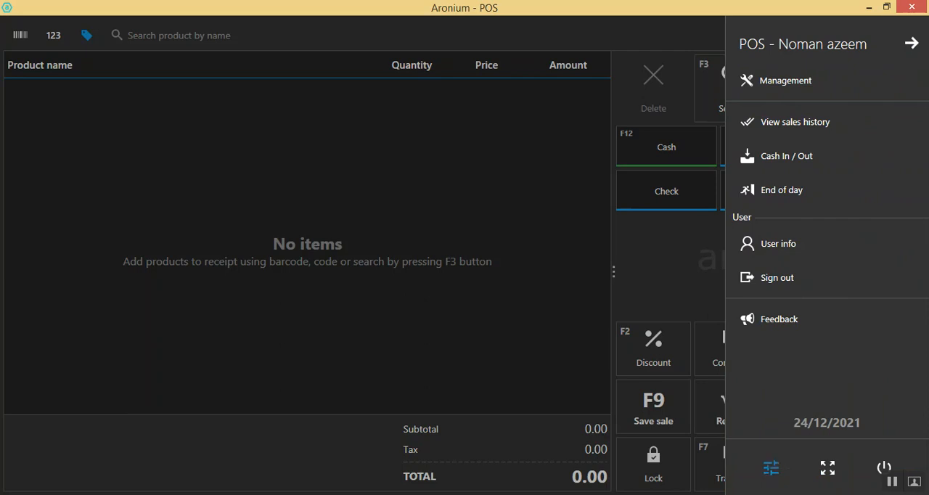
left_click(771, 468)
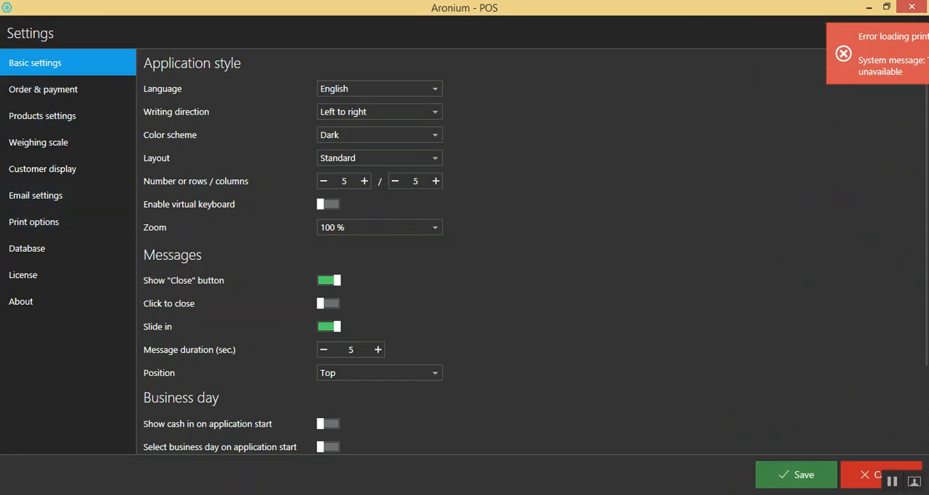
left_click(433, 88)
left_click(434, 88)
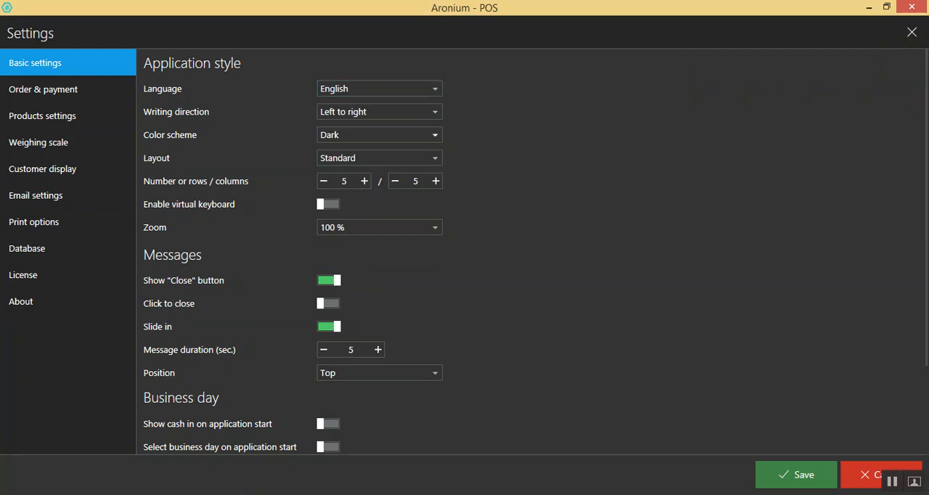
left_click(433, 135)
key("Down")
key("Return")
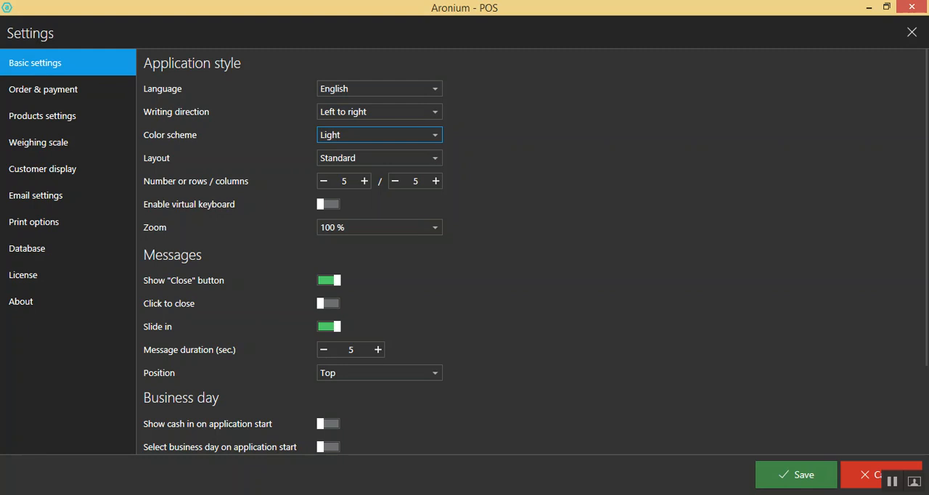
Set the application layout to Visual in the basic settings
left_click(434, 159)
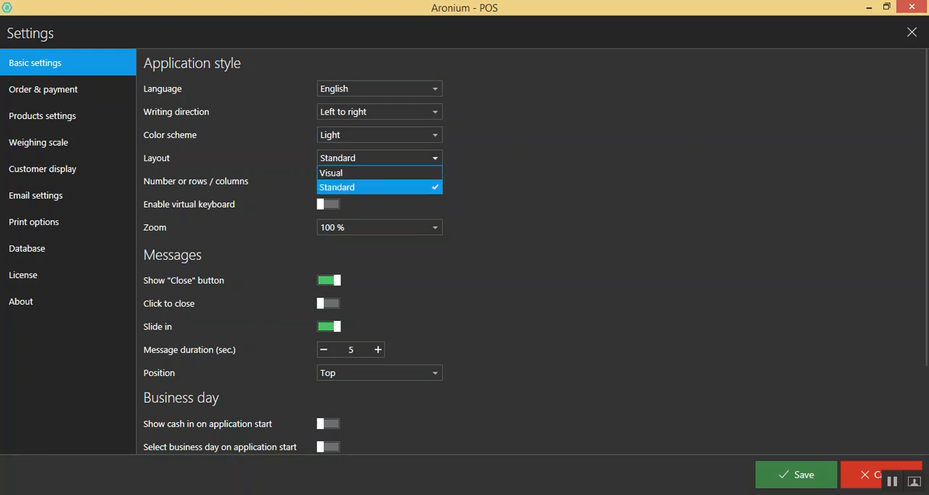
key("Escape")
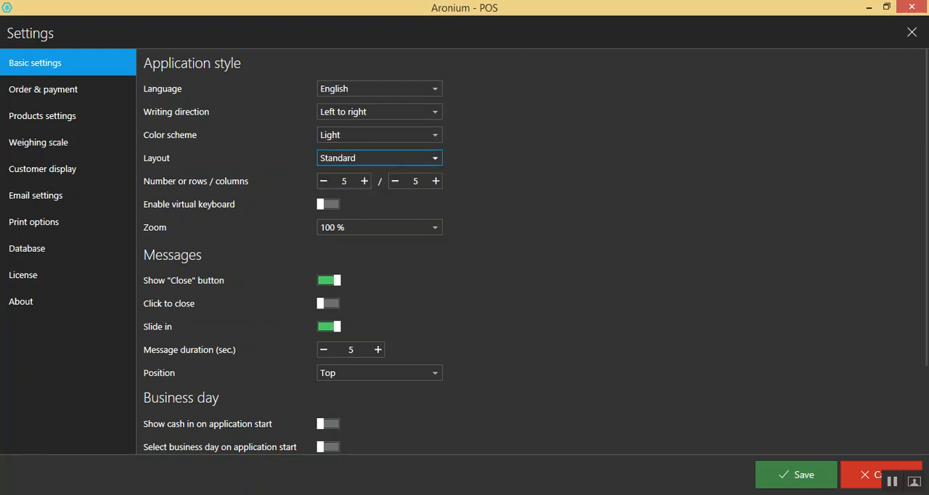
key("alt+Down")
key("Up")
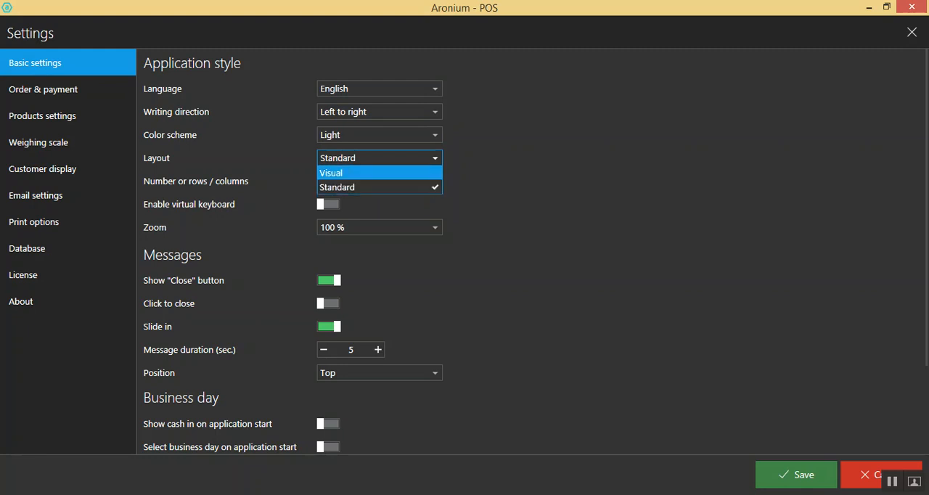
key("Return")
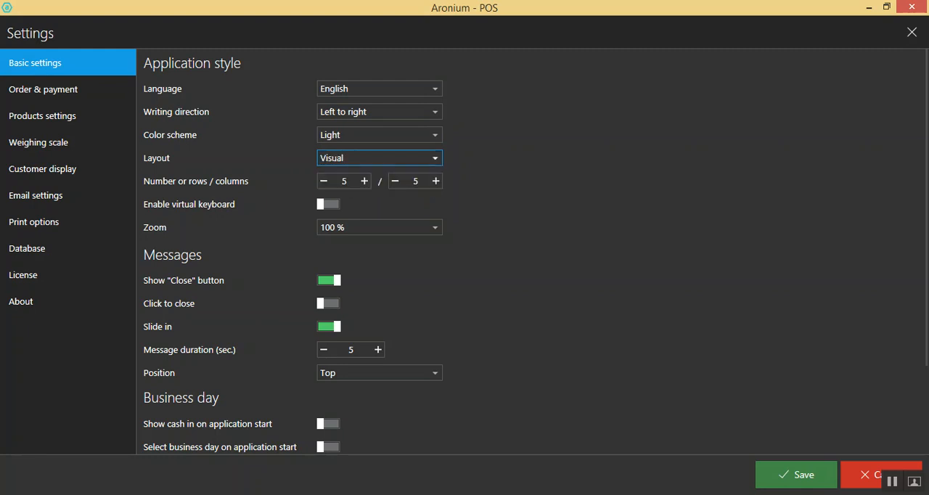
Examine the remaining basic settings, the order and payment settings, and the products settings including the discount apply rule choices
scroll(465, 254, "down", 3)
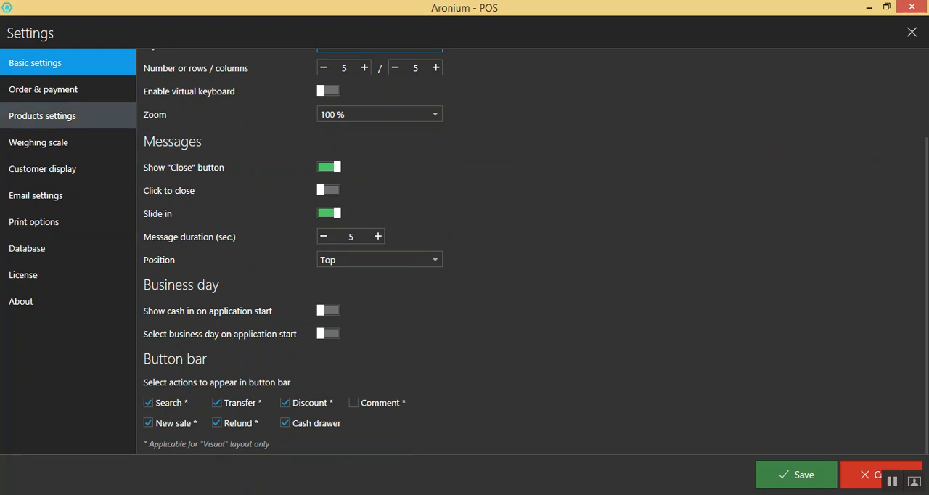
left_click(68, 90)
scroll(530, 251, "down", 1)
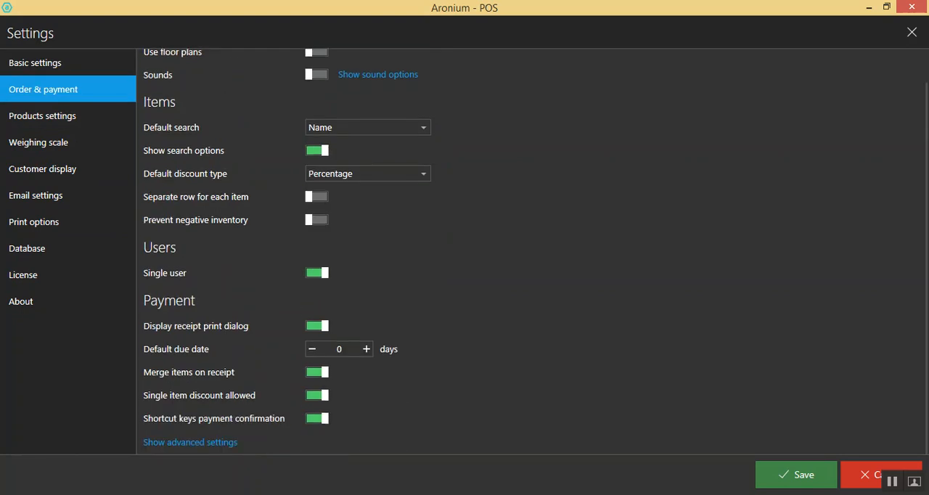
left_click(42, 115)
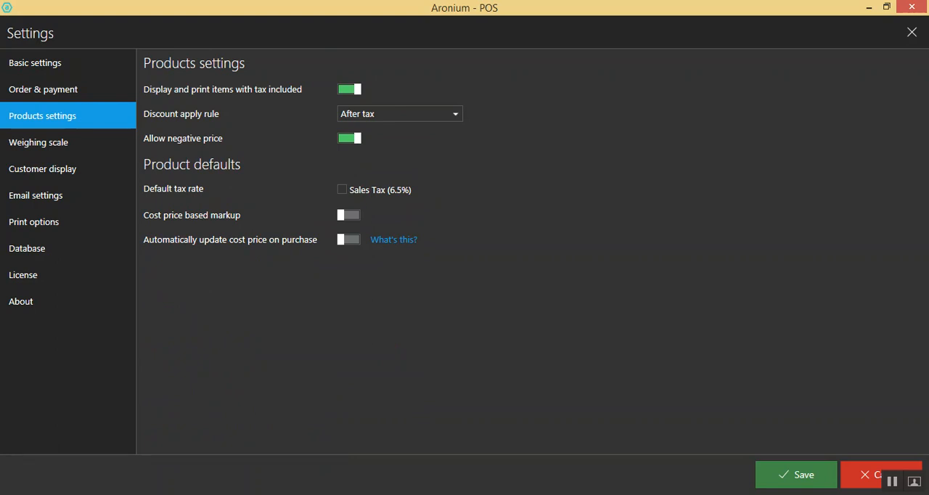
left_click(400, 114)
left_click(400, 114)
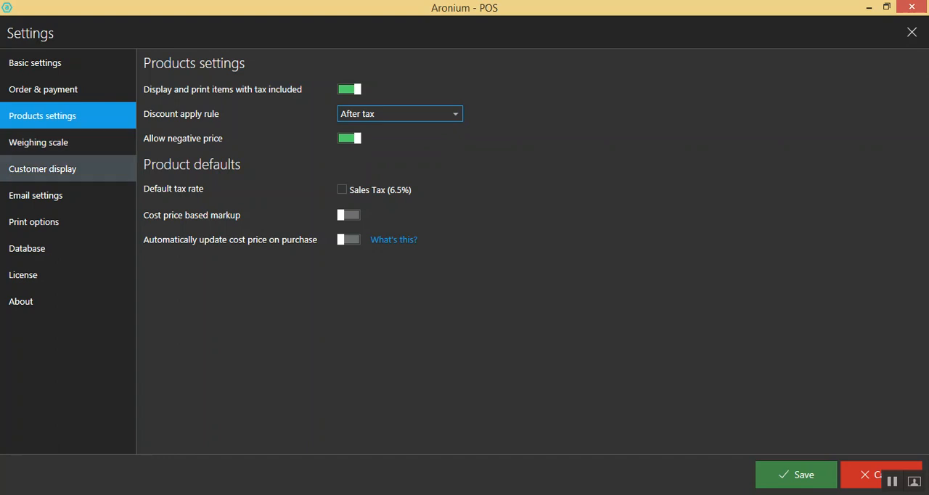
Look through the email, weighing scale, customer display, database, license and About settings pages
left_click(36, 196)
left_click(39, 143)
left_click(42, 169)
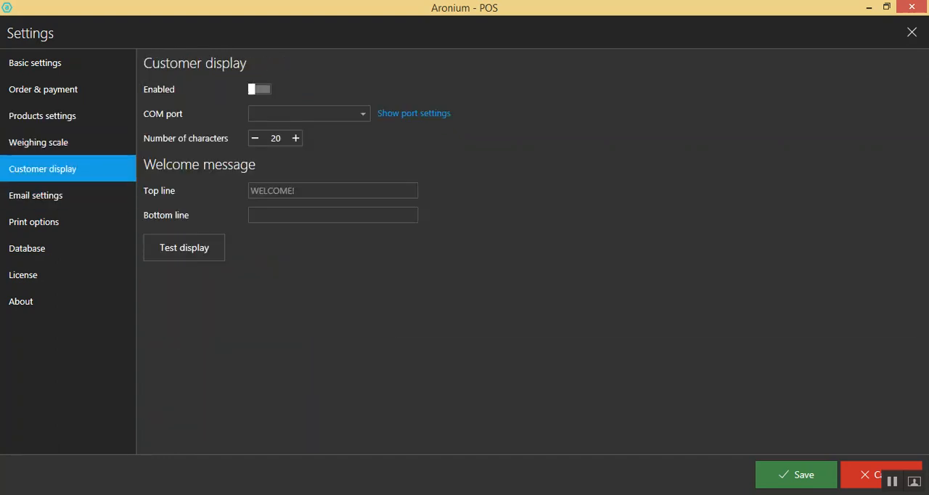
left_click(27, 248)
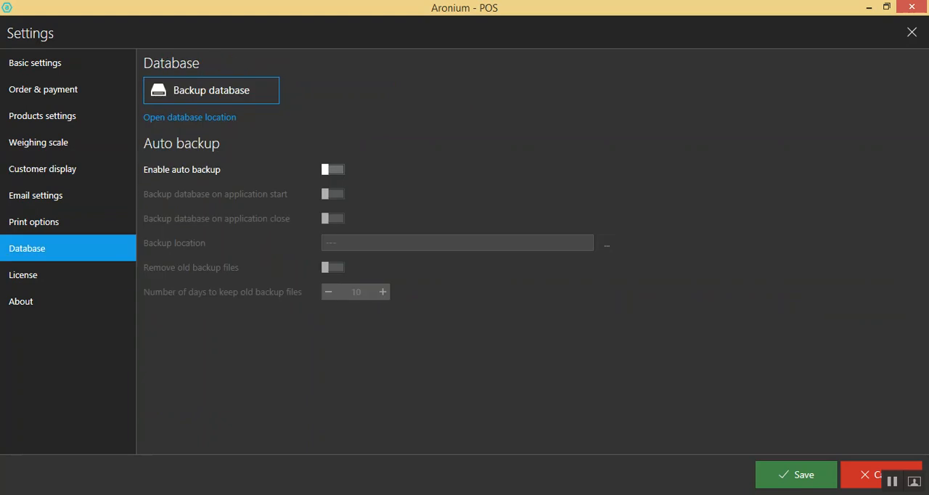
left_click(23, 274)
left_click(21, 301)
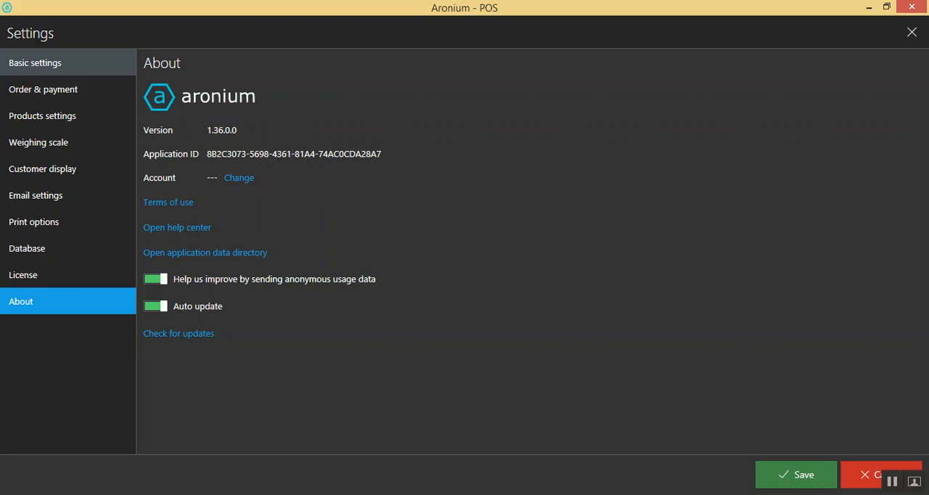
Return to the basic settings and save the changed application settings
left_click(34, 62)
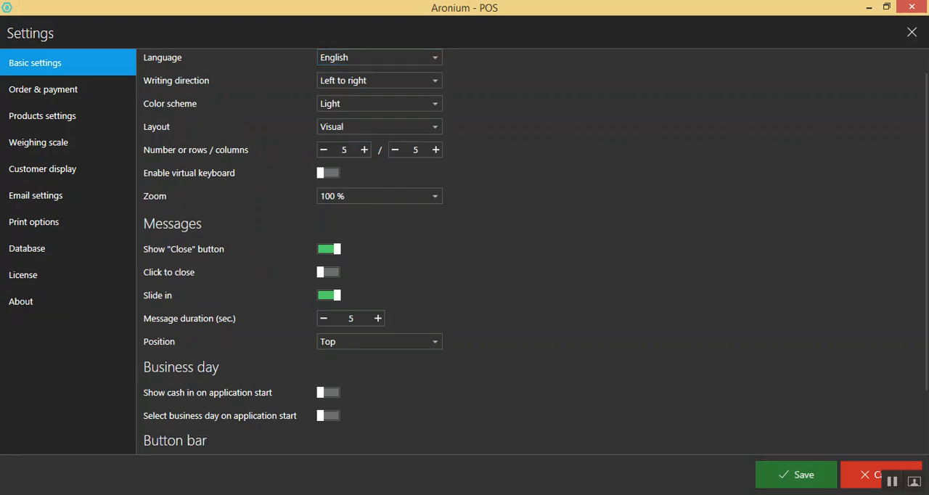
left_click(864, 474)
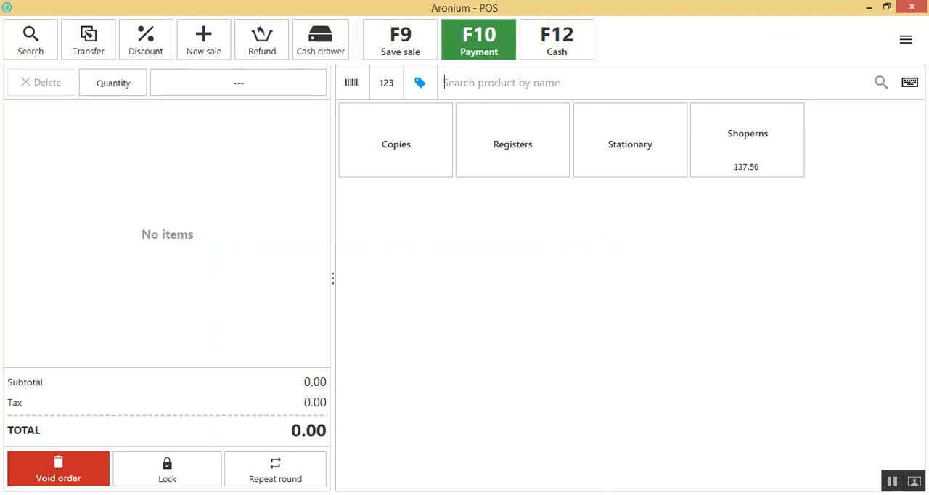
Add 2 Lines English copies and 4 Lines Copies from the Copies group, plus Shoperns, to the sale
left_click(396, 141)
left_click(512, 141)
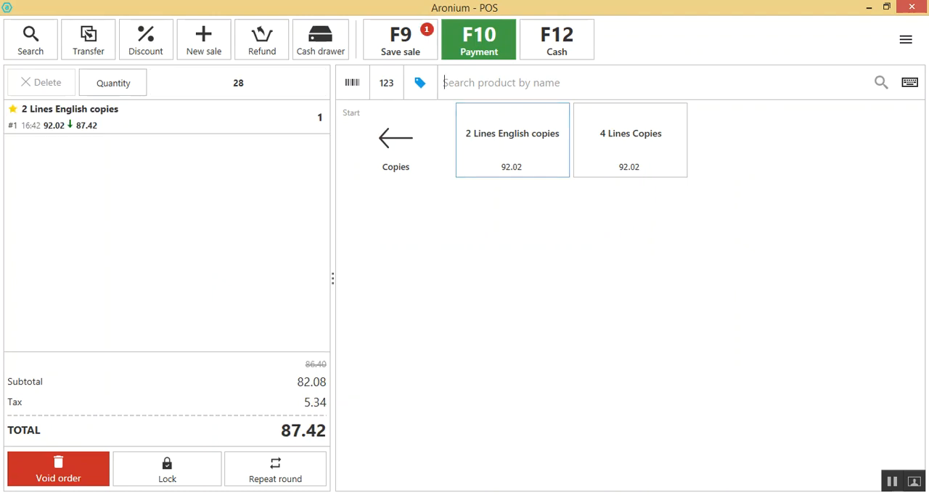
left_click(631, 141)
left_click(395, 141)
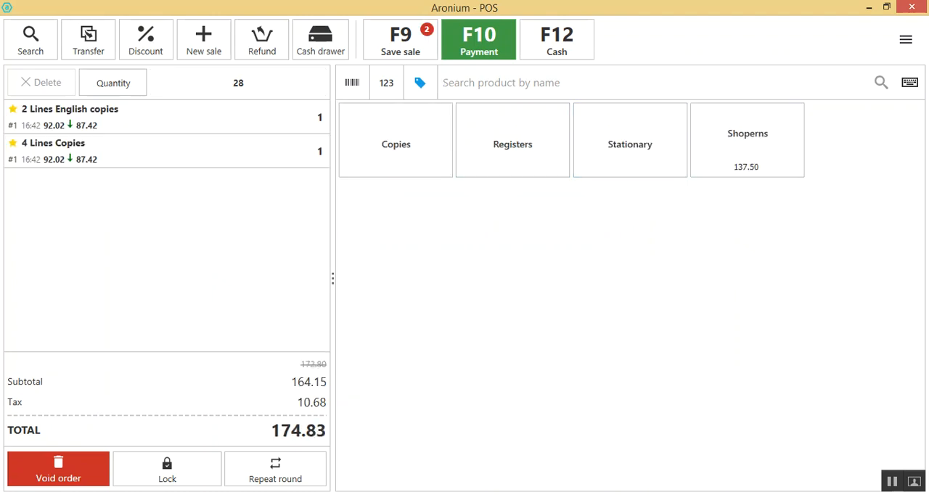
left_click(747, 139)
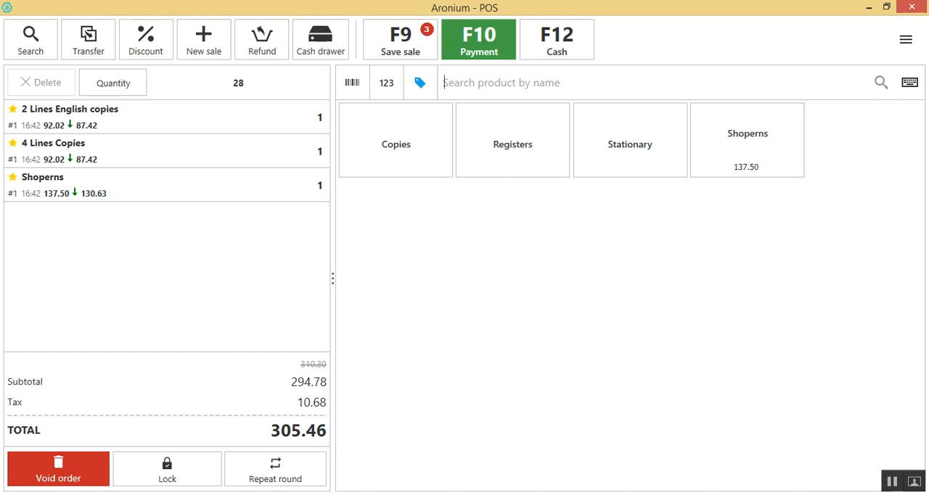
Switch the product search to barcode, then code, and back to name, and try to open the cash drawer
left_click(352, 82)
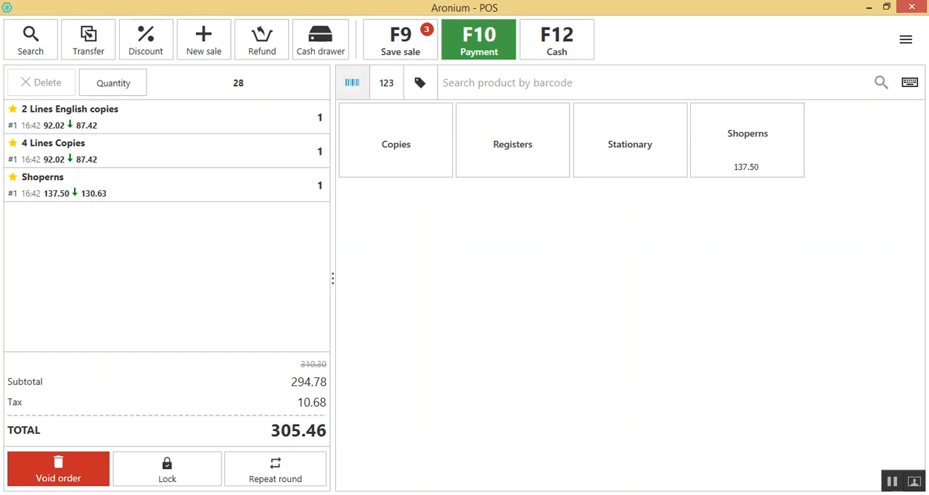
left_click(386, 83)
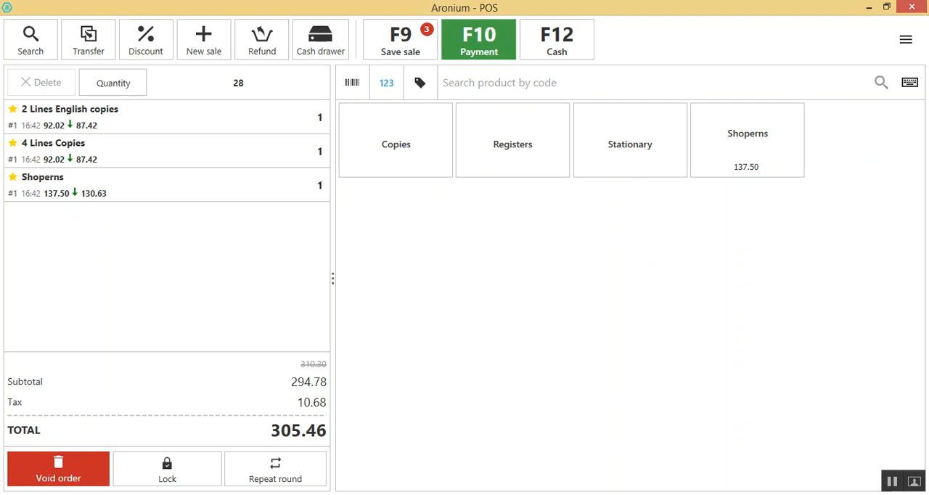
left_click(421, 83)
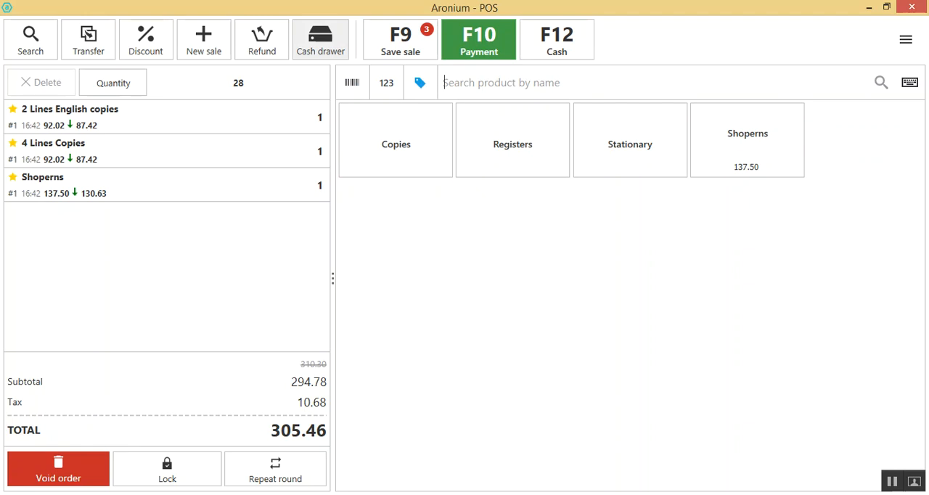
left_click(320, 39)
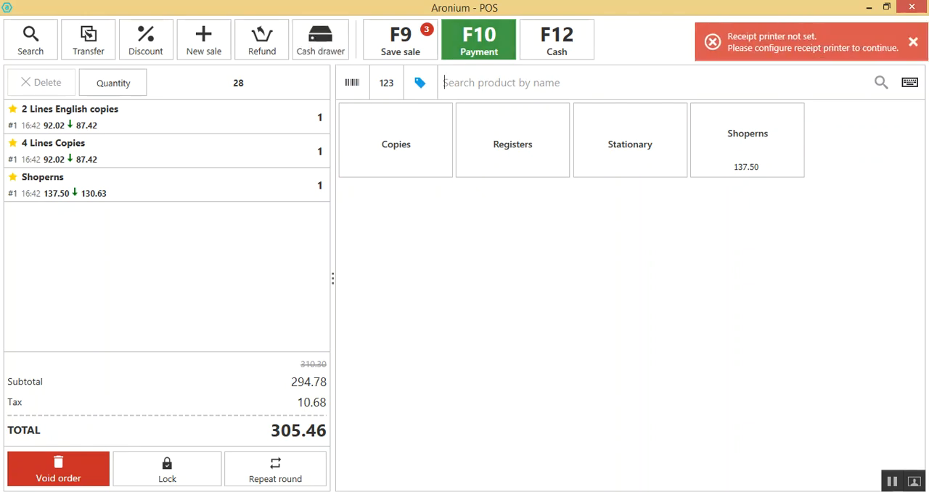